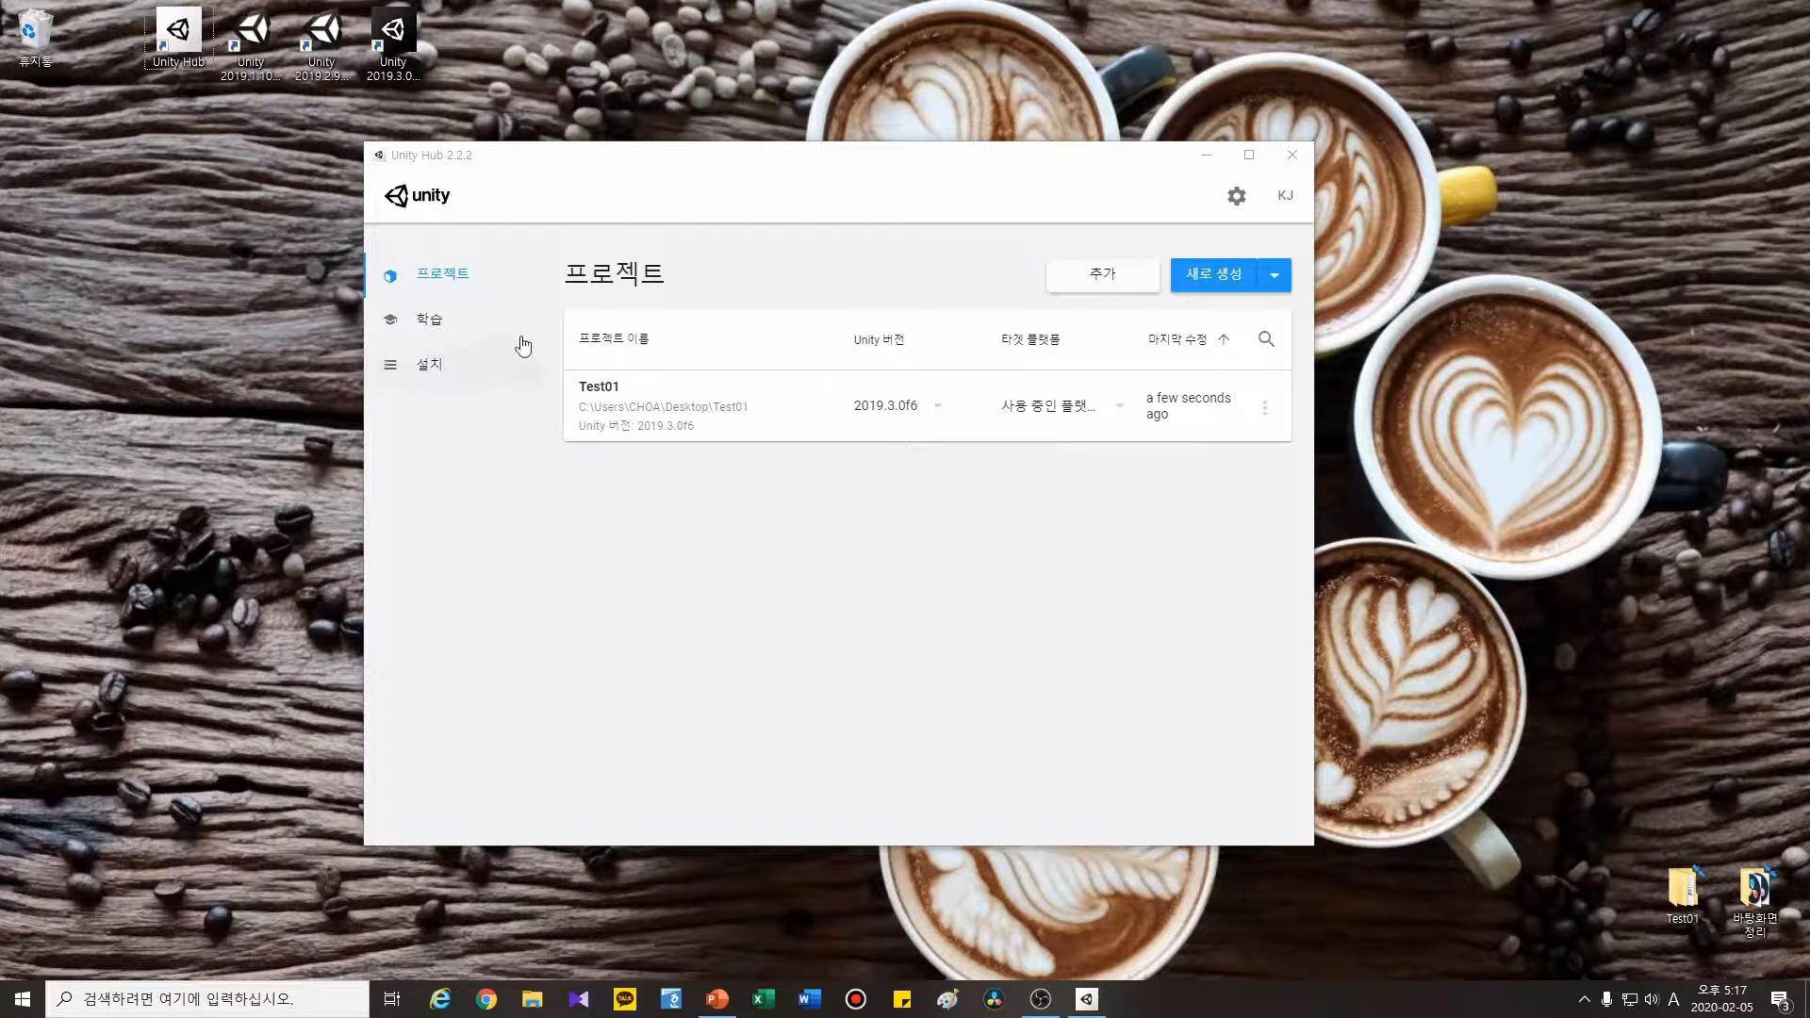
# - Look at the Unity version and target platform choices offered for the Test01 project
pyautogui.click(451, 282)
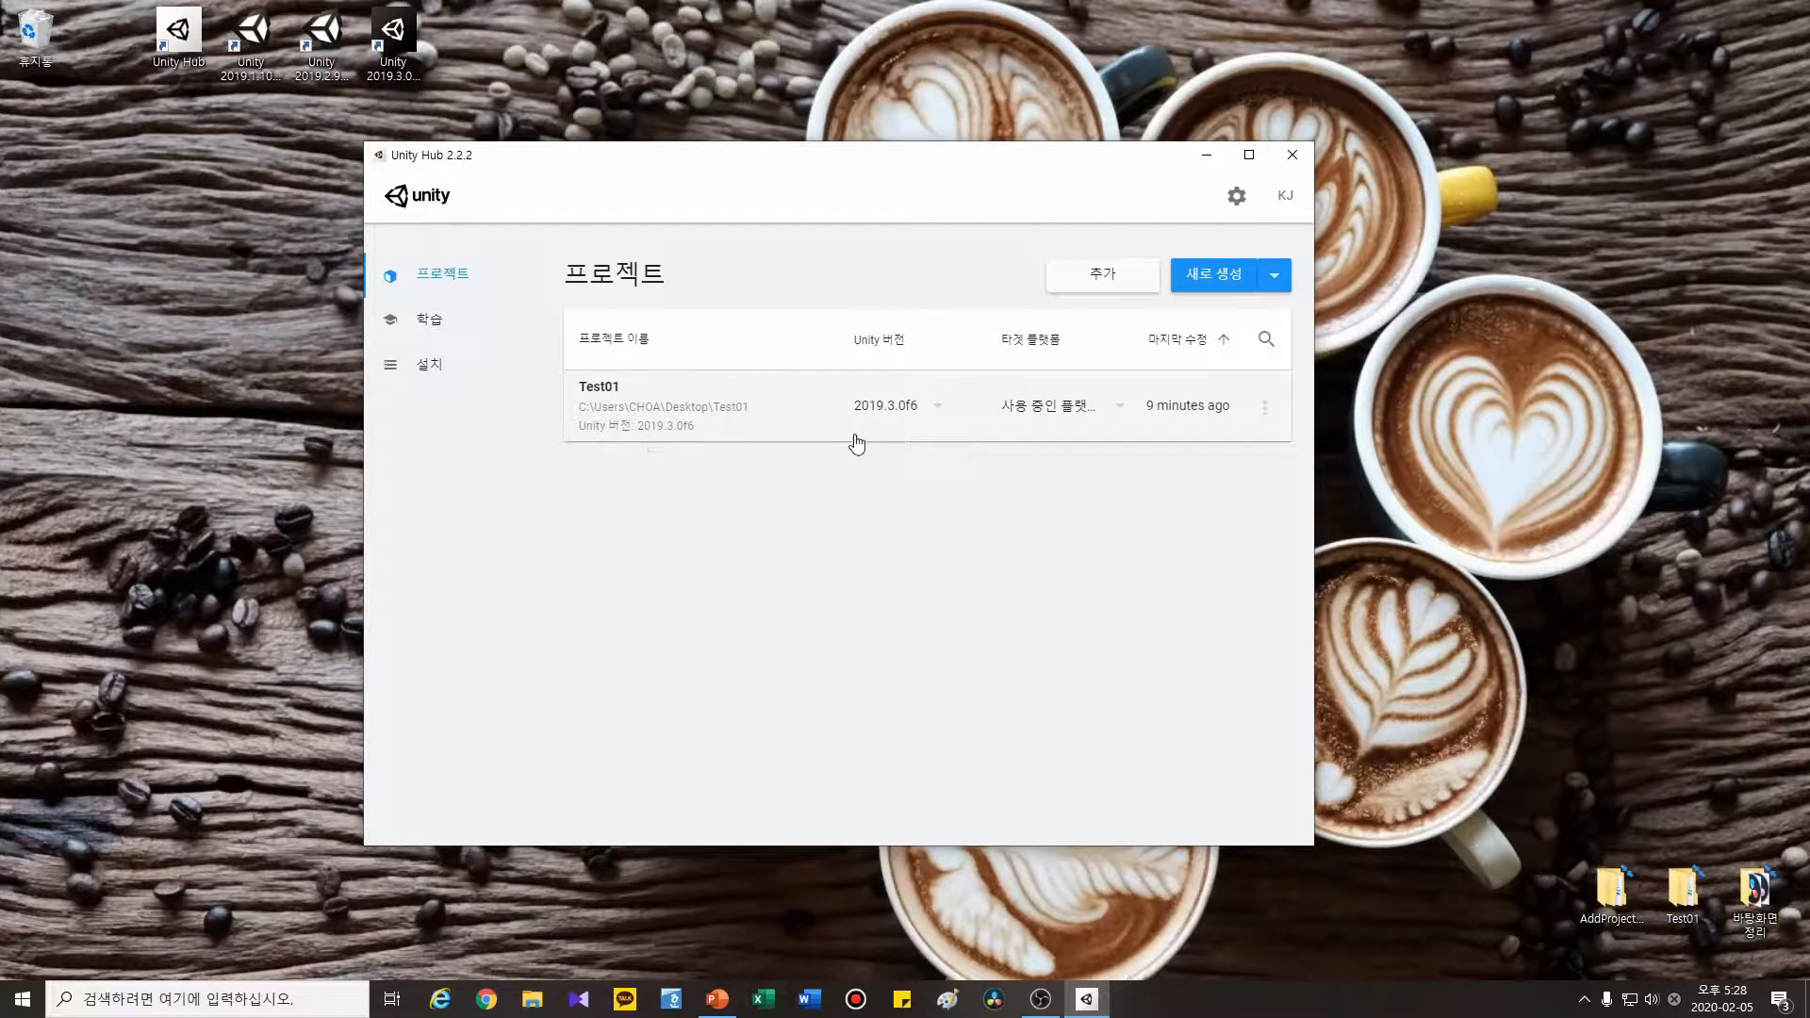
pyautogui.click(907, 411)
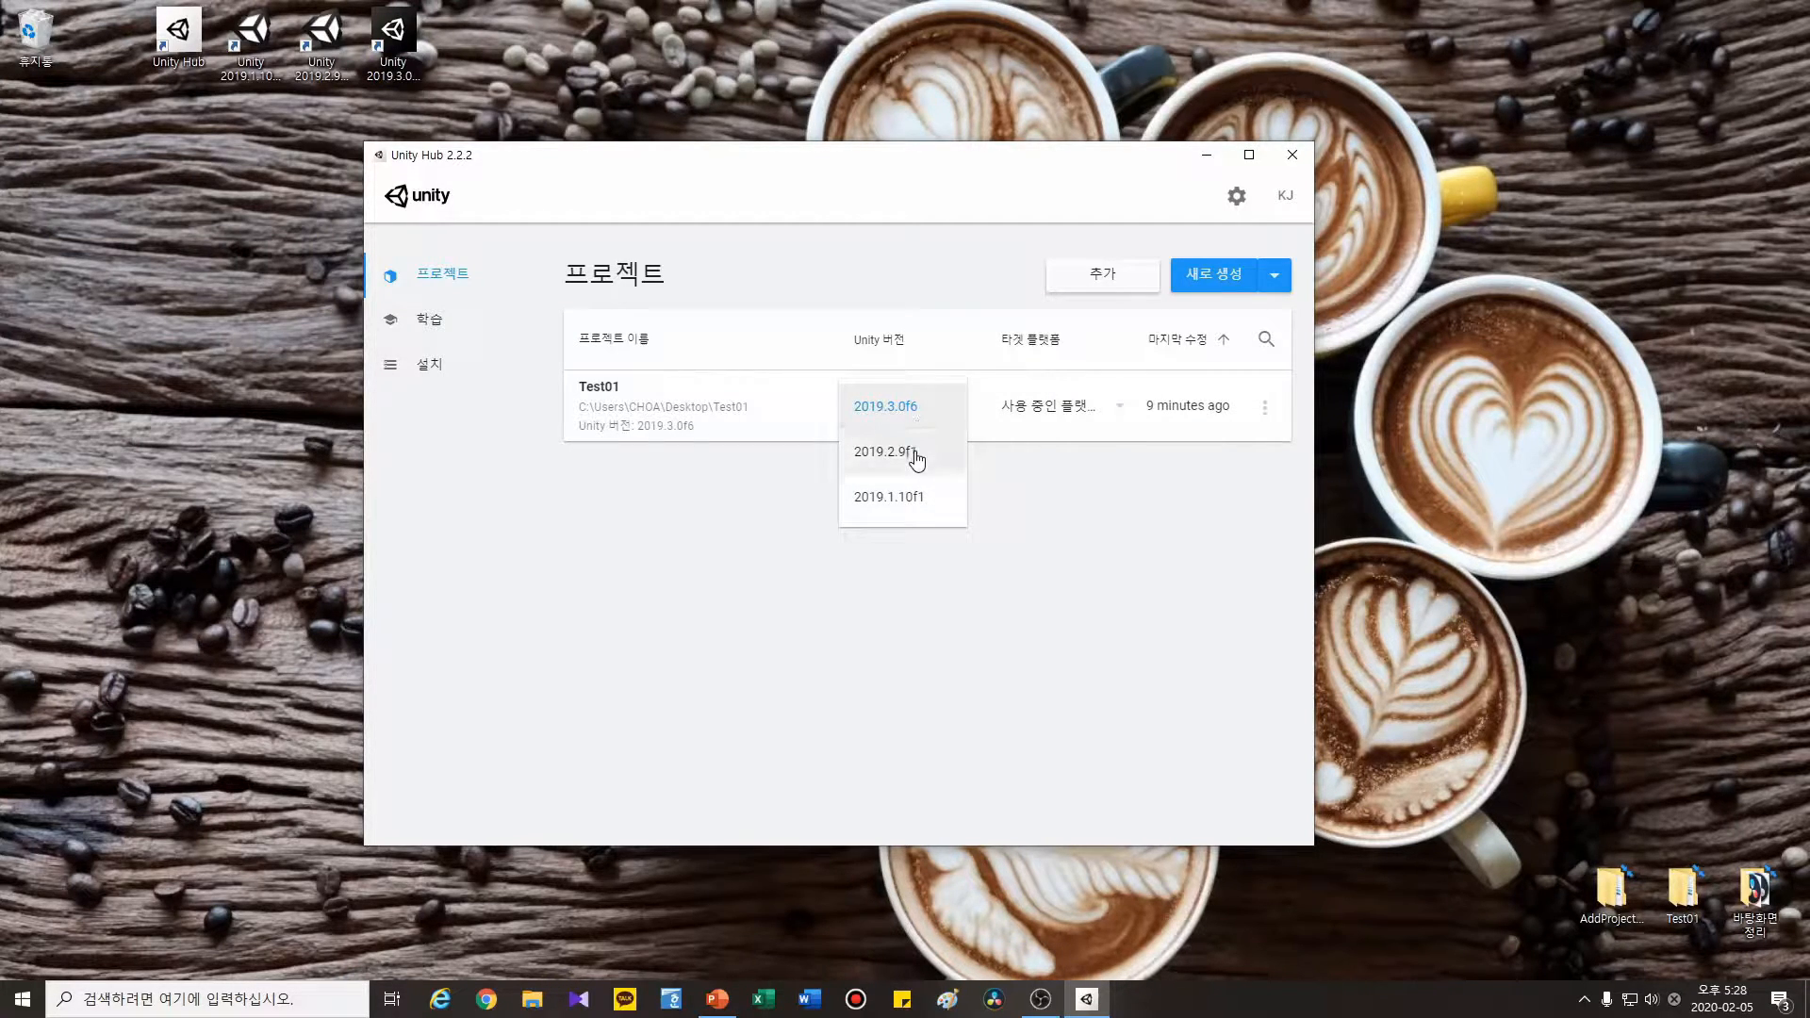
pyautogui.click(1082, 419)
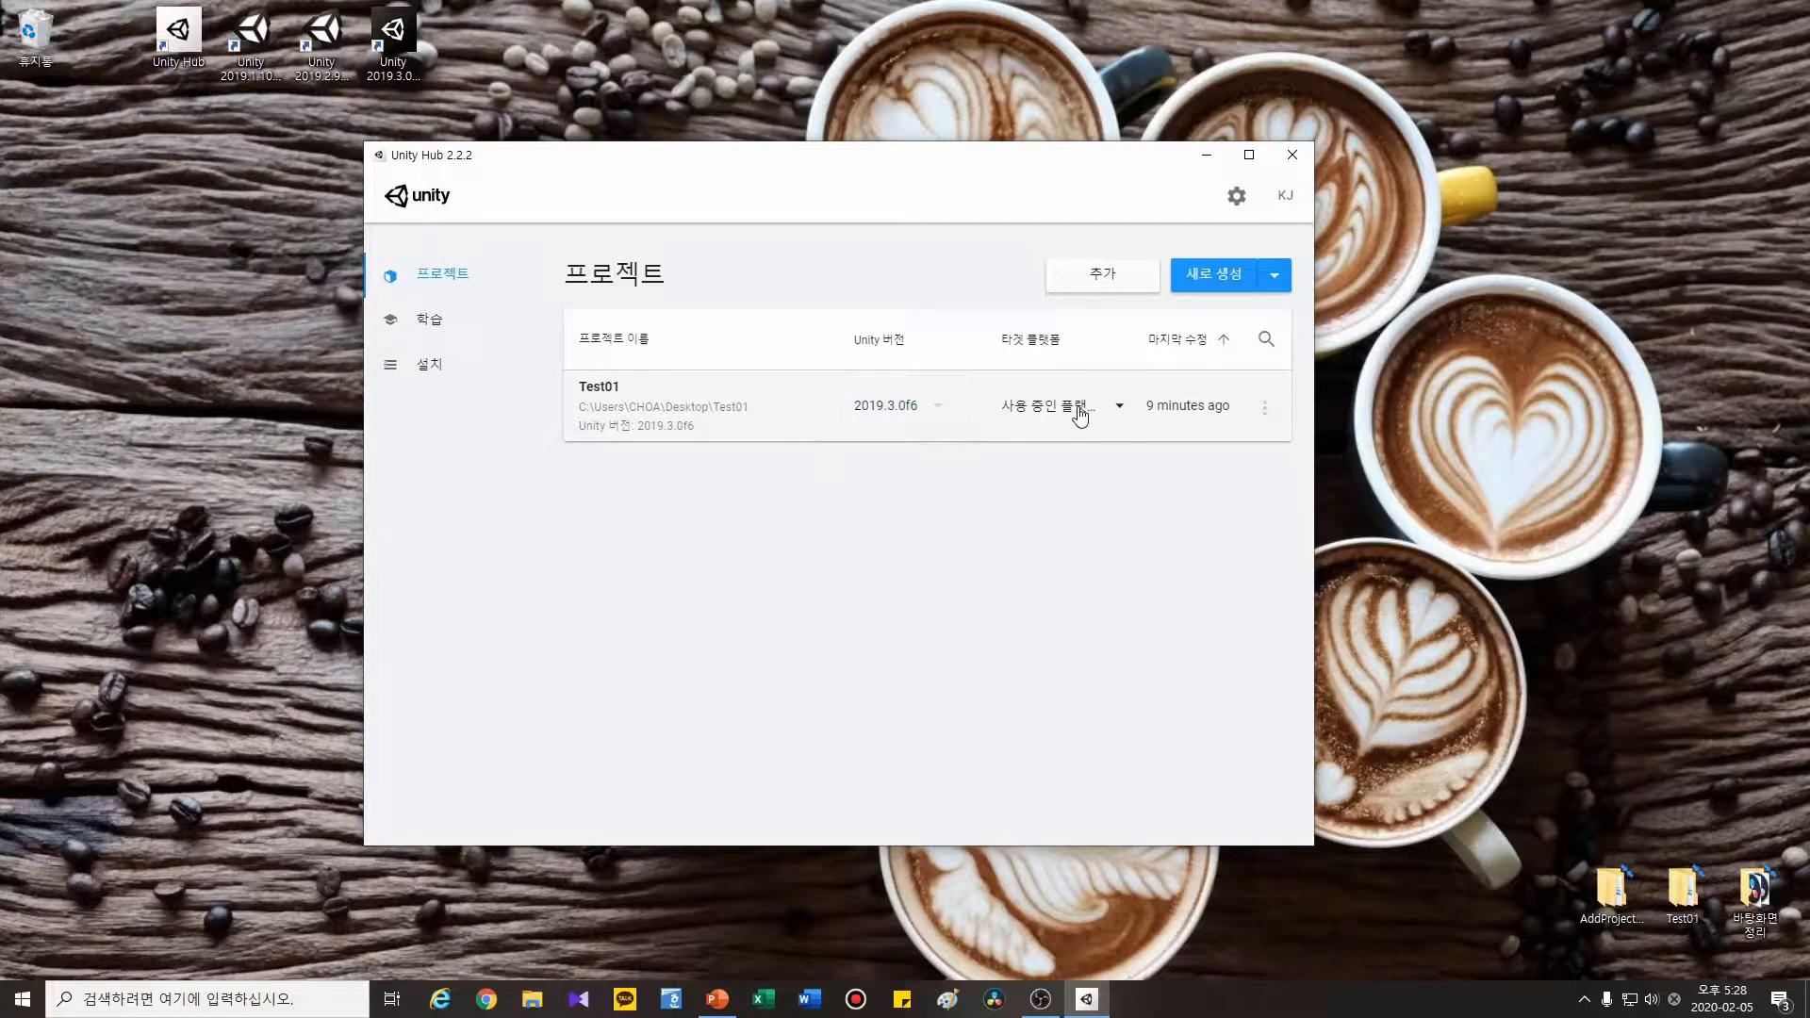
pyautogui.click(1078, 409)
pyautogui.click(1206, 471)
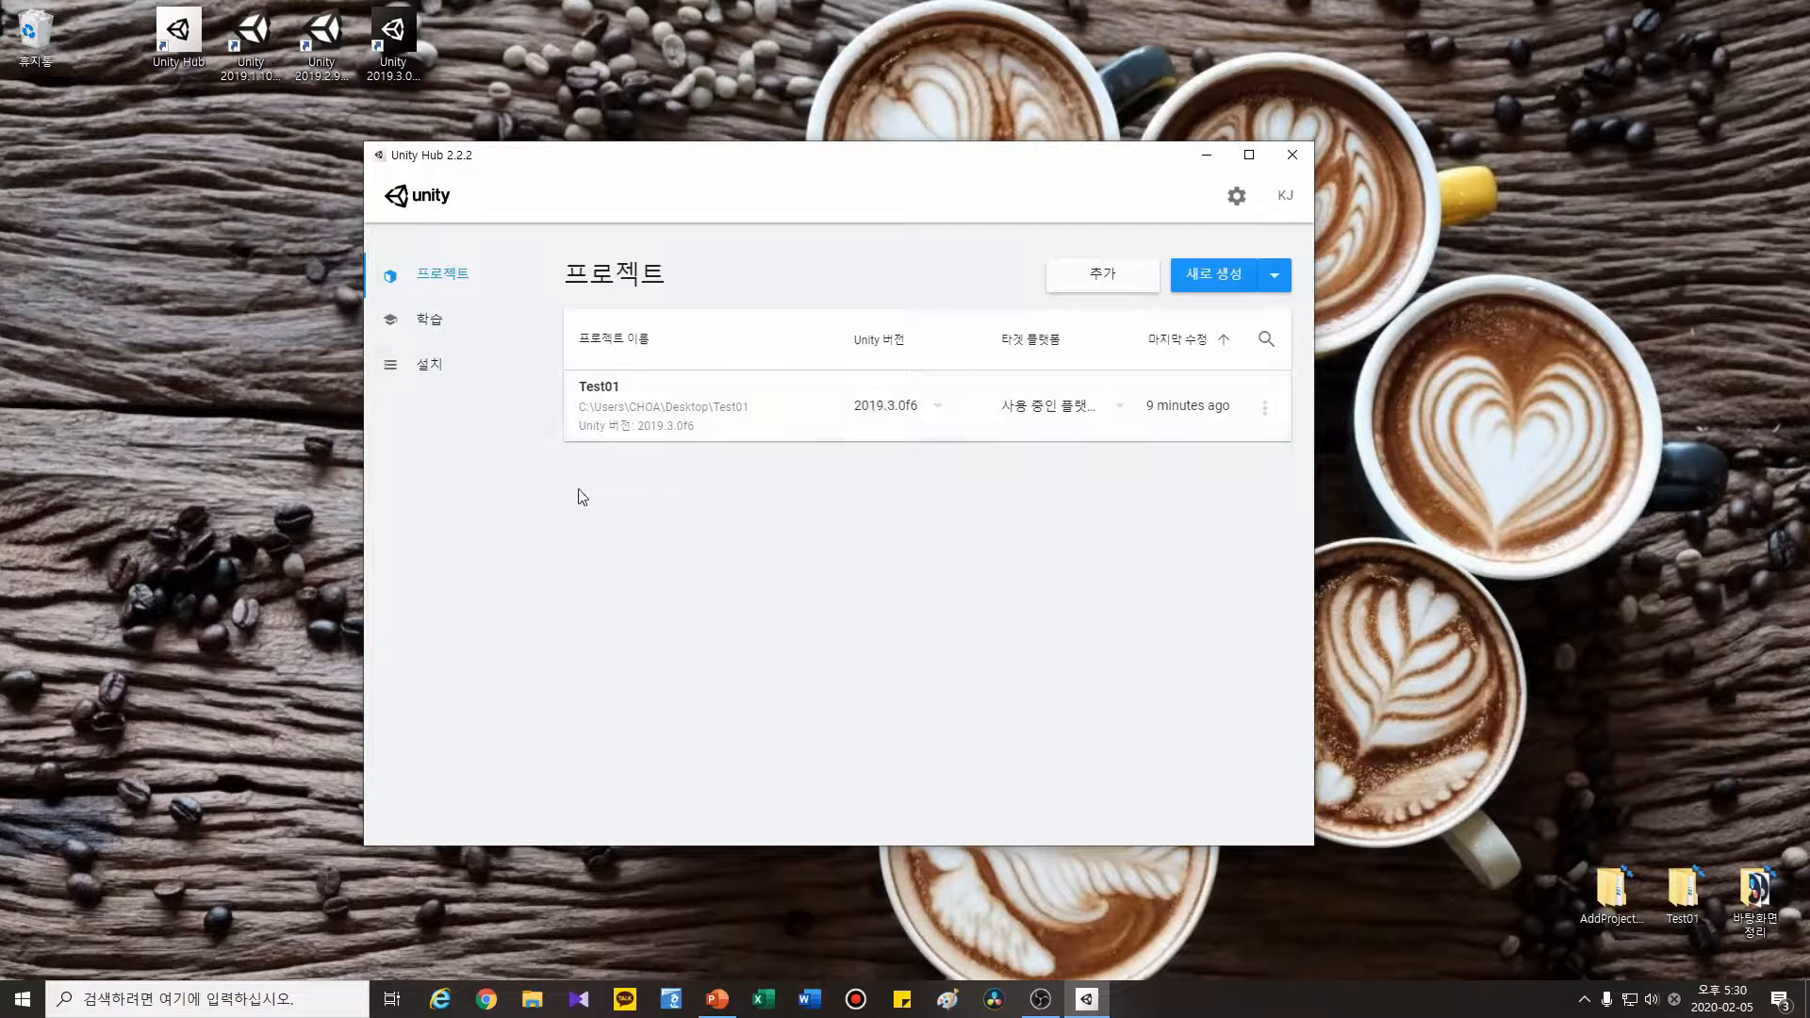
# - Add the existing AddProjectSample folder from the desktop to the project list
pyautogui.click(1124, 287)
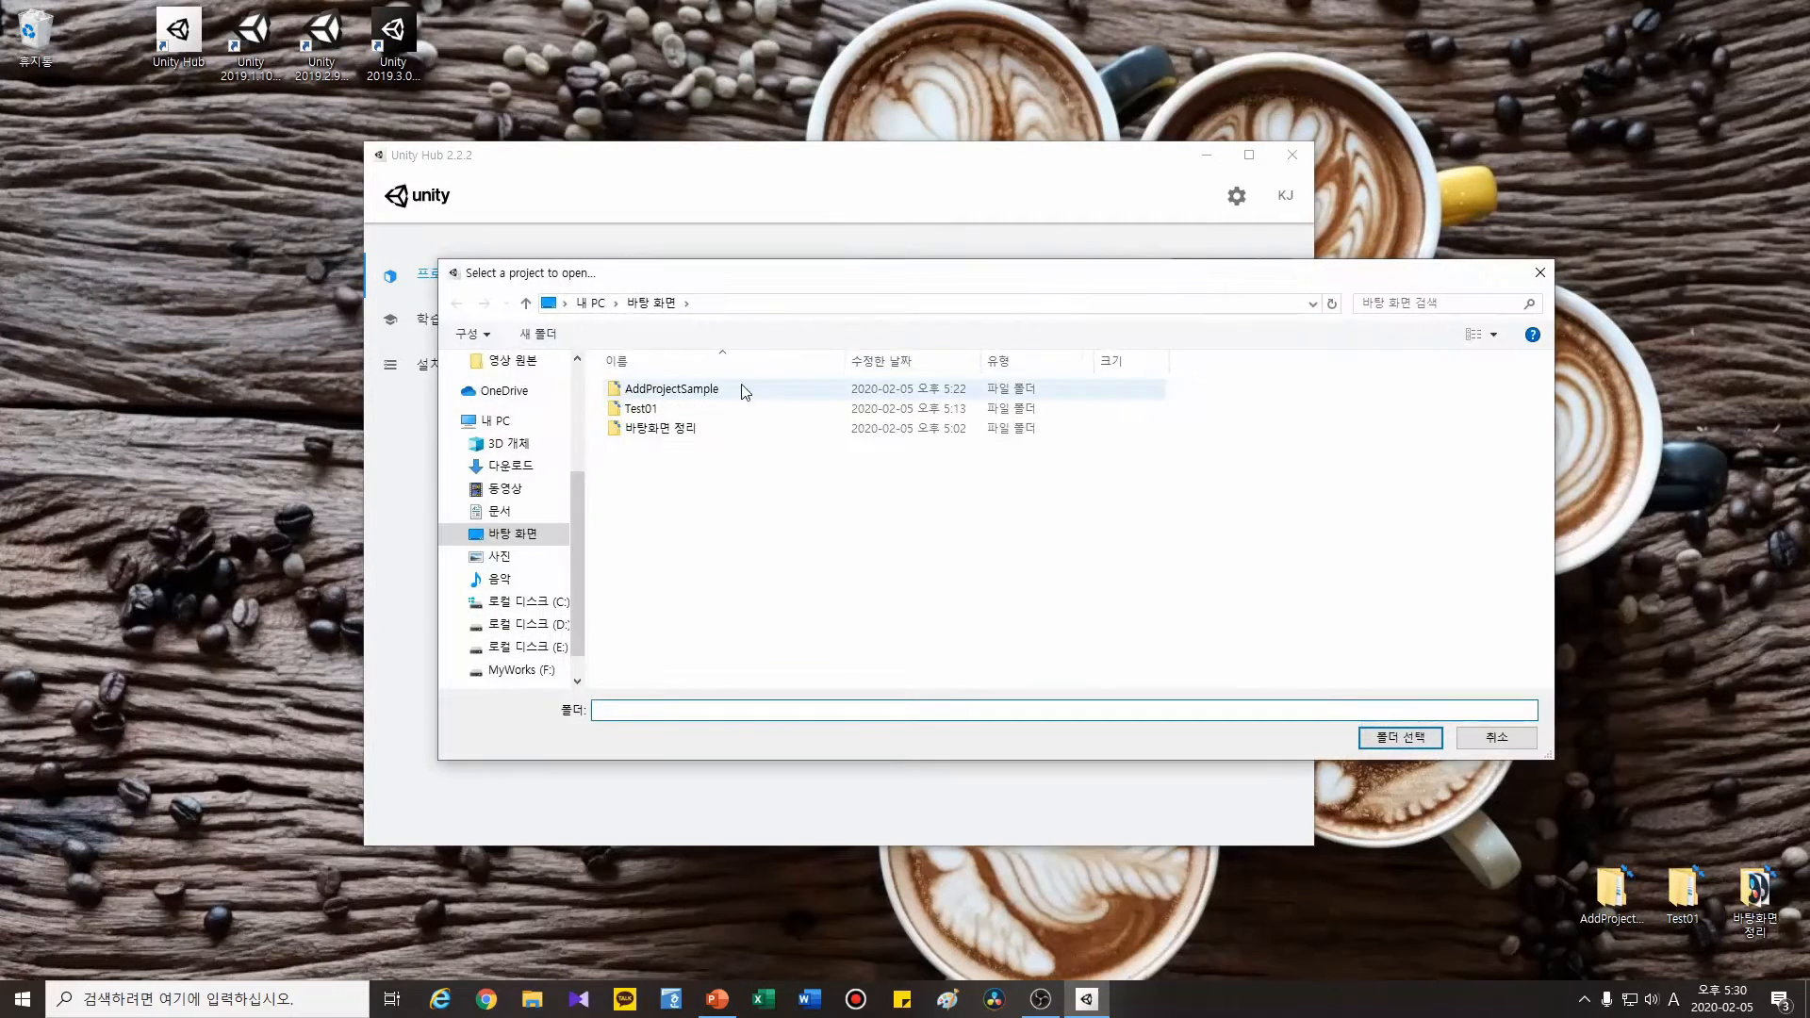
pyautogui.click(701, 391)
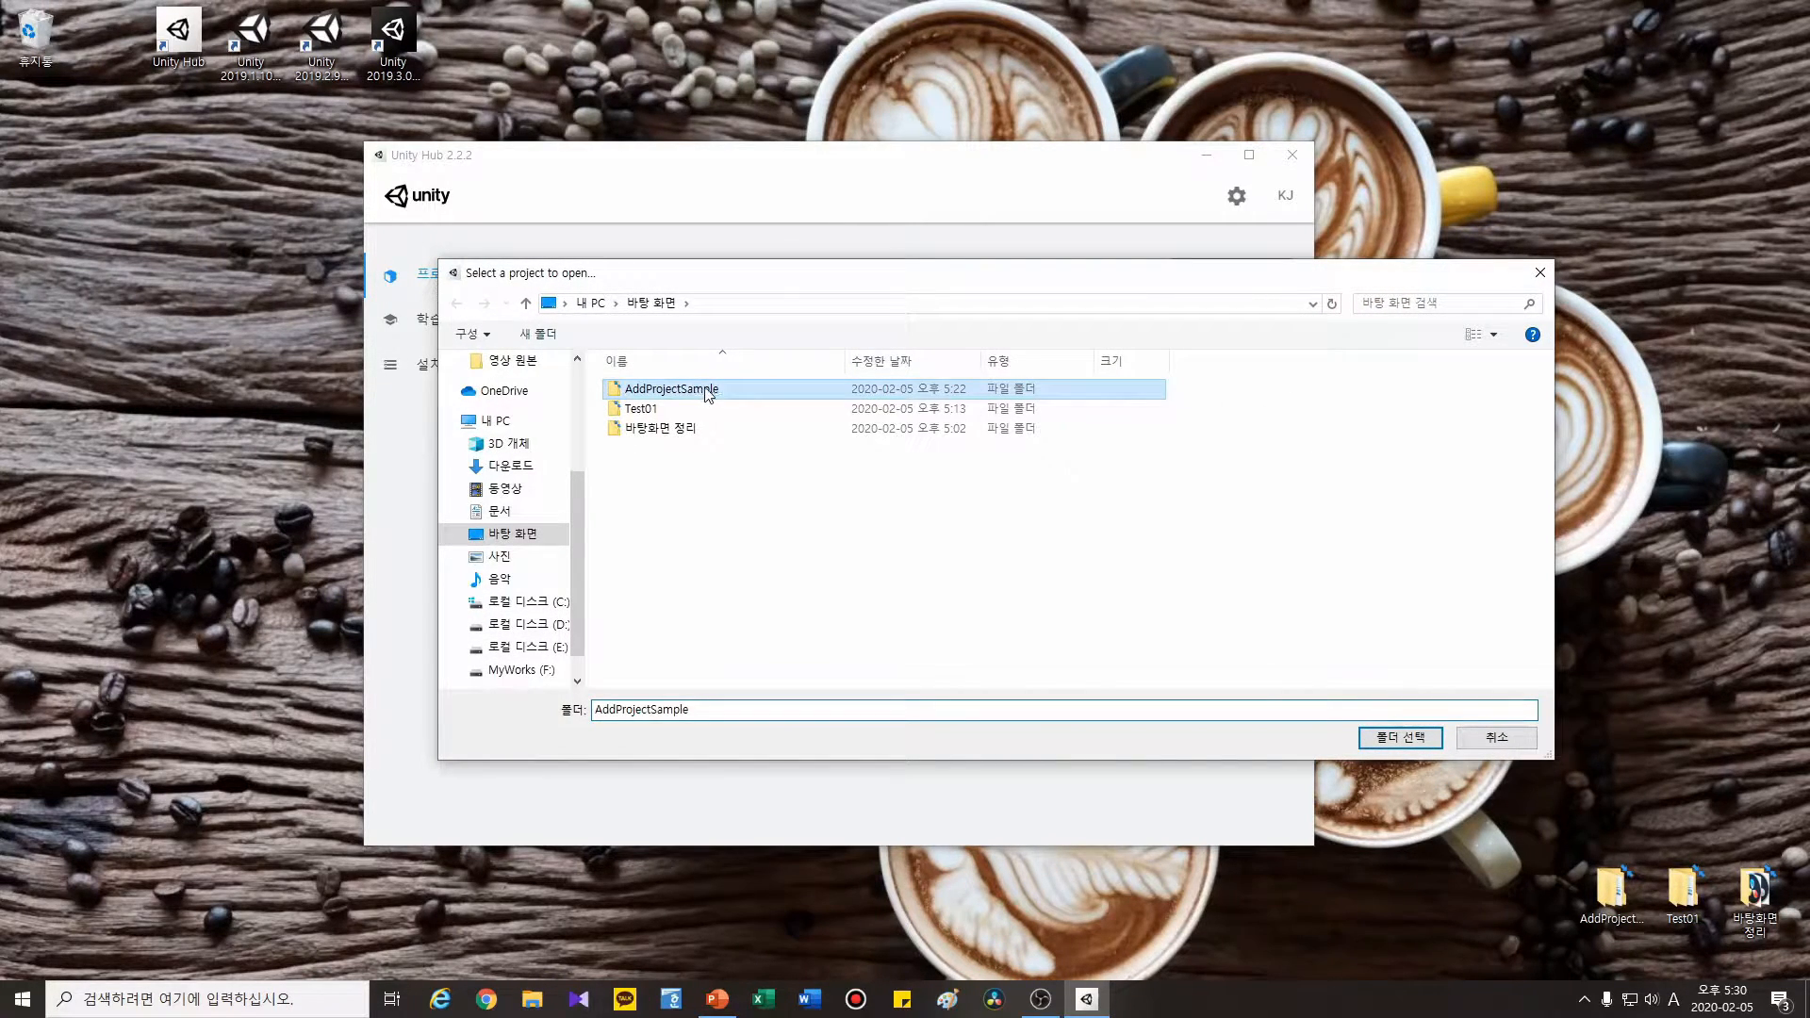
pyautogui.click(1400, 737)
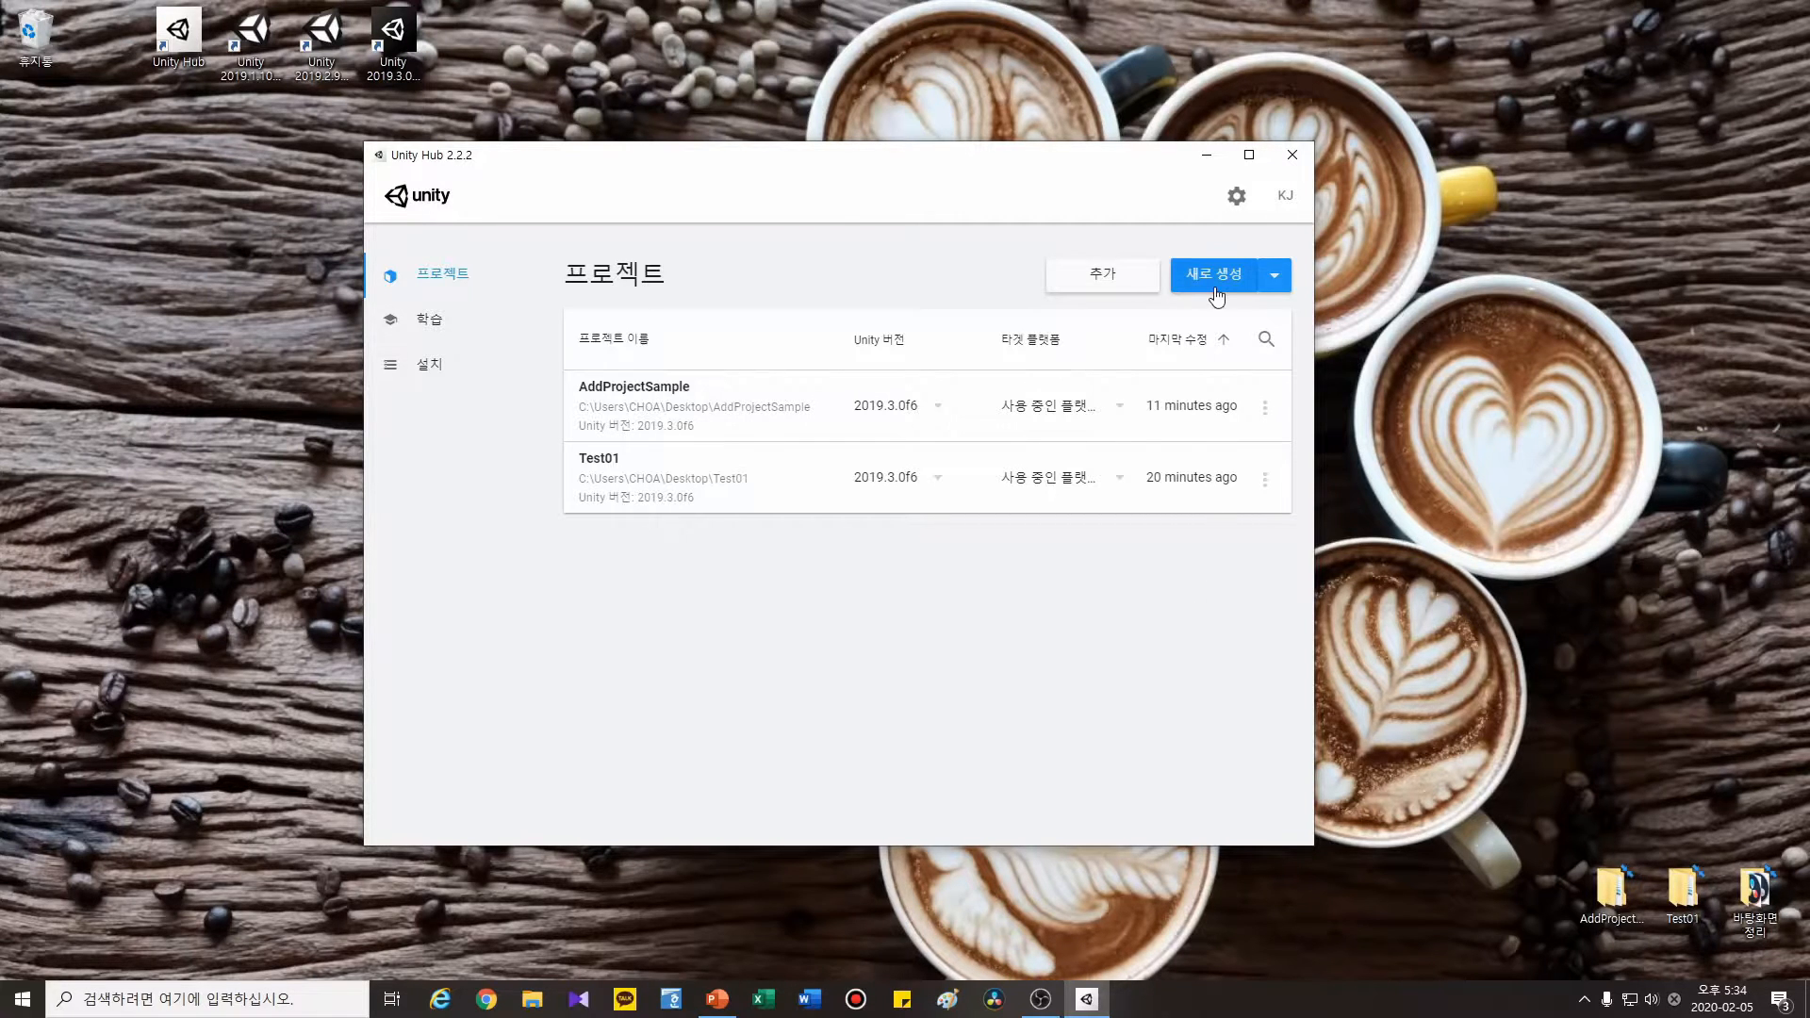
# - Start a new project with Unity version 2019.3.0f6
pyautogui.click(1215, 289)
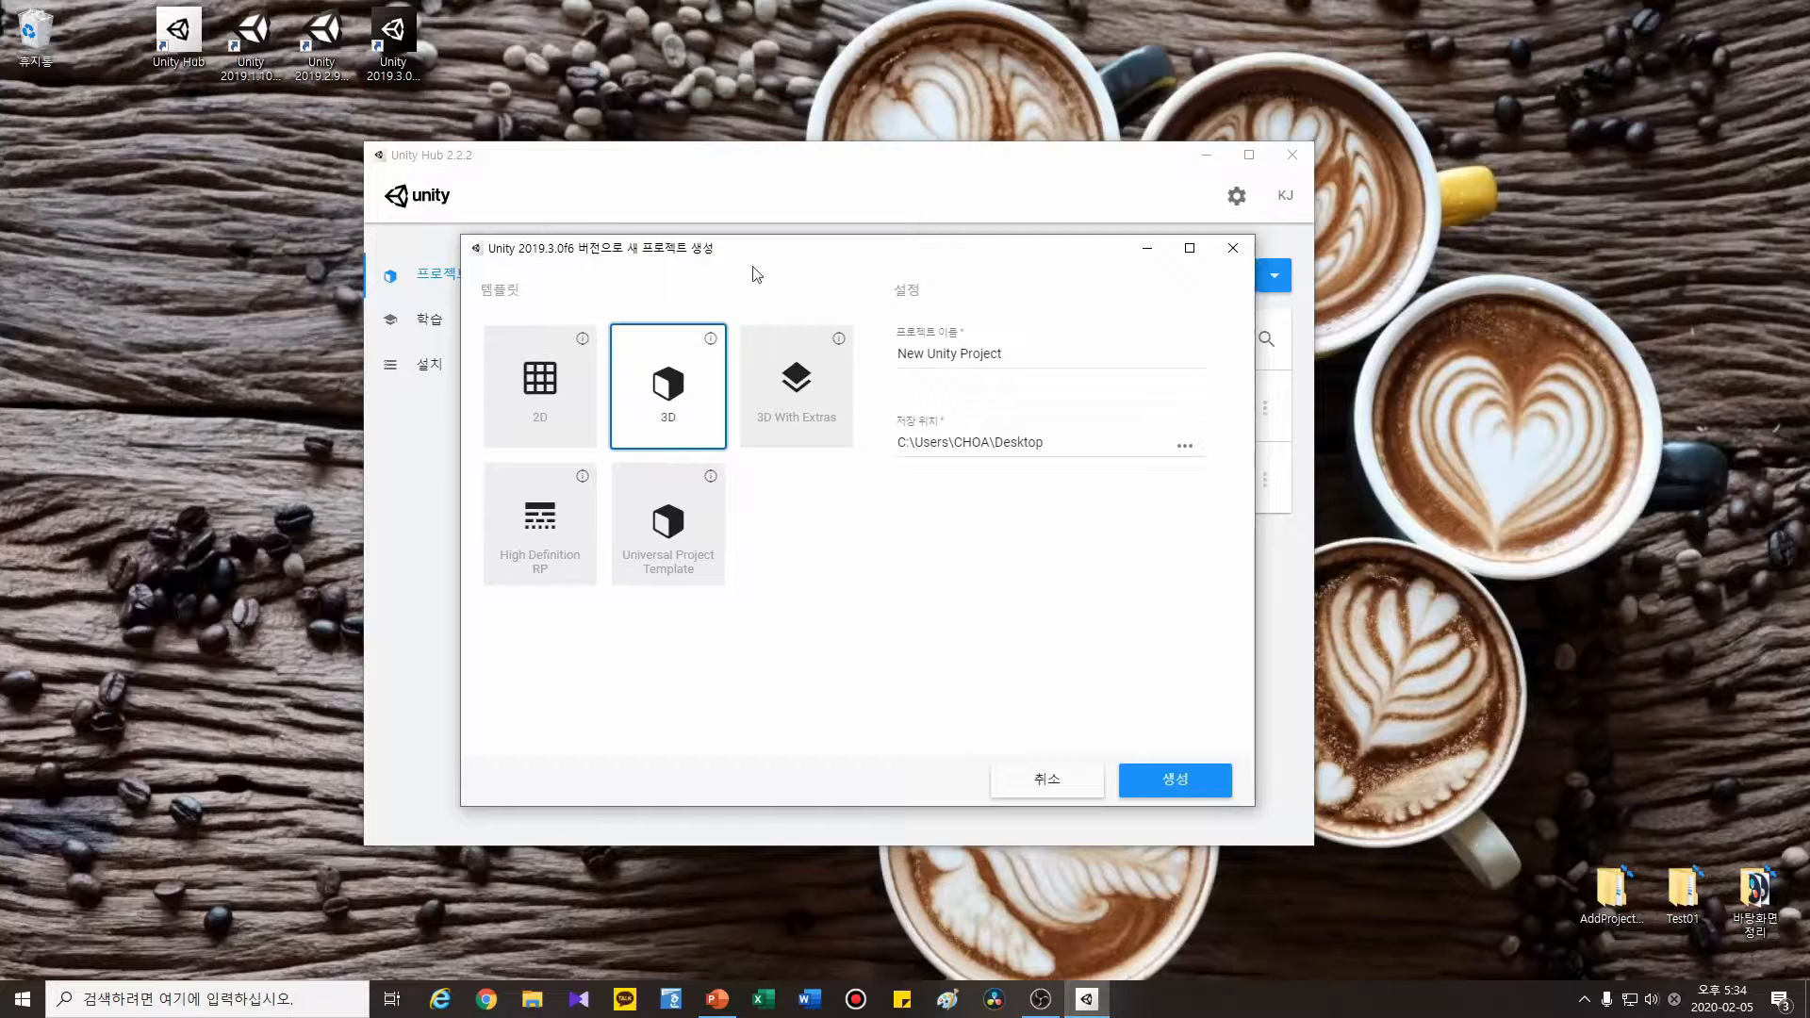
pyautogui.click(1234, 249)
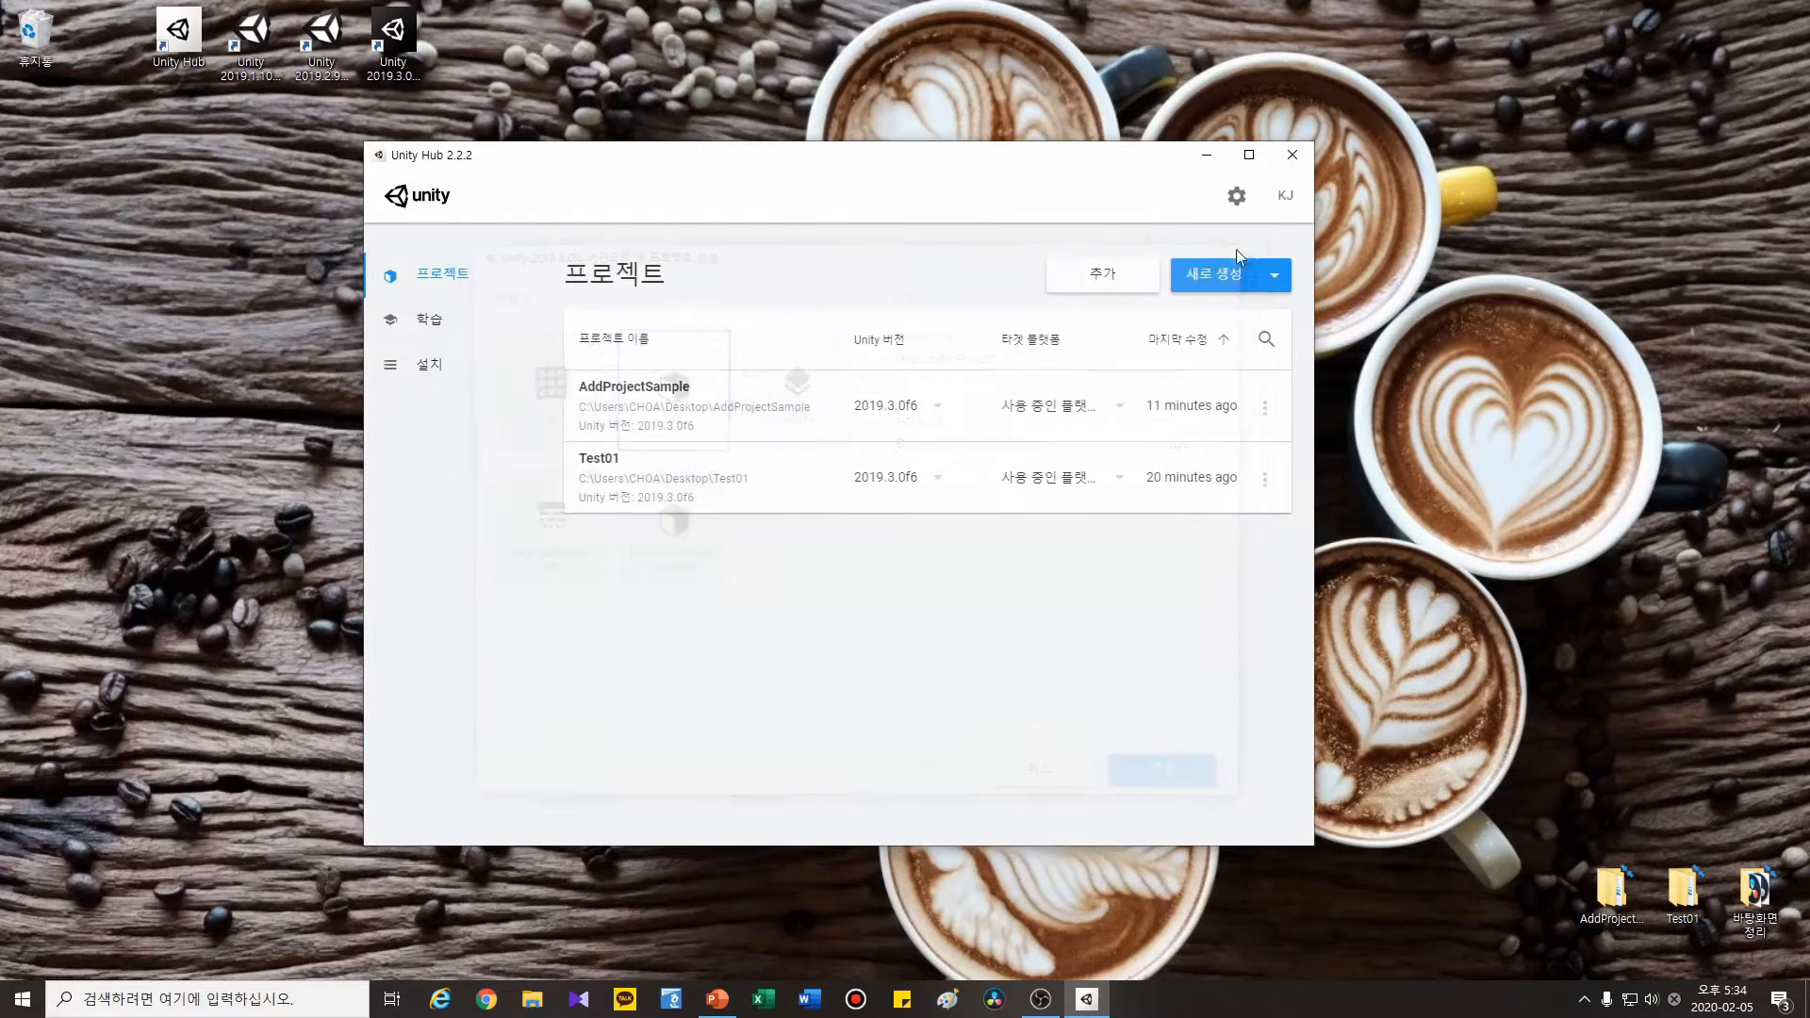
pyautogui.click(1285, 286)
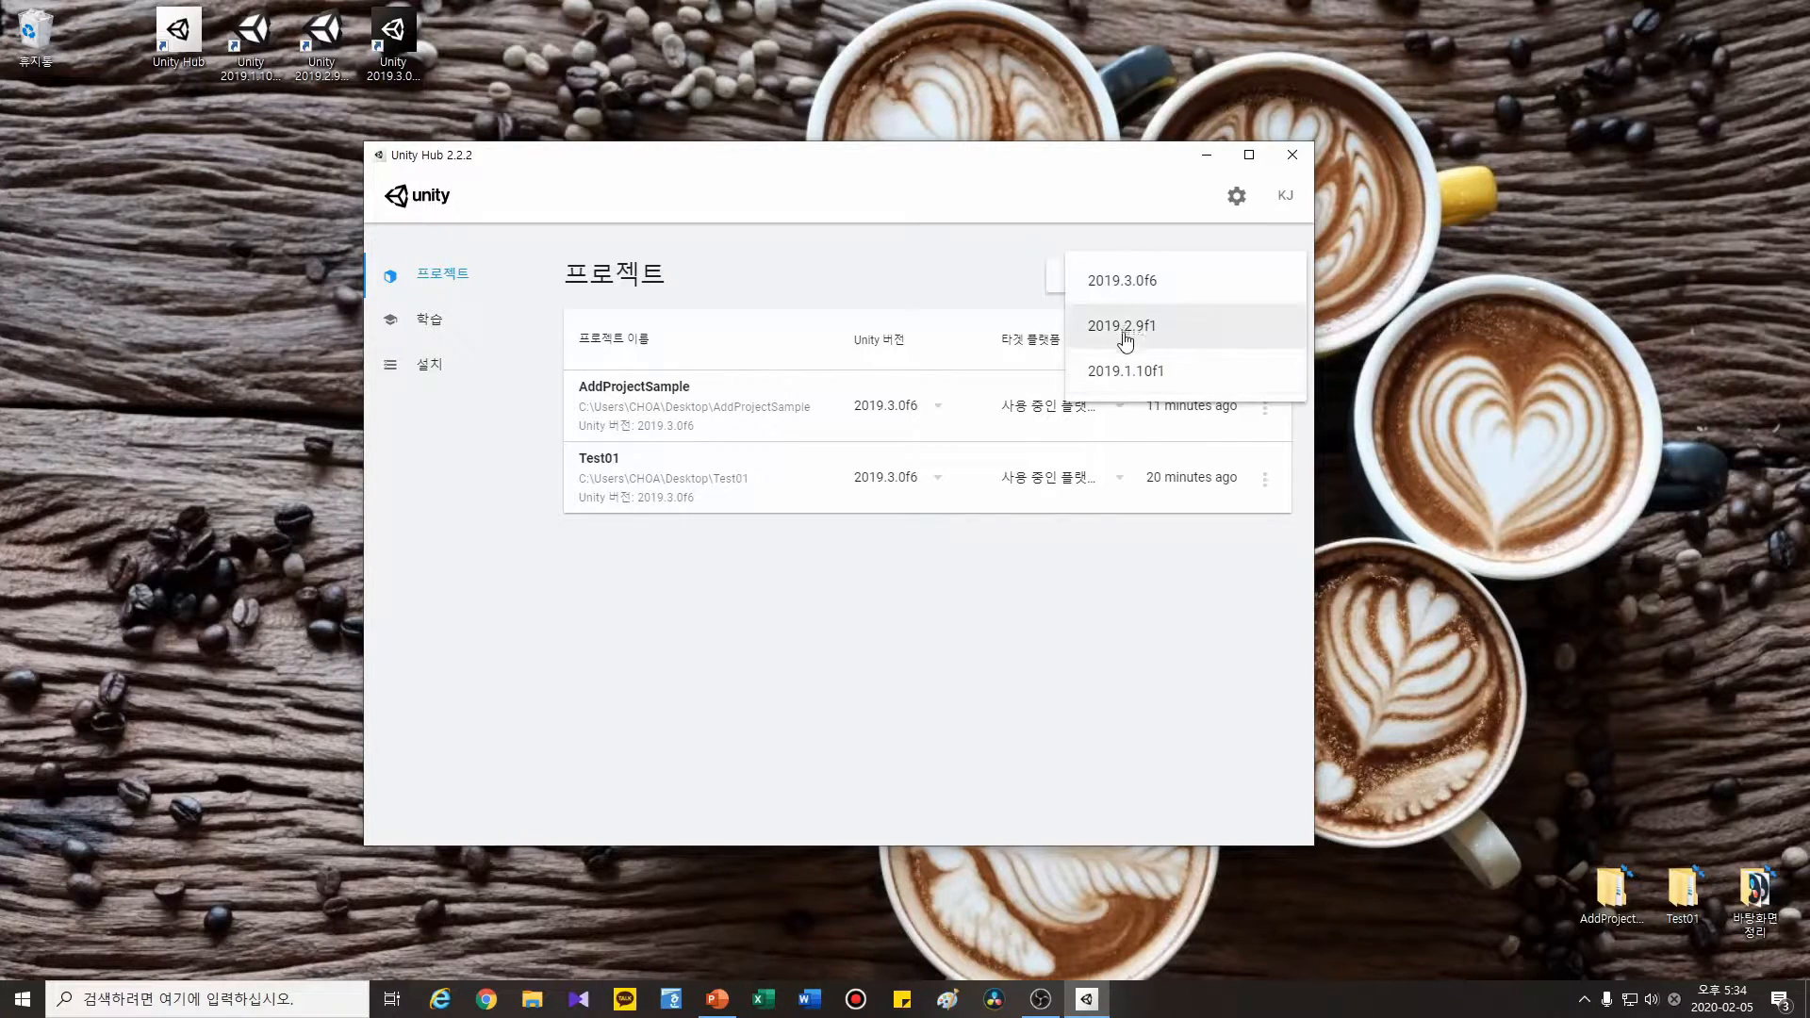
pyautogui.click(1147, 291)
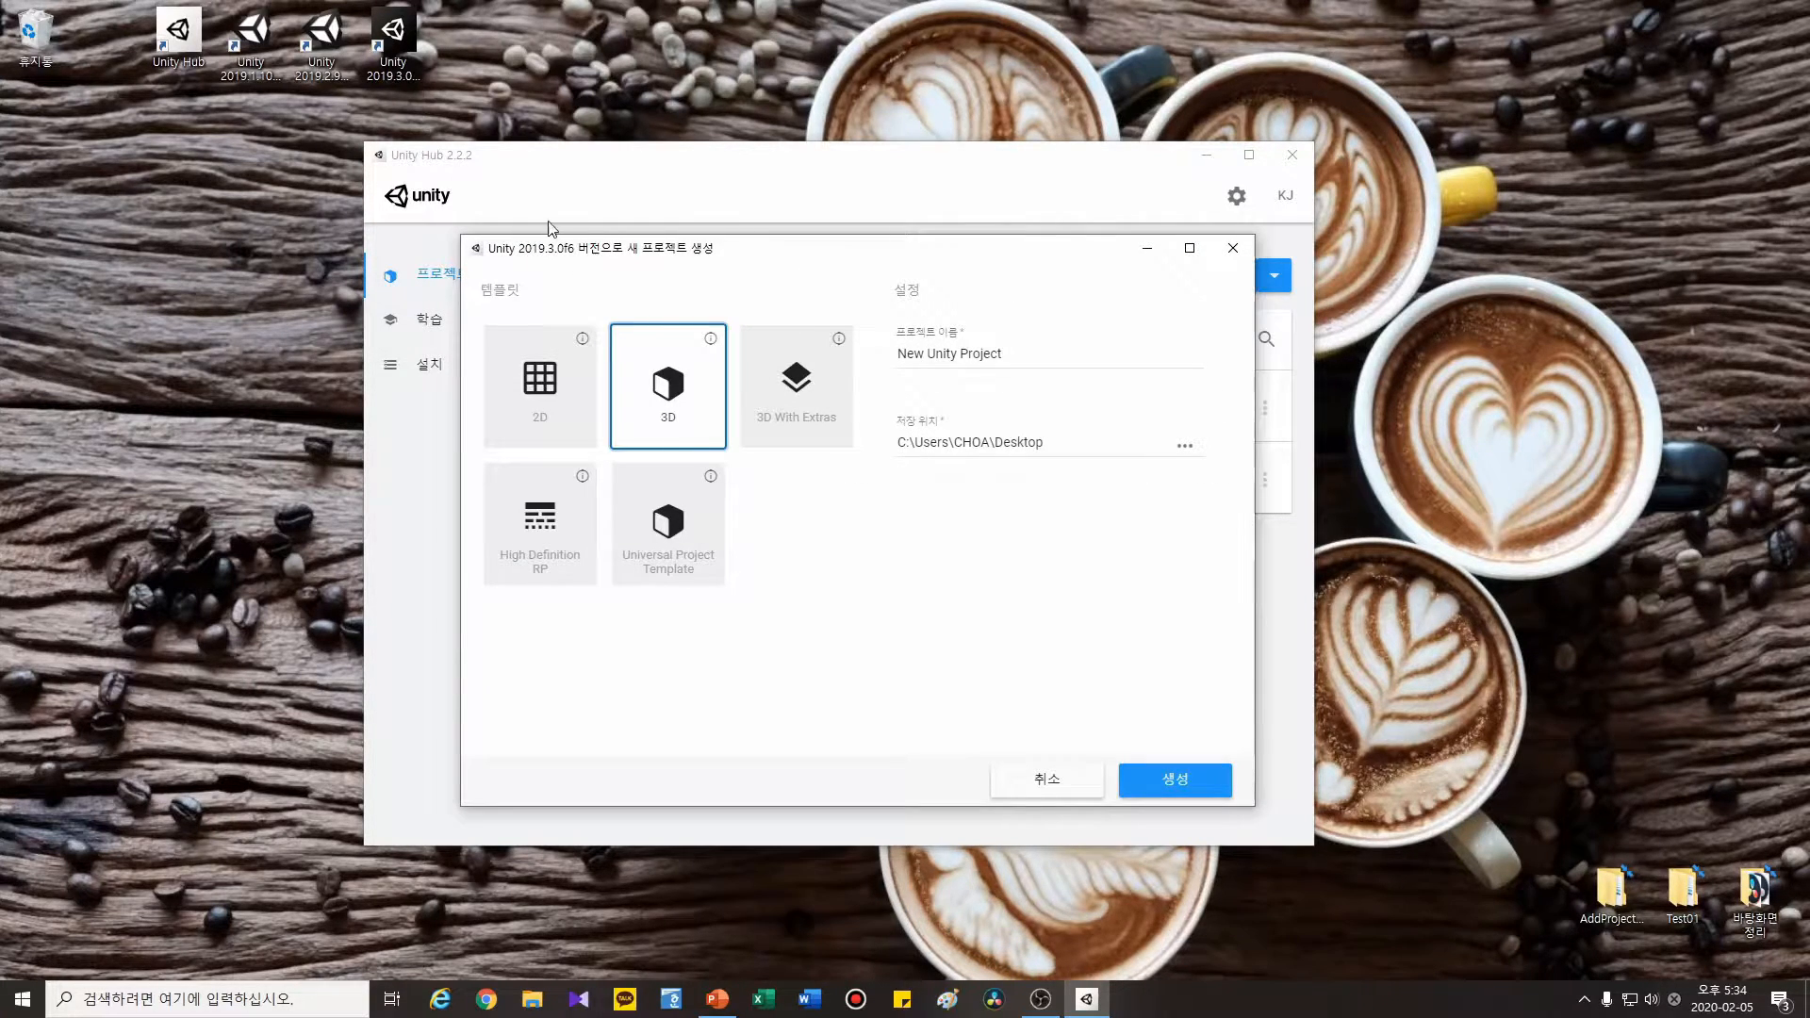
# - Choose the 3D template, keep the project name New Unity Project and create the project on the desktop
pyautogui.click(547, 415)
pyautogui.click(673, 407)
pyautogui.click(582, 392)
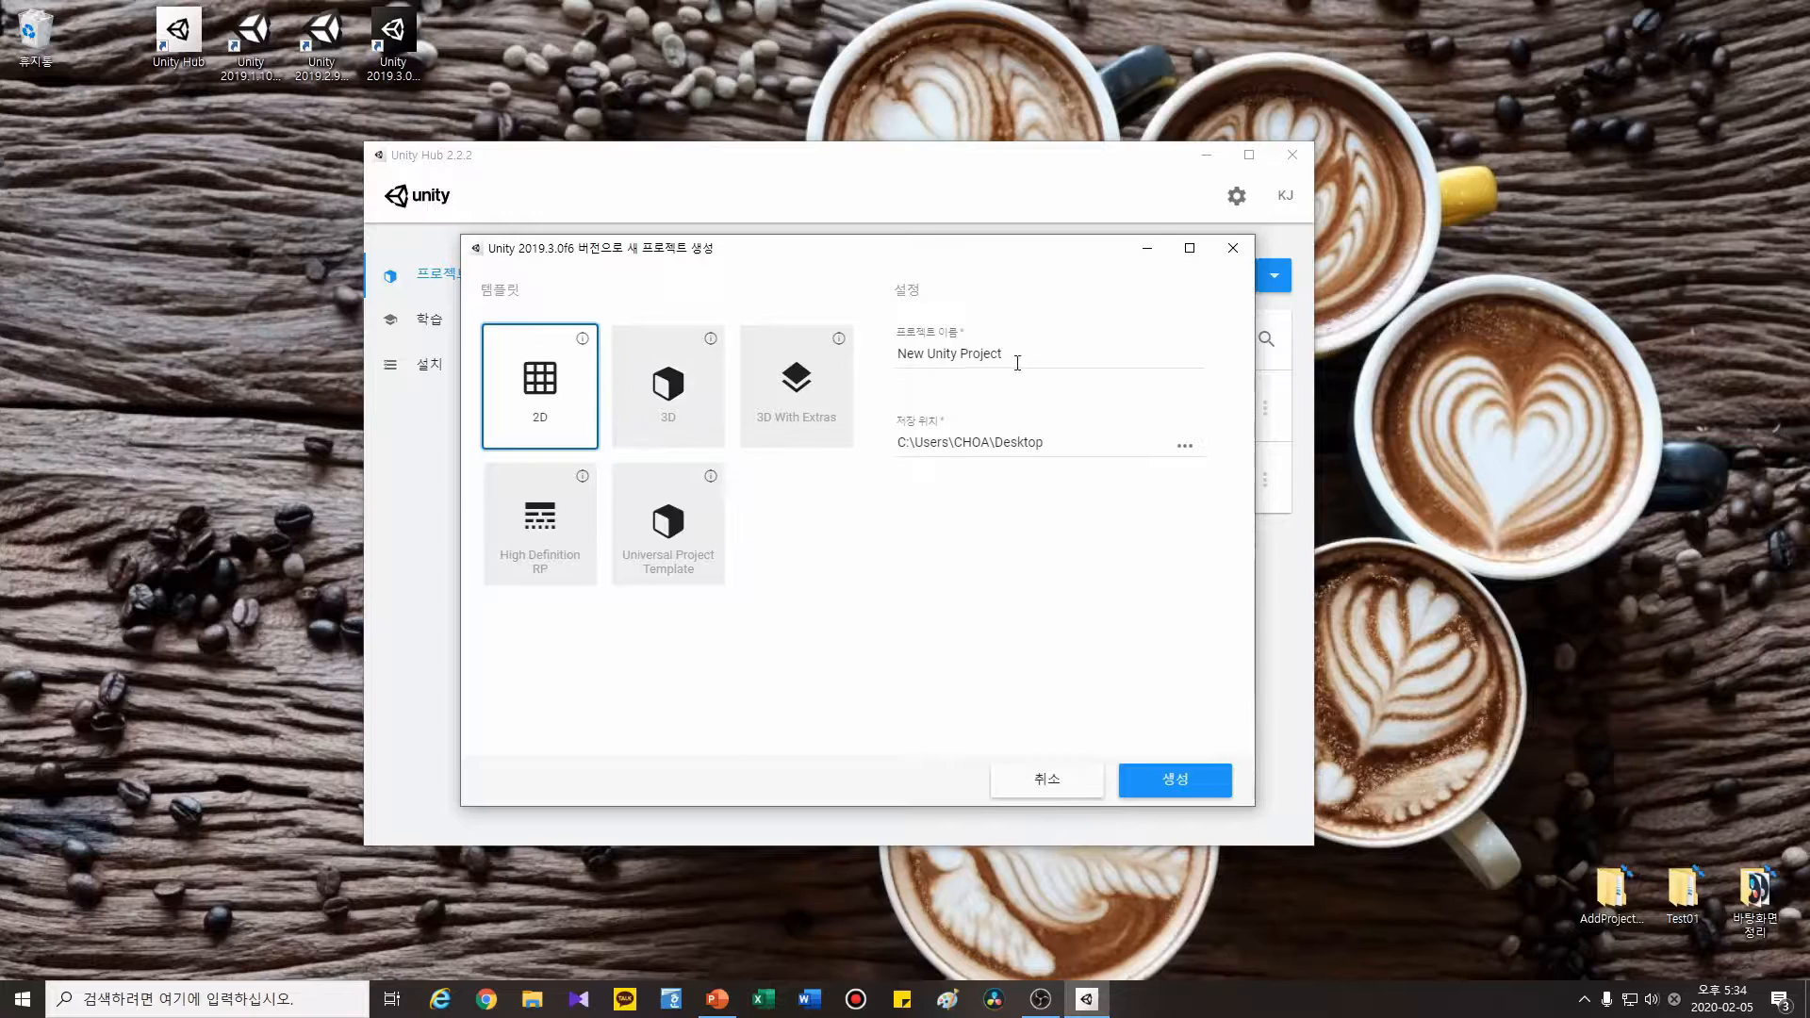
pyautogui.click(685, 431)
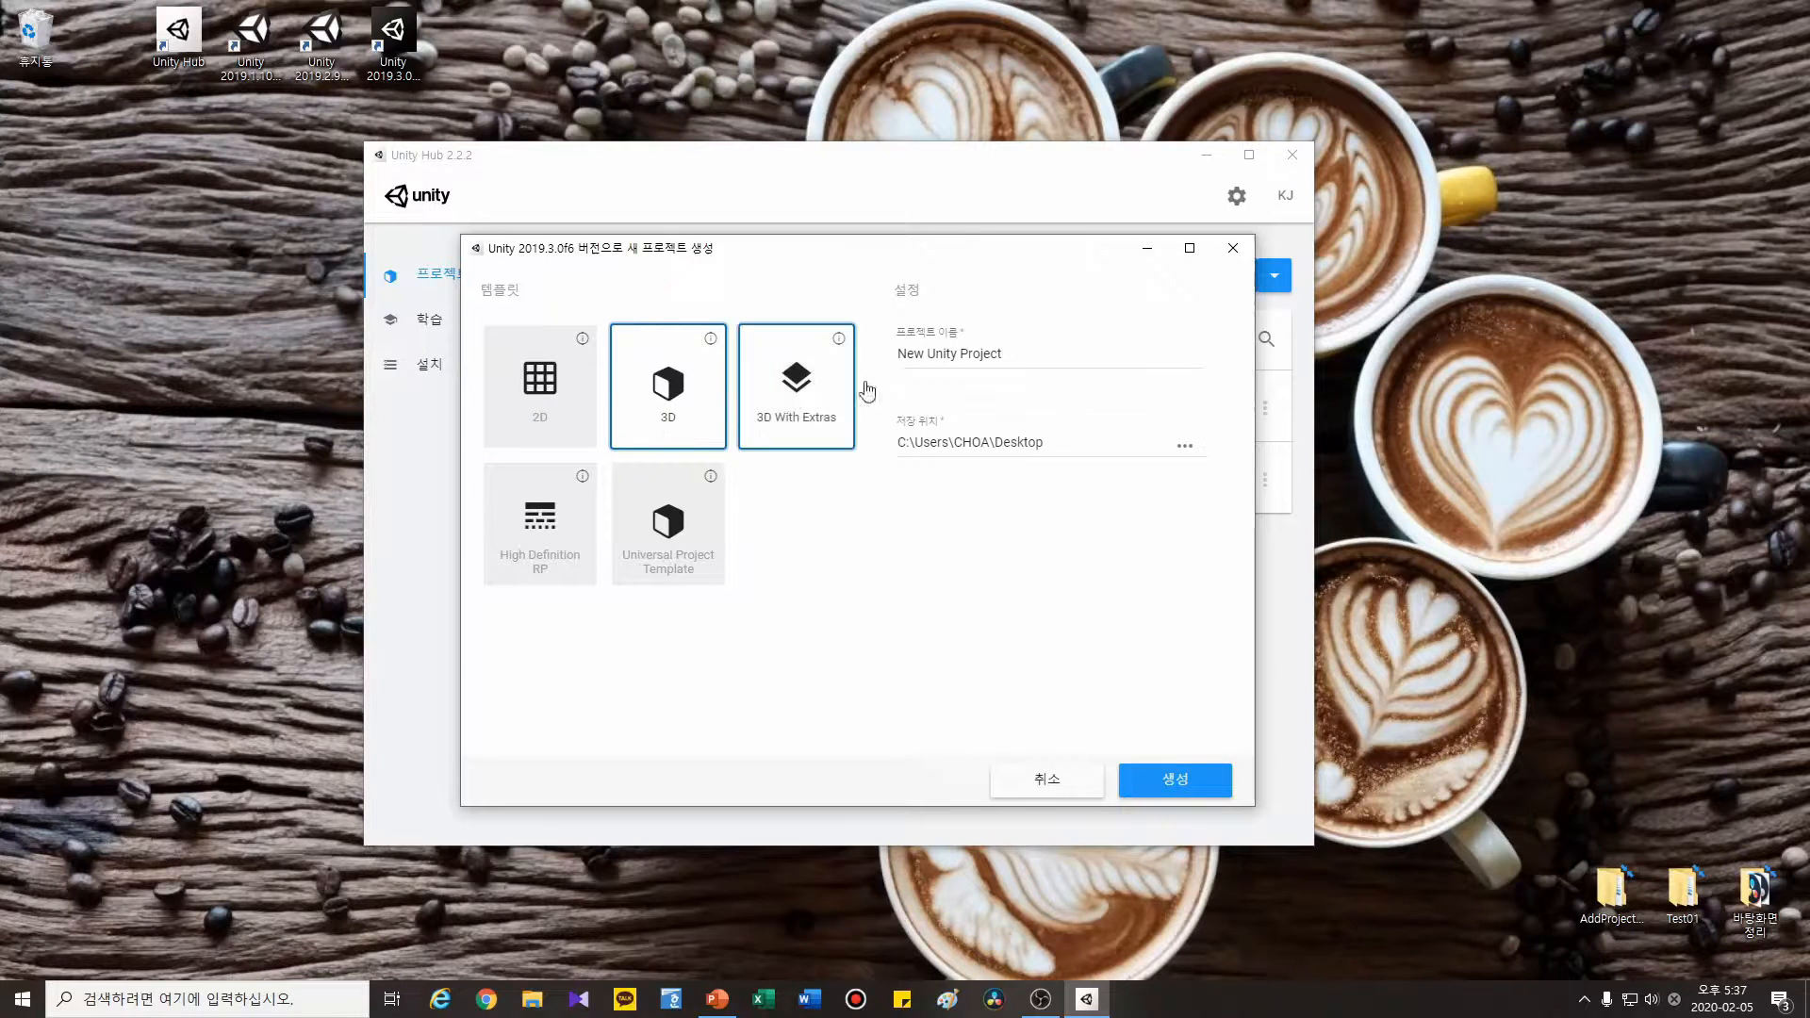
pyautogui.click(1020, 355)
pyautogui.hotkey('shift', 'Home')
pyautogui.click(1060, 357)
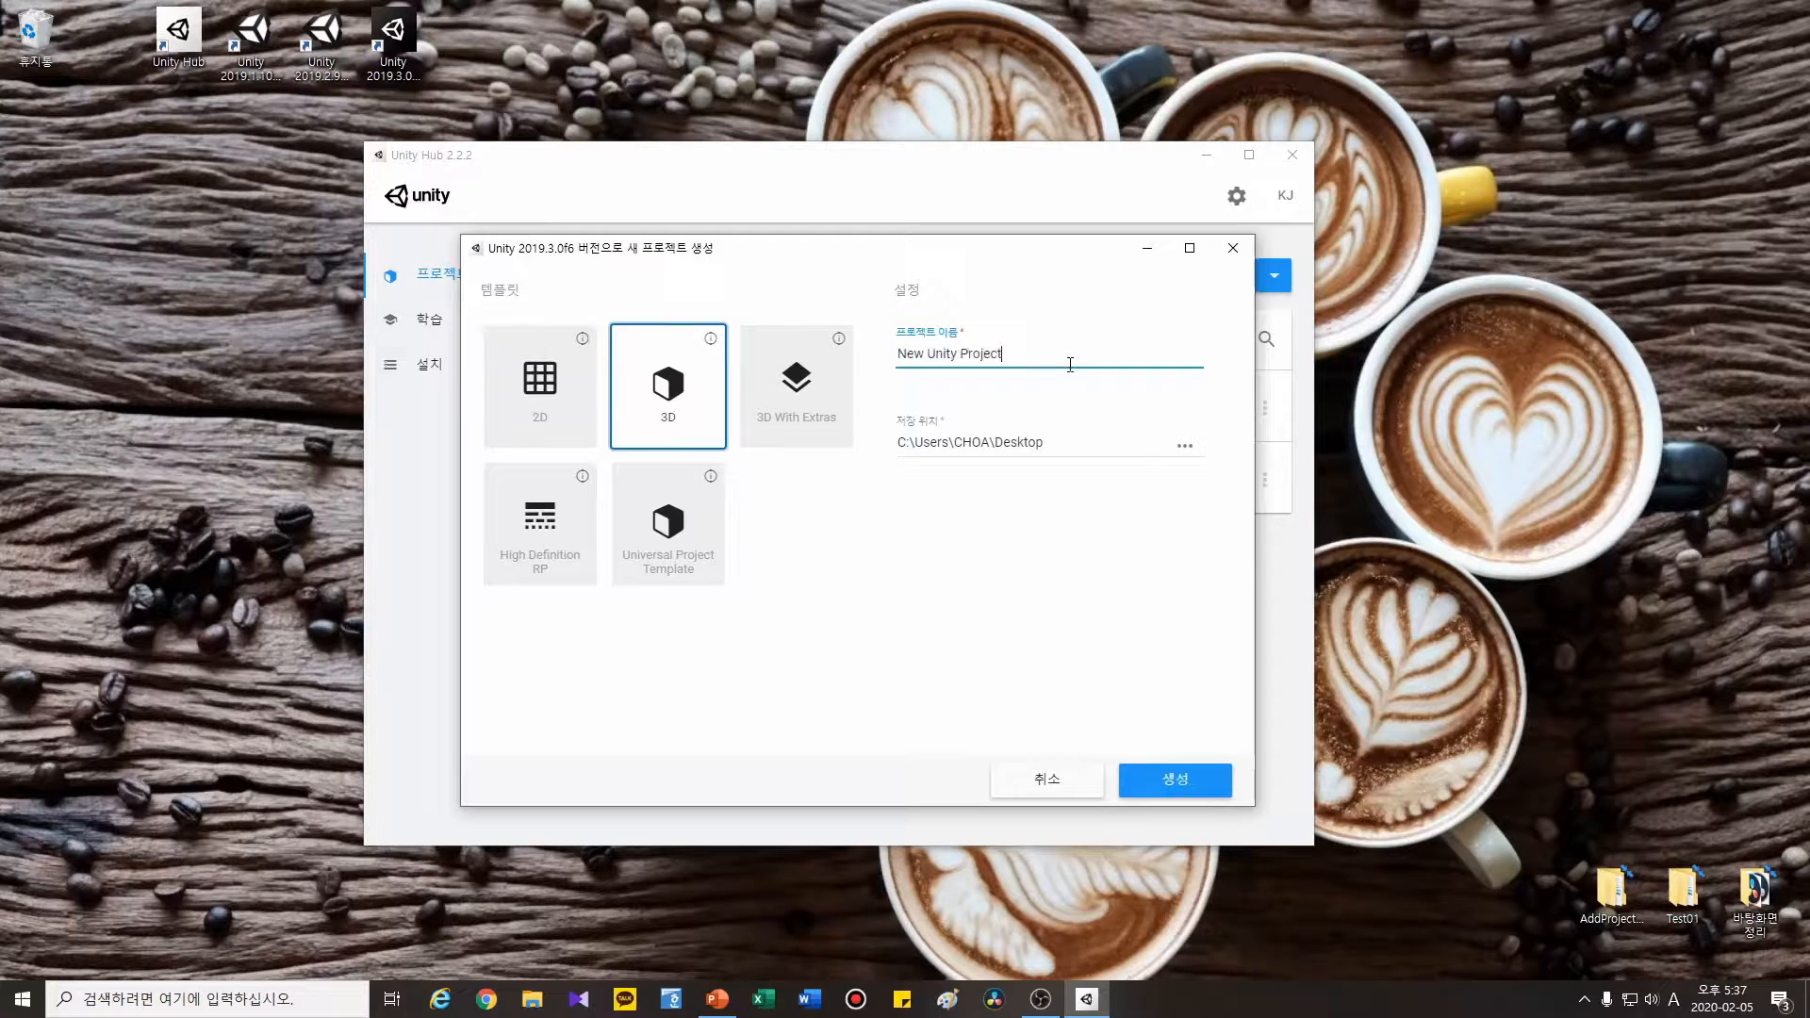
pyautogui.click(1207, 788)
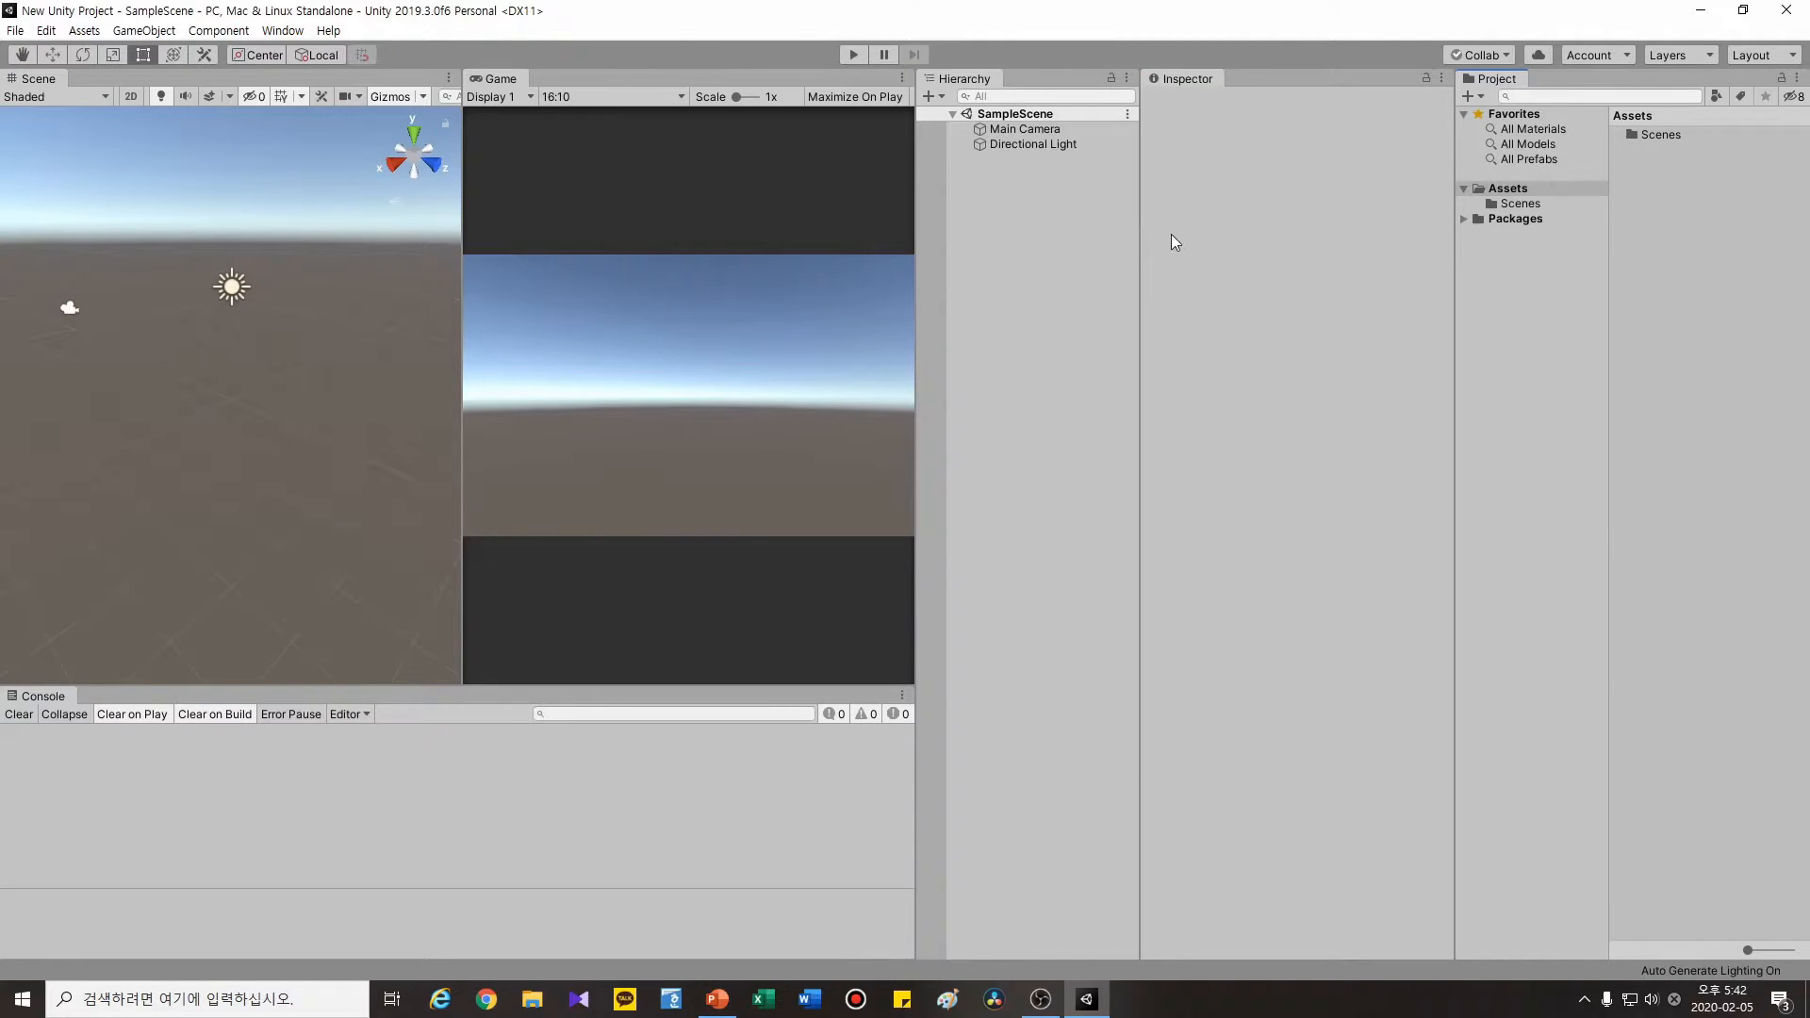
# - View the Build Settings with the scenes in build and the platform list, and close them again
pyautogui.click(507, 80)
pyautogui.click(16, 31)
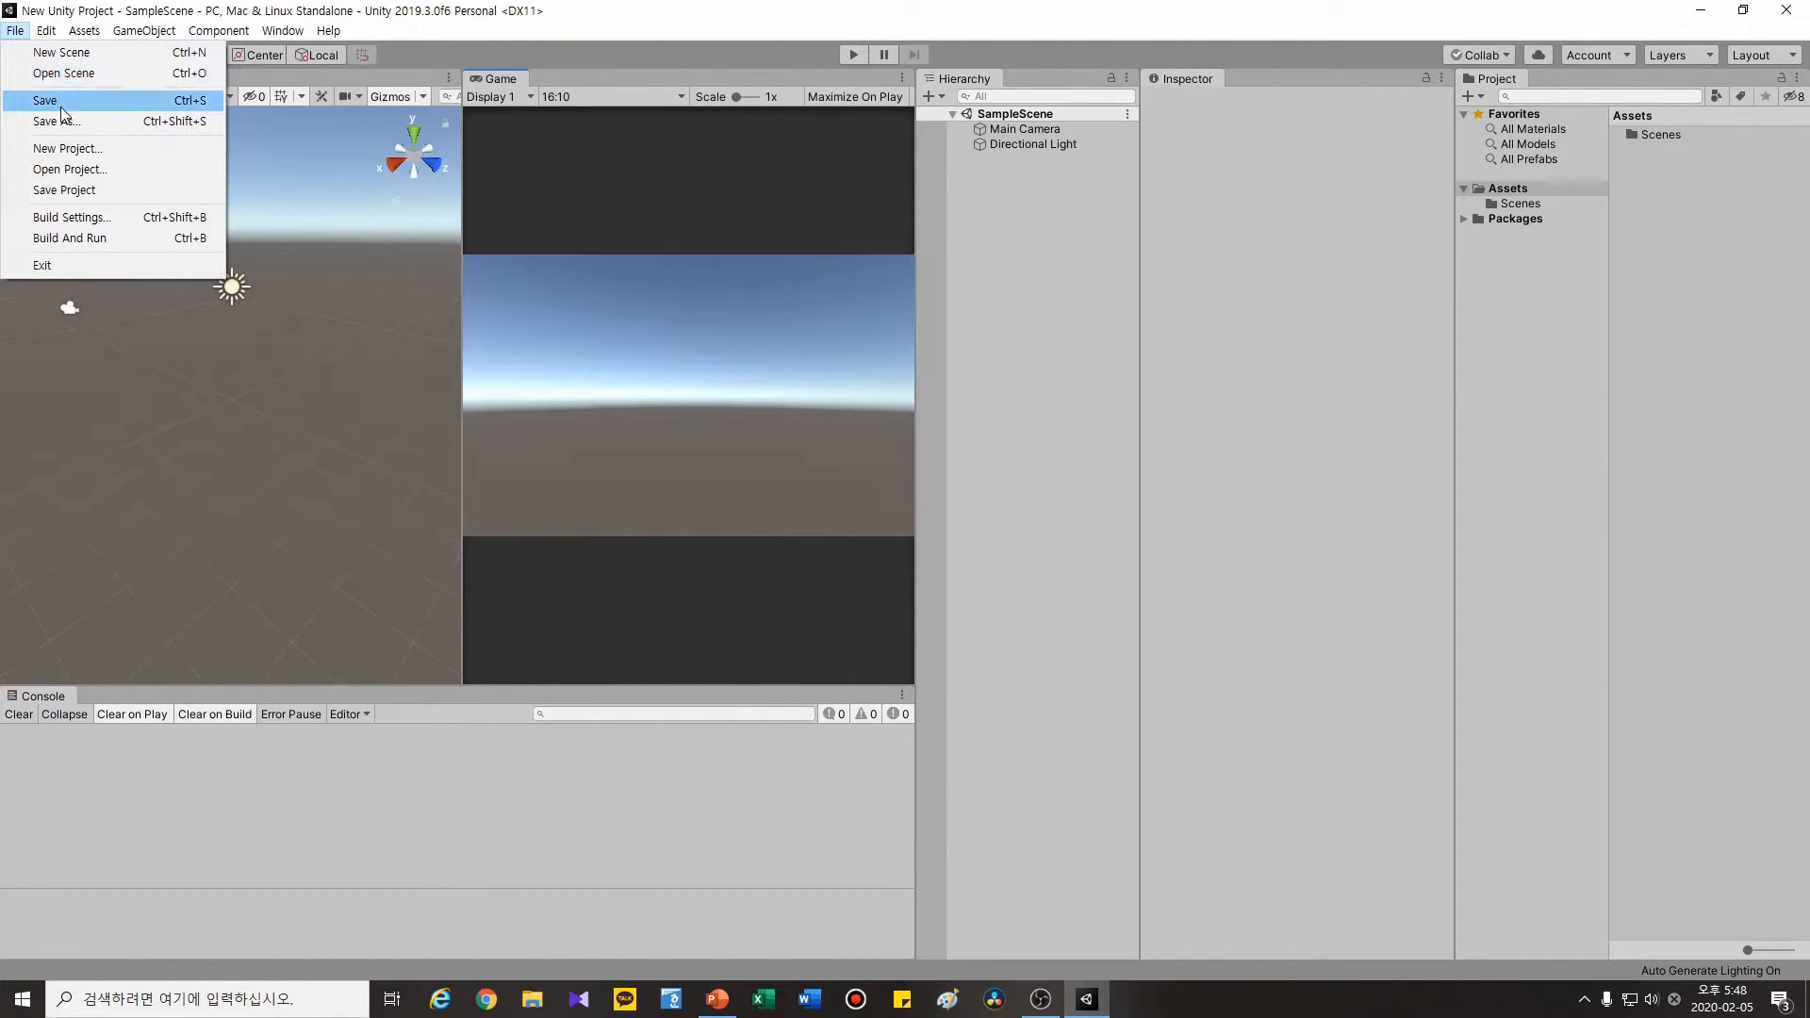
pyautogui.click(95, 218)
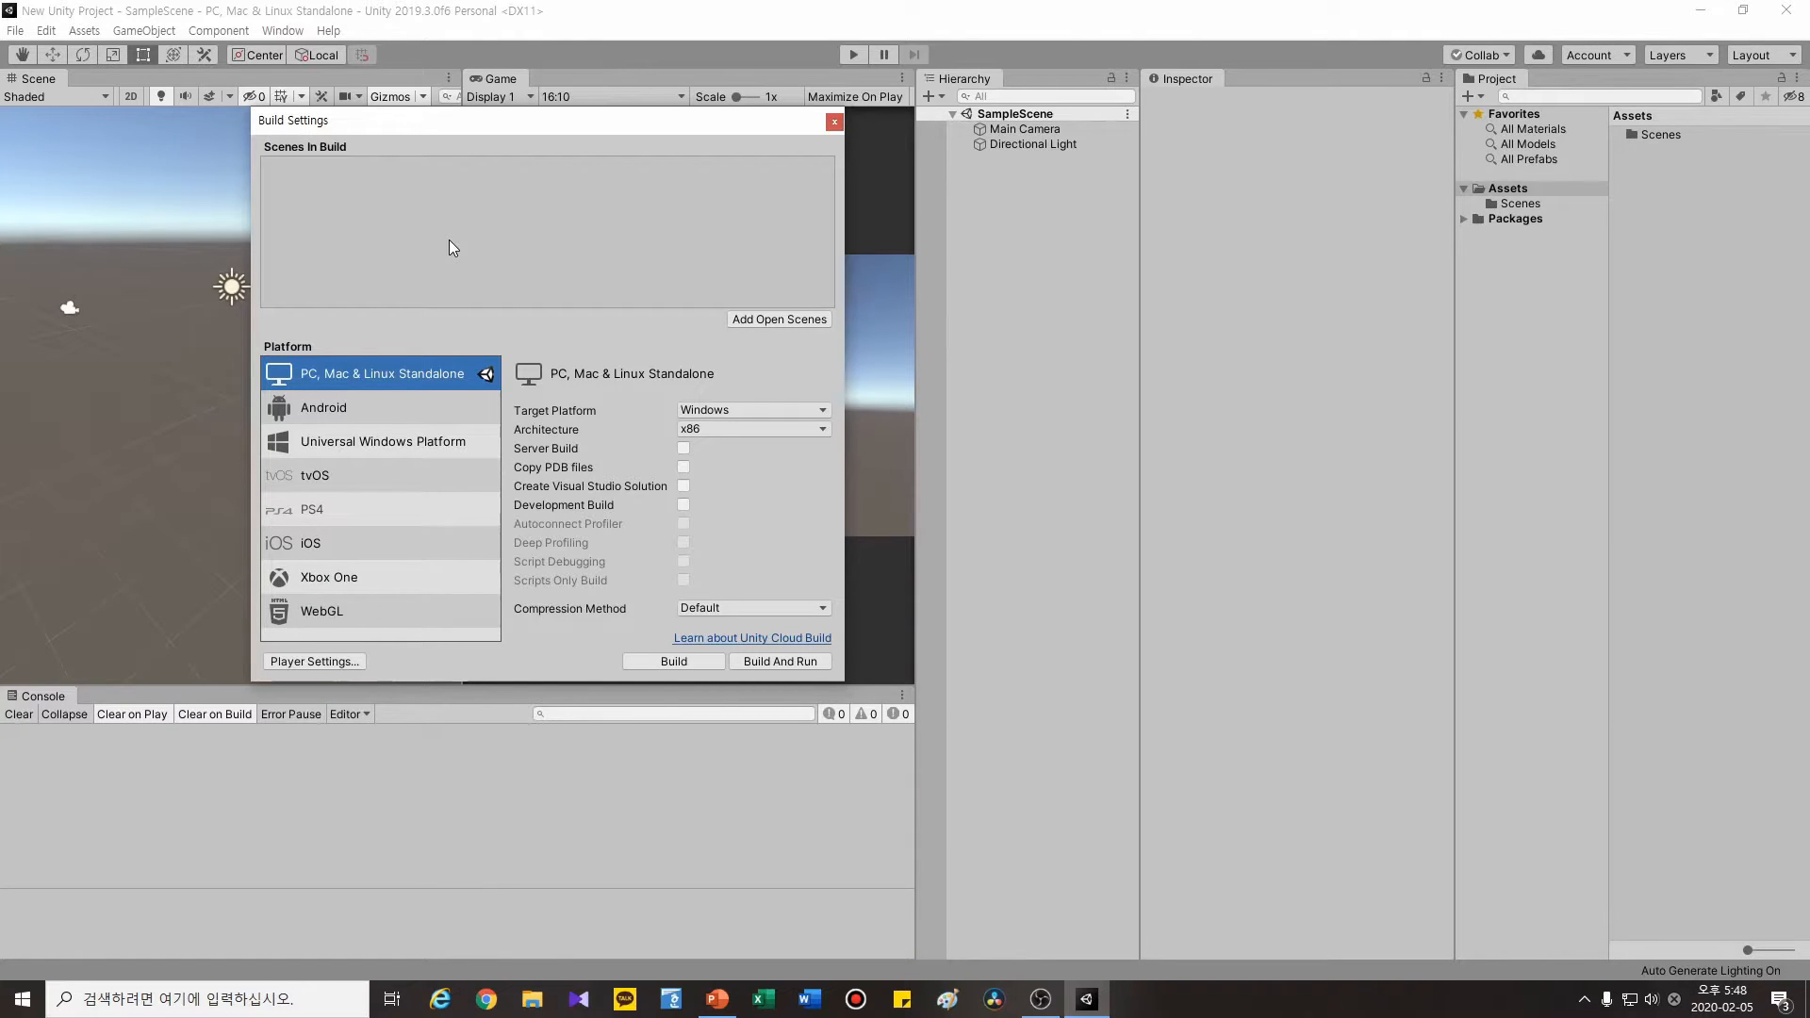
pyautogui.click(834, 123)
# - Look through the Graphics, Physics and Audio pages of the Project Settings, and close the window
pyautogui.click(46, 30)
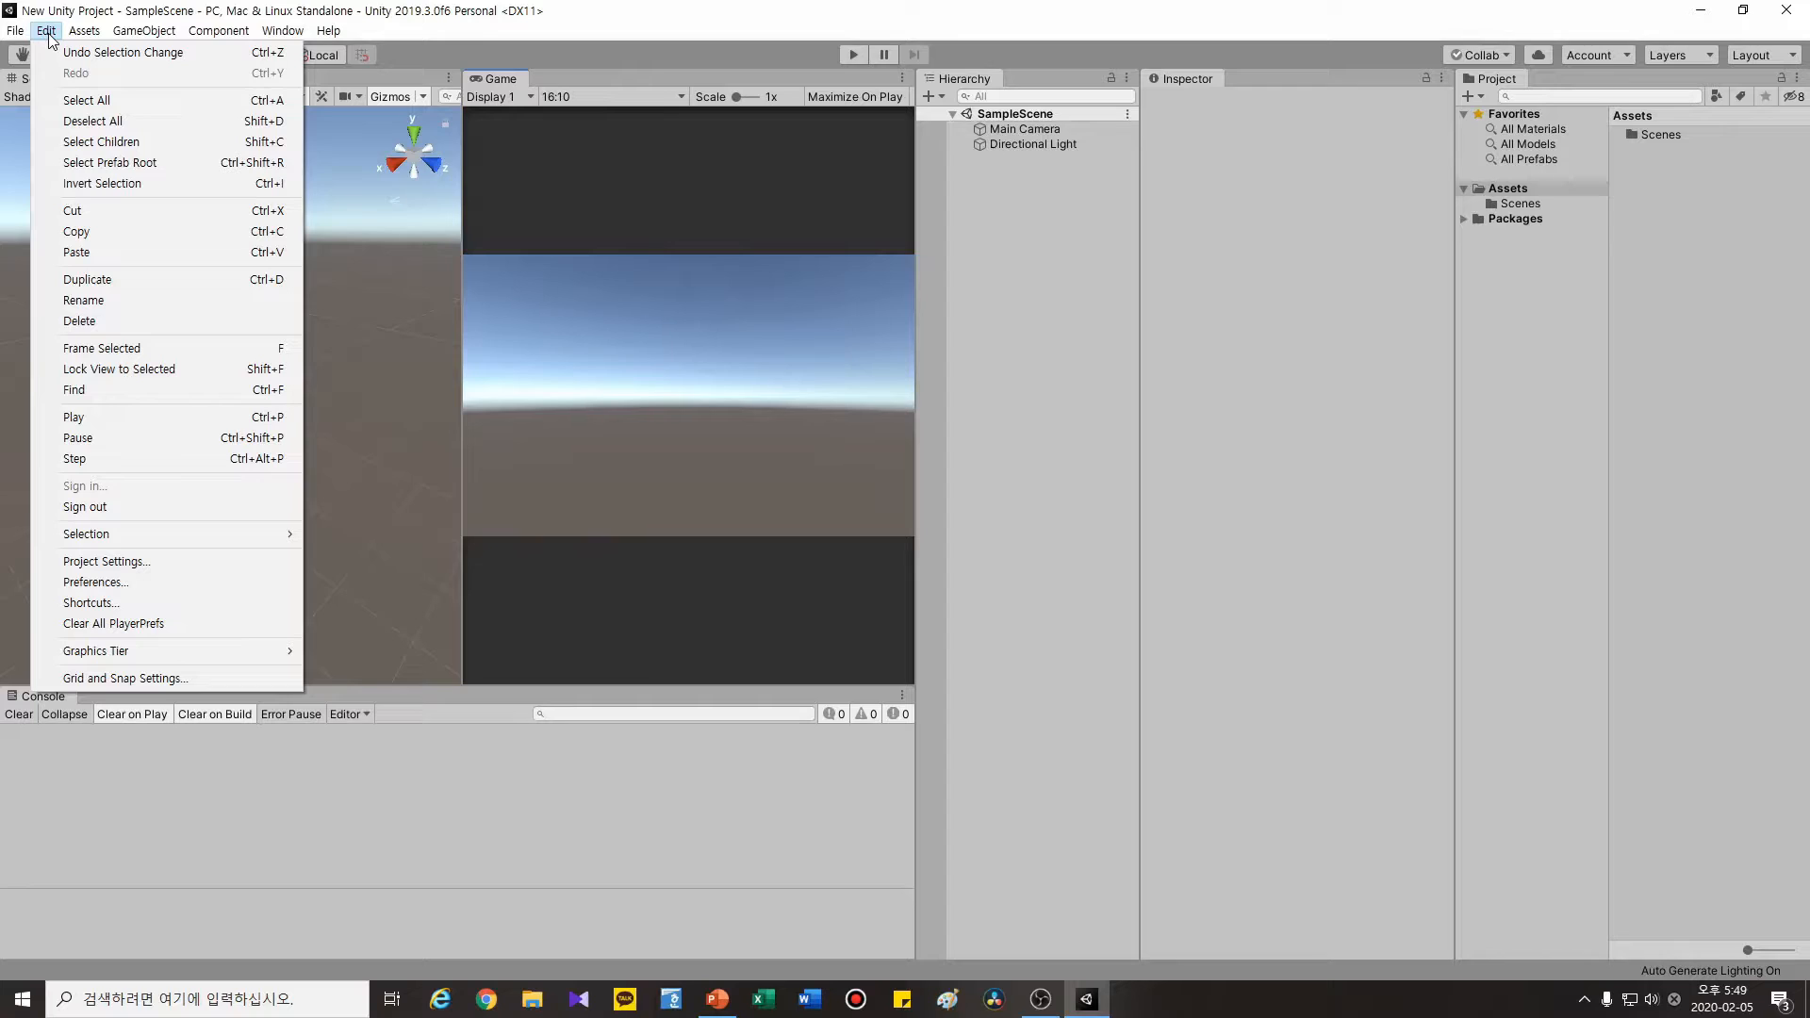
pyautogui.click(111, 562)
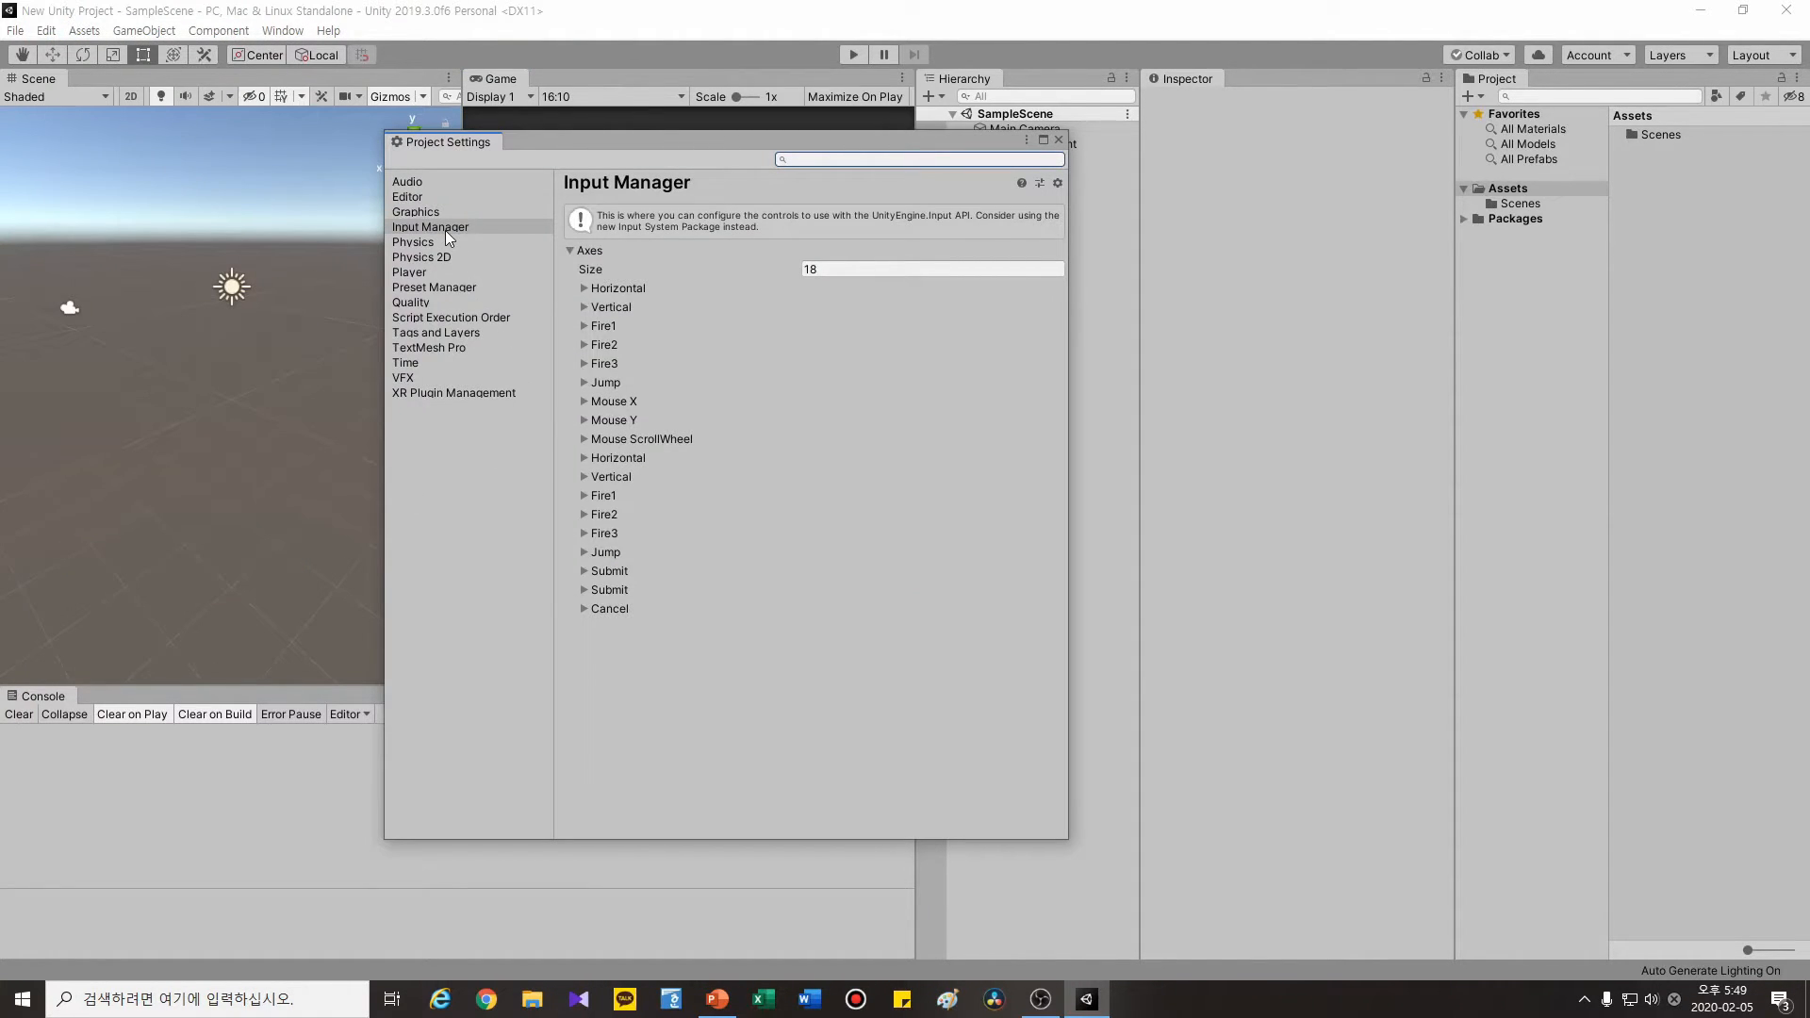
pyautogui.click(423, 213)
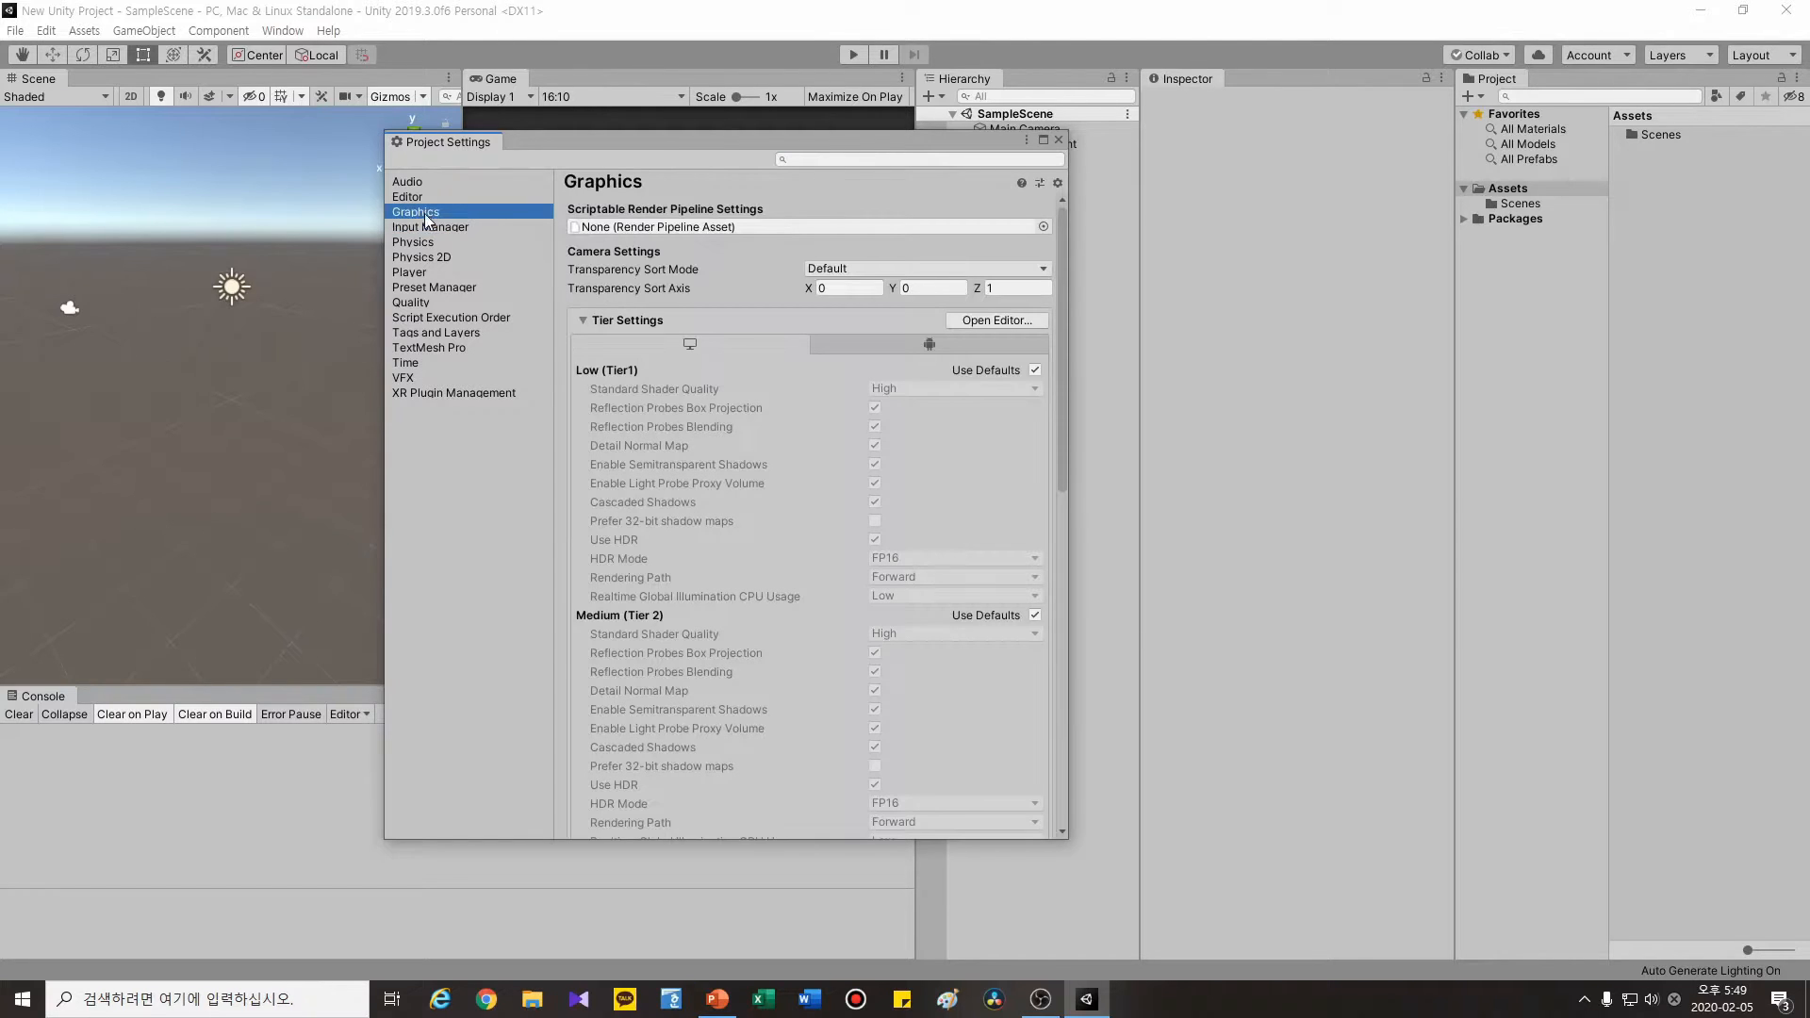
pyautogui.click(428, 244)
pyautogui.click(424, 184)
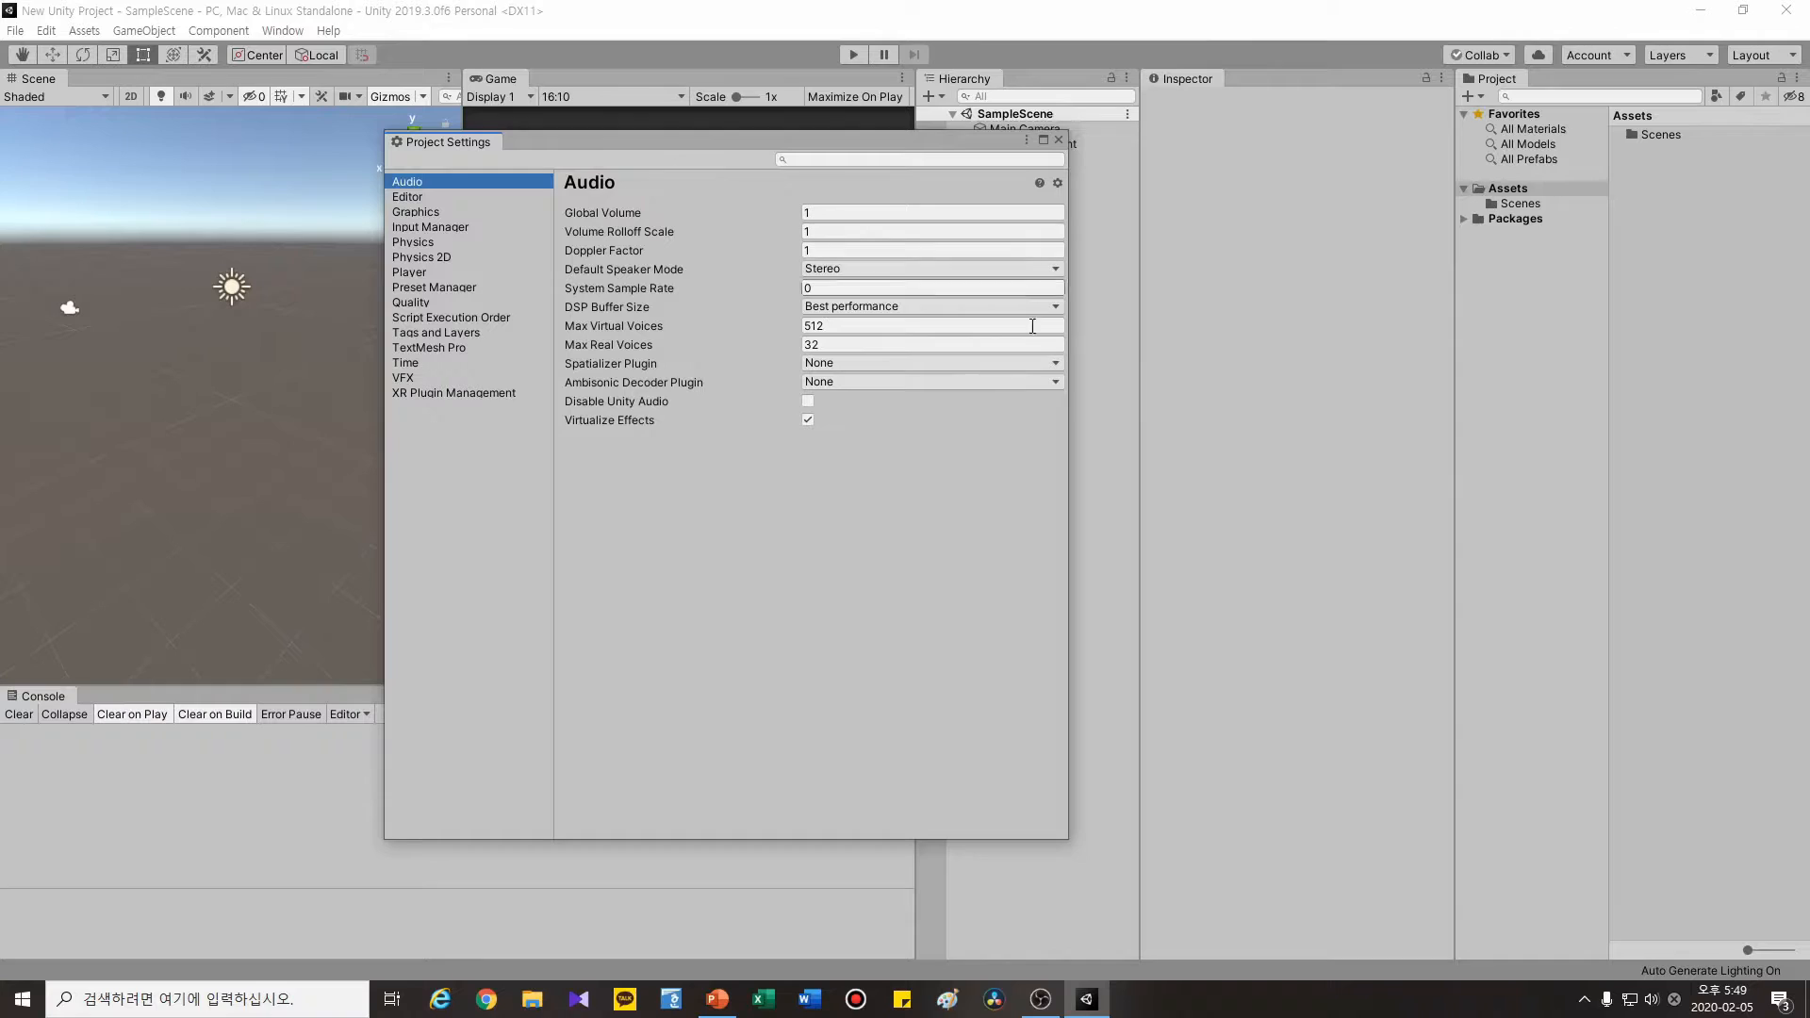
pyautogui.click(1059, 141)
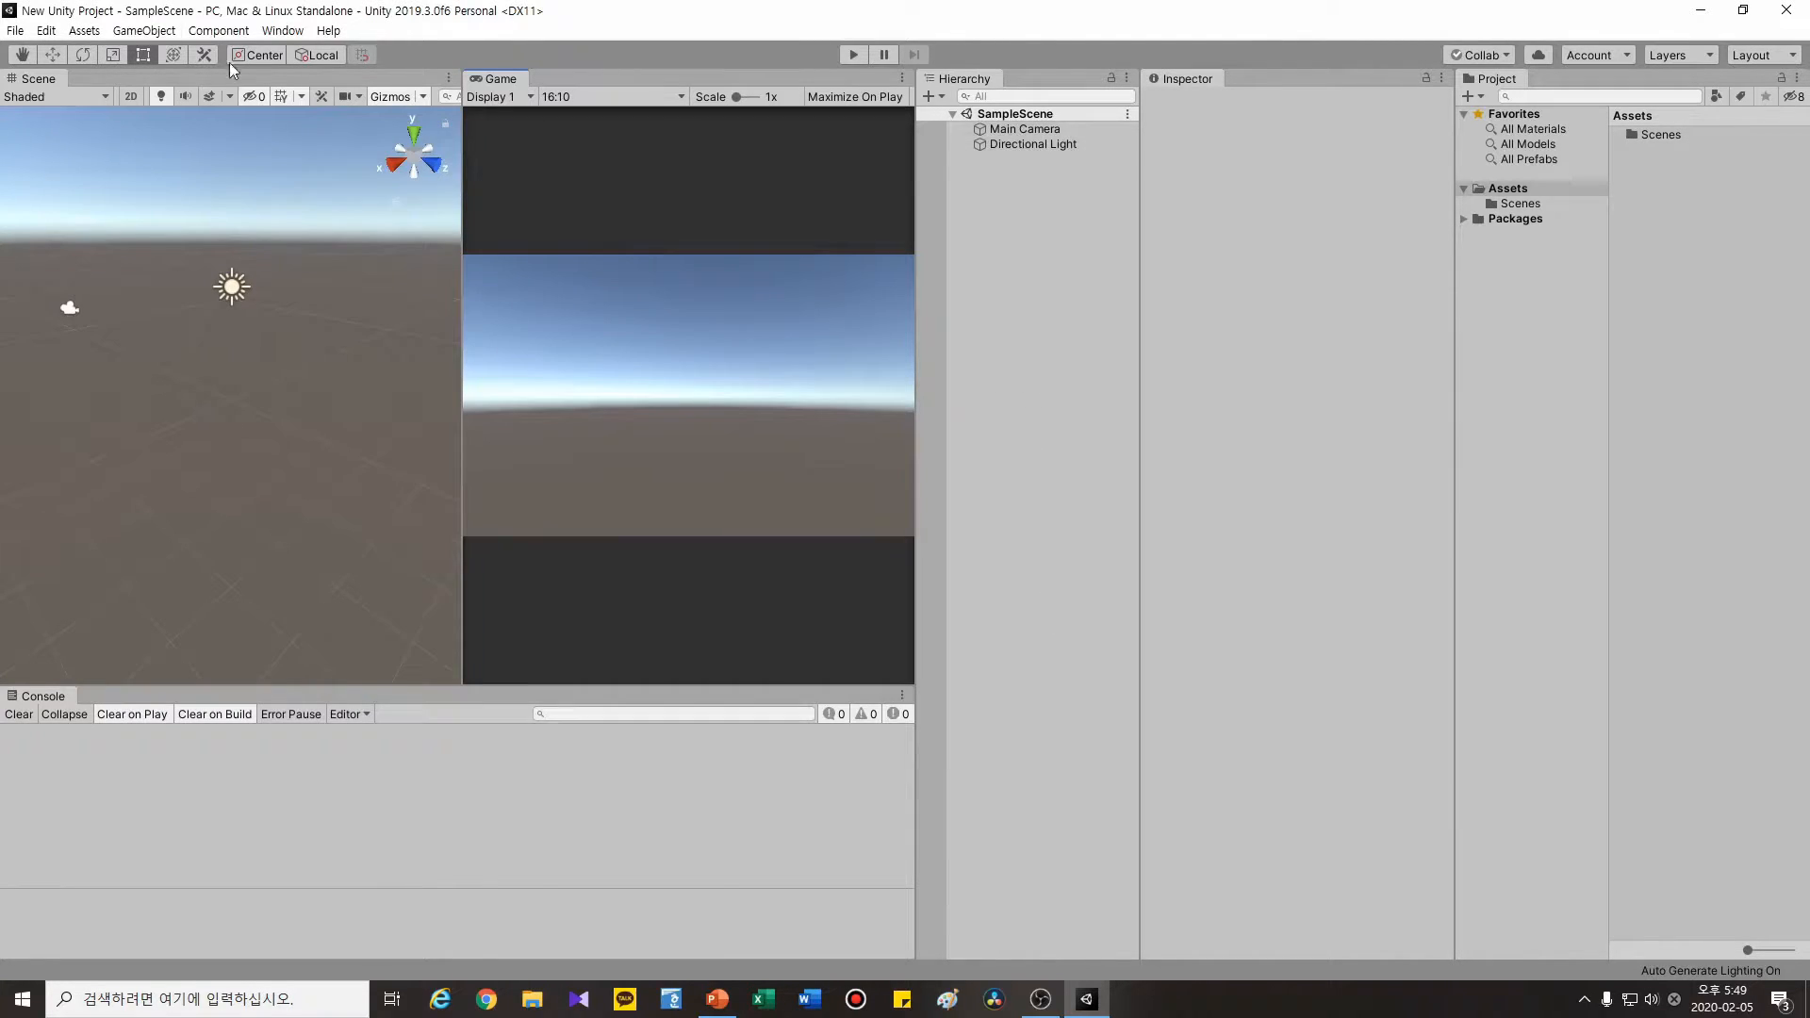
pyautogui.click(95, 36)
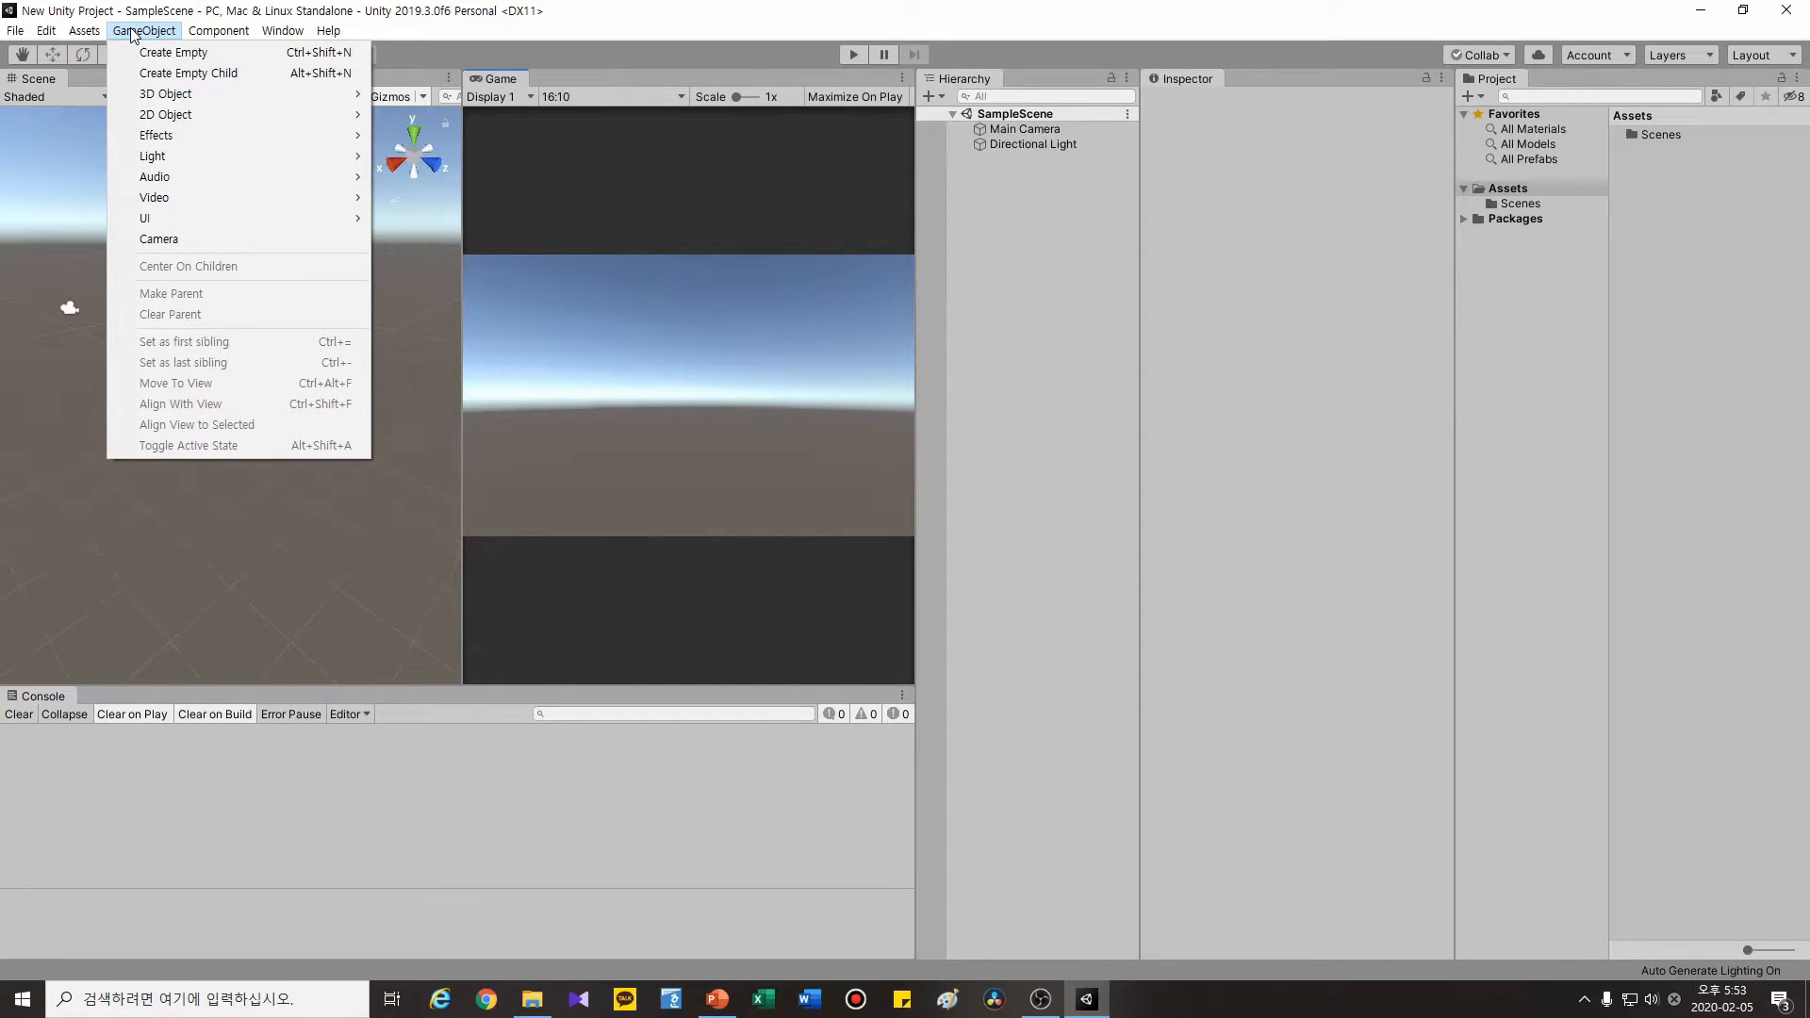
pyautogui.moveTo(204, 39)
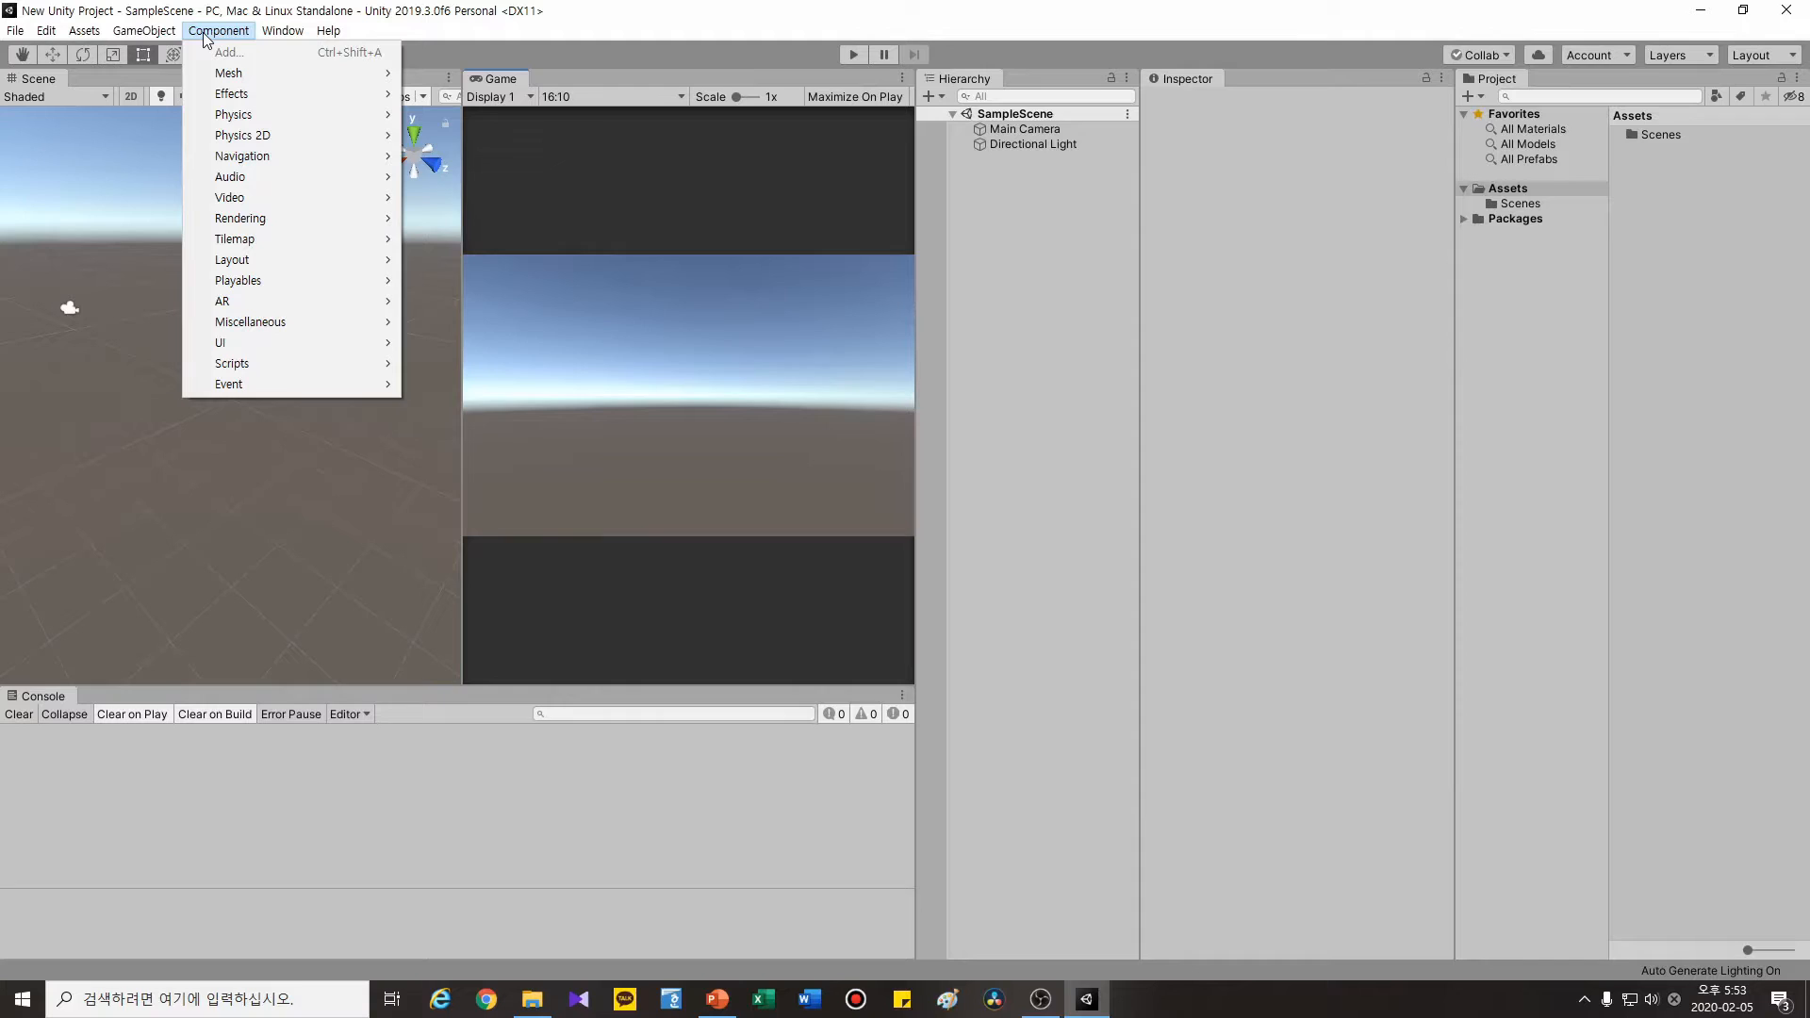
pyautogui.moveTo(287, 37)
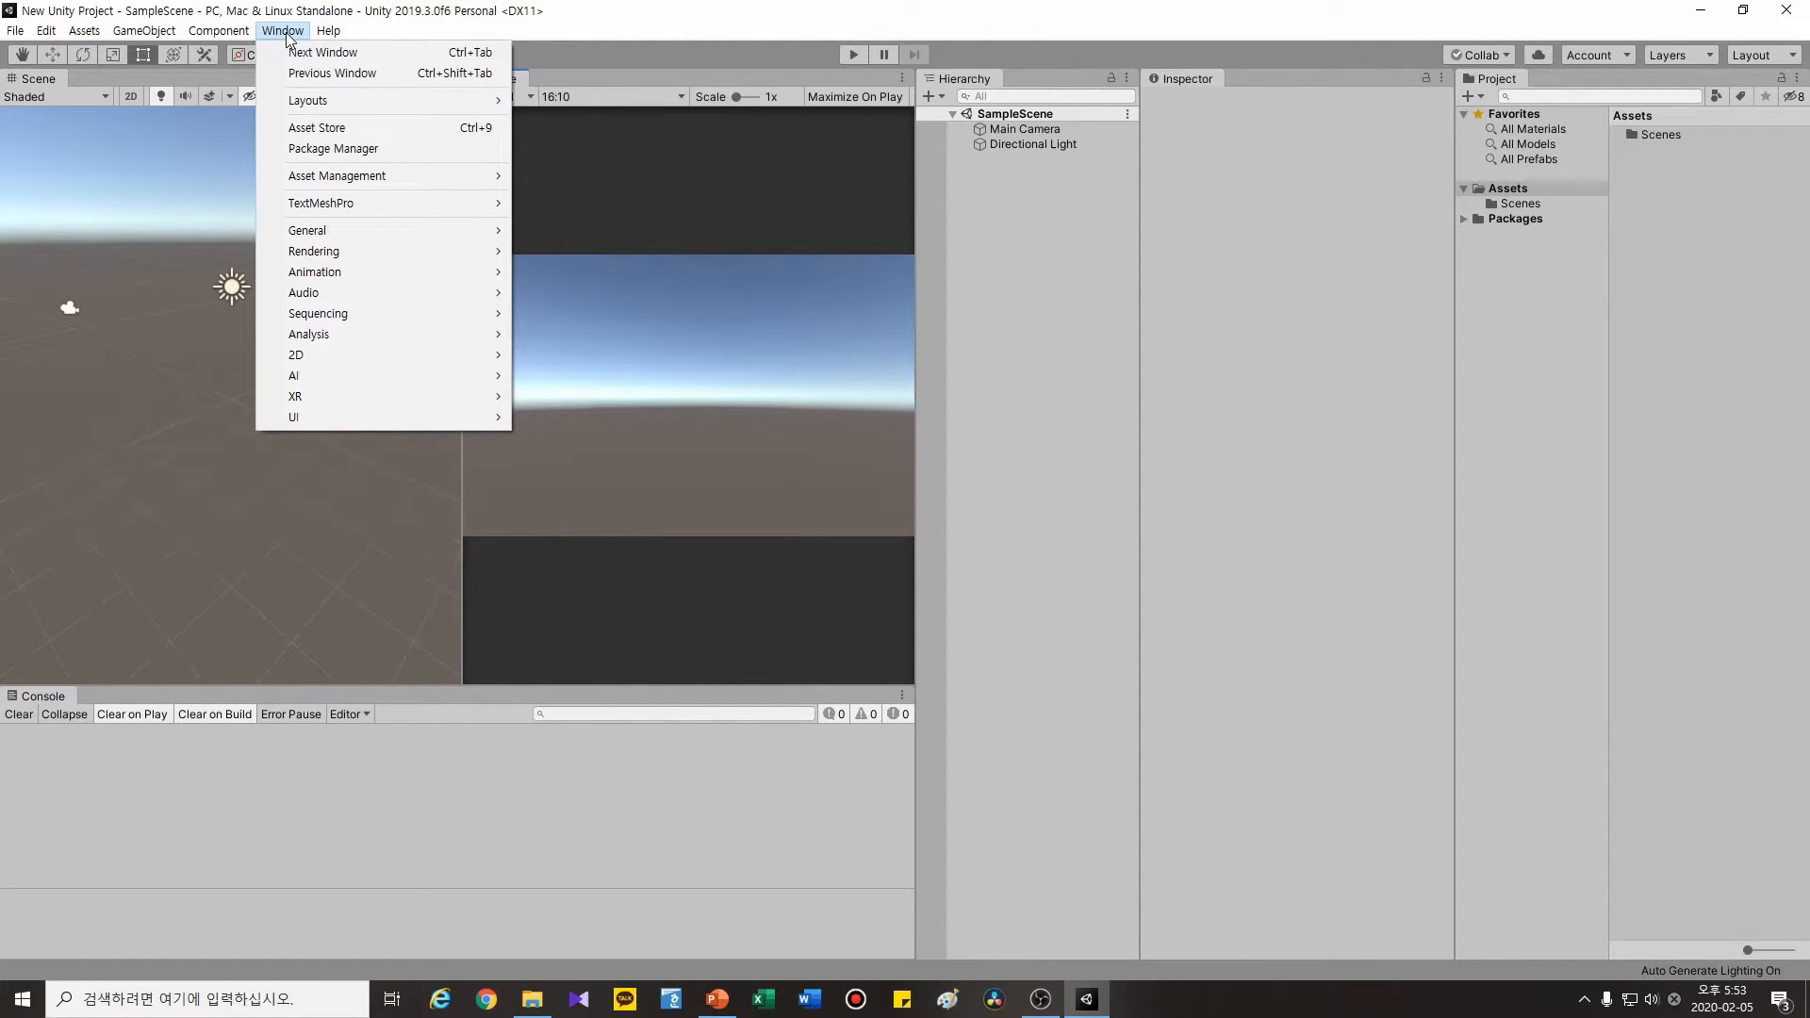
pyautogui.click(287, 34)
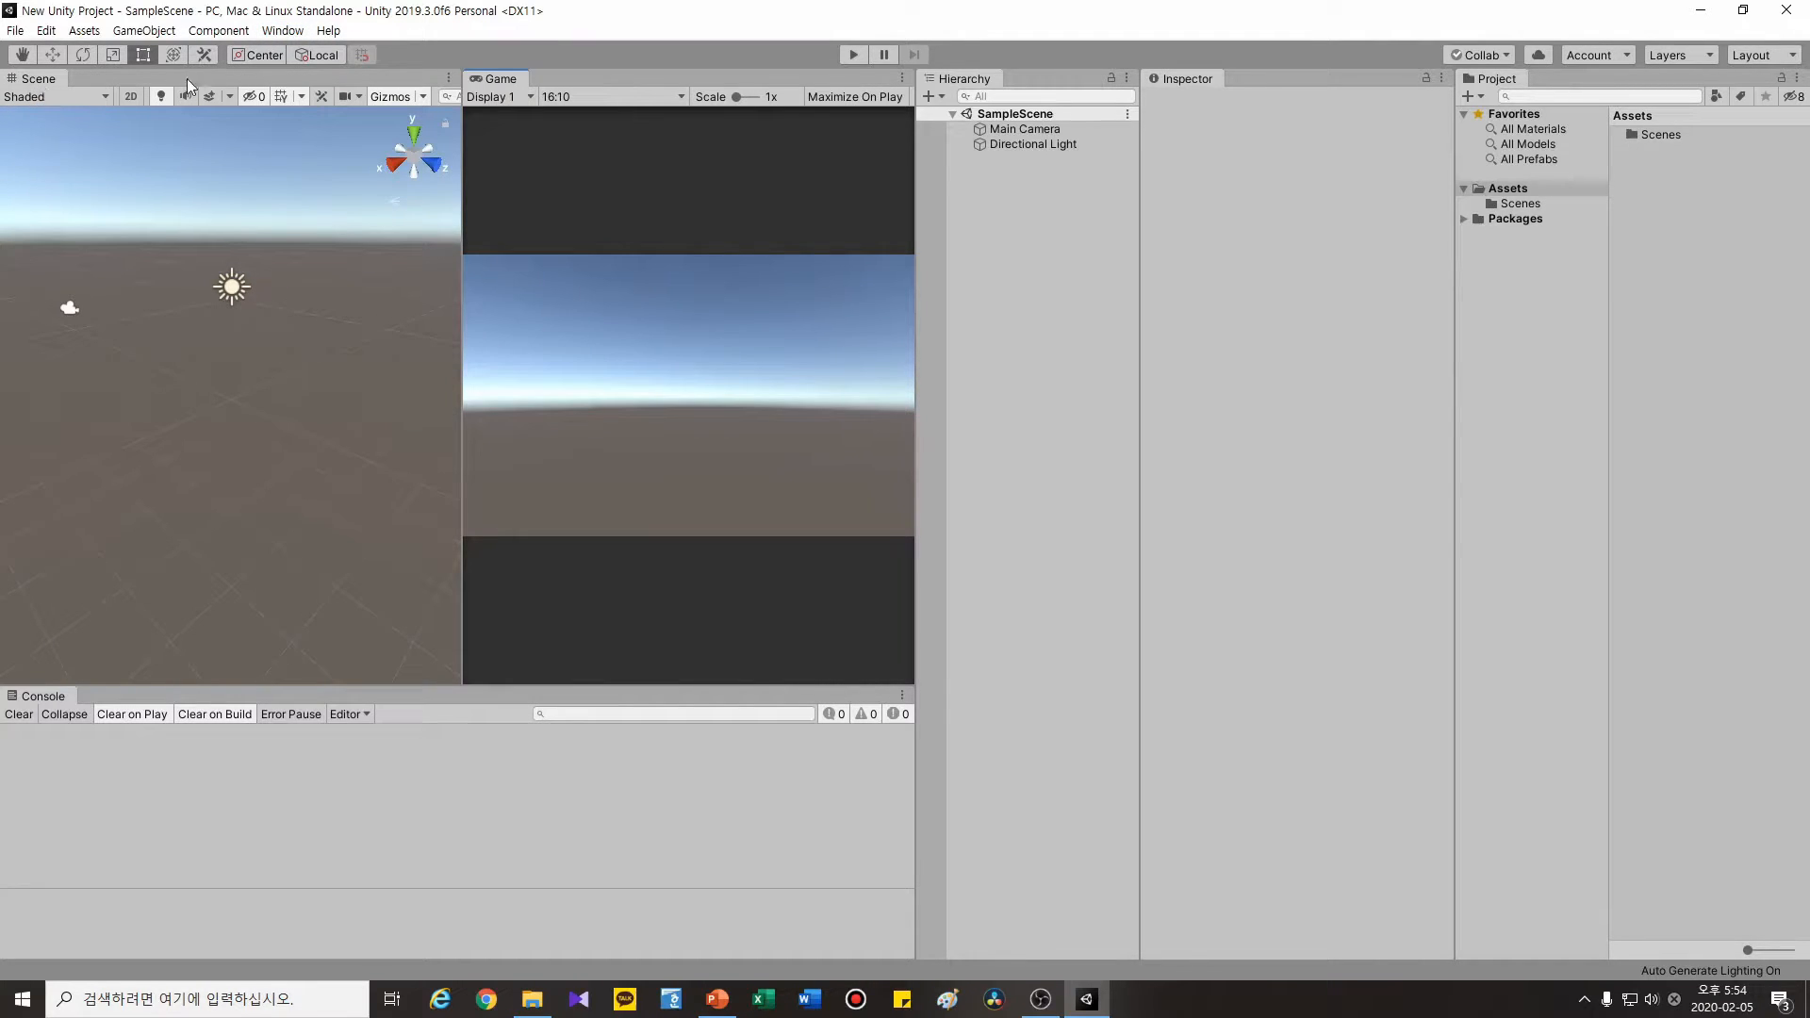
# - Open the Sprite Packer window, move it over the Game view to look at it, and close it
pyautogui.click(283, 30)
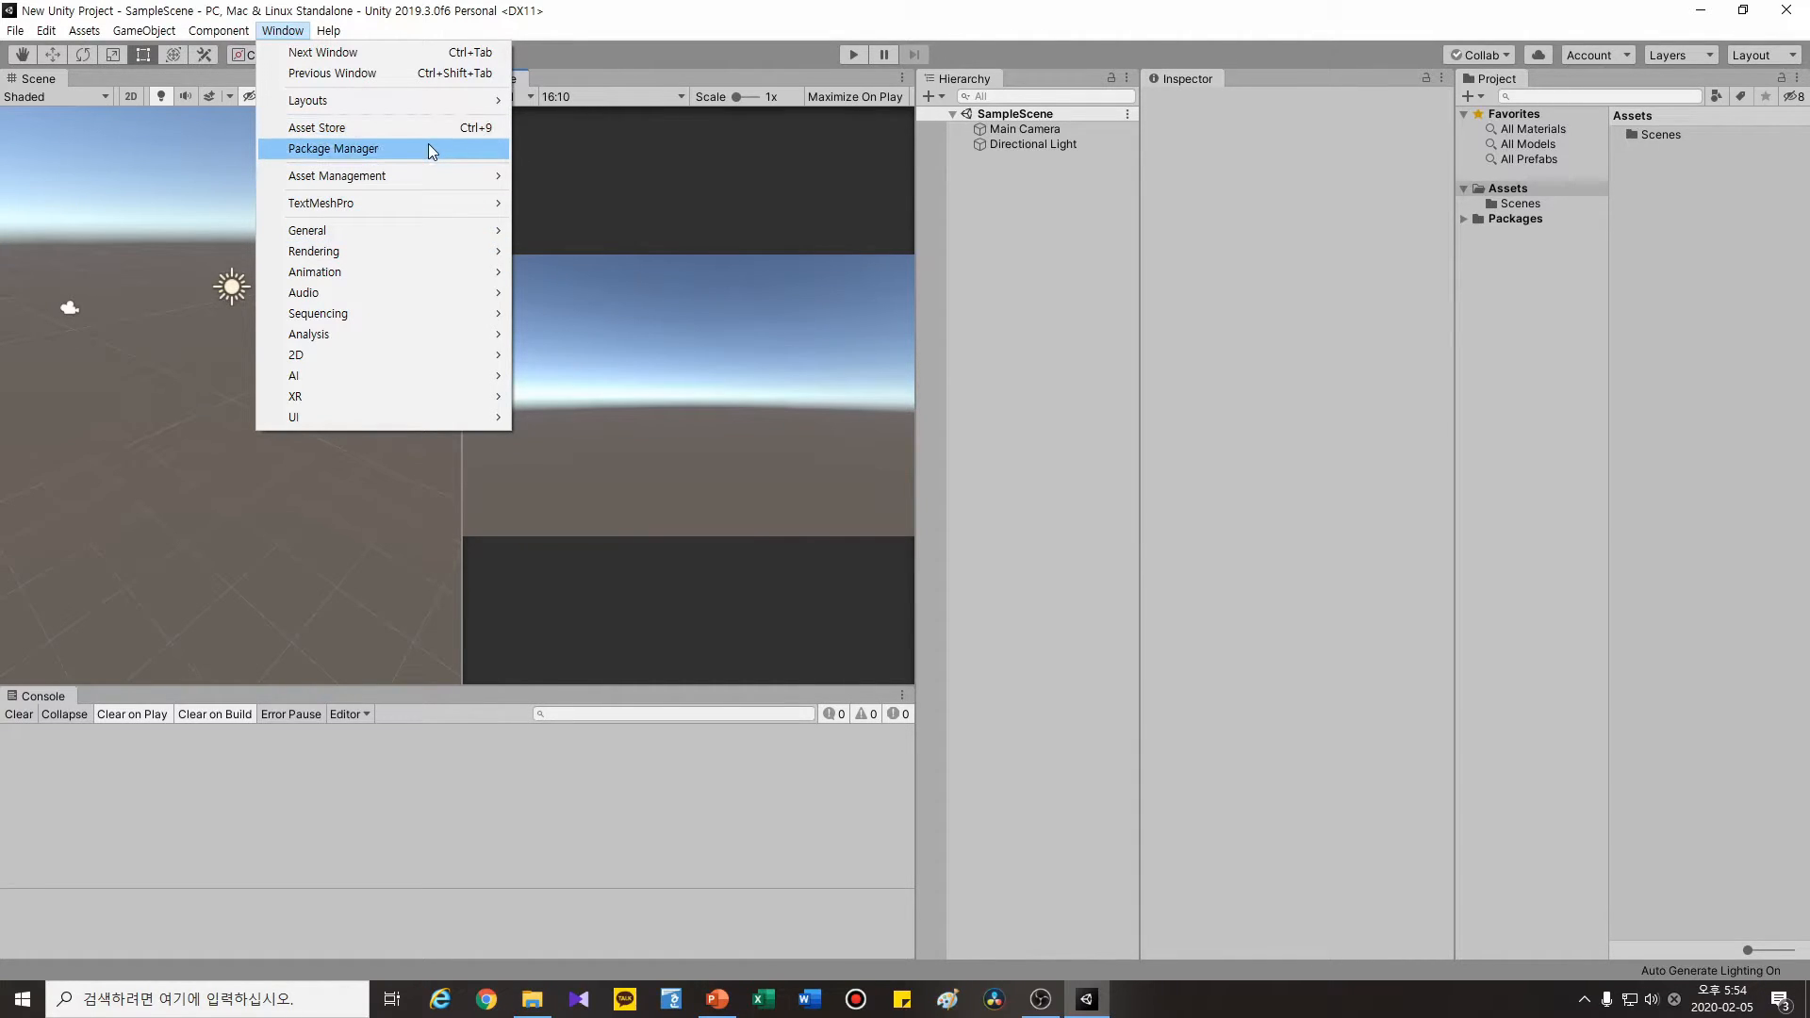
pyautogui.moveTo(419, 242)
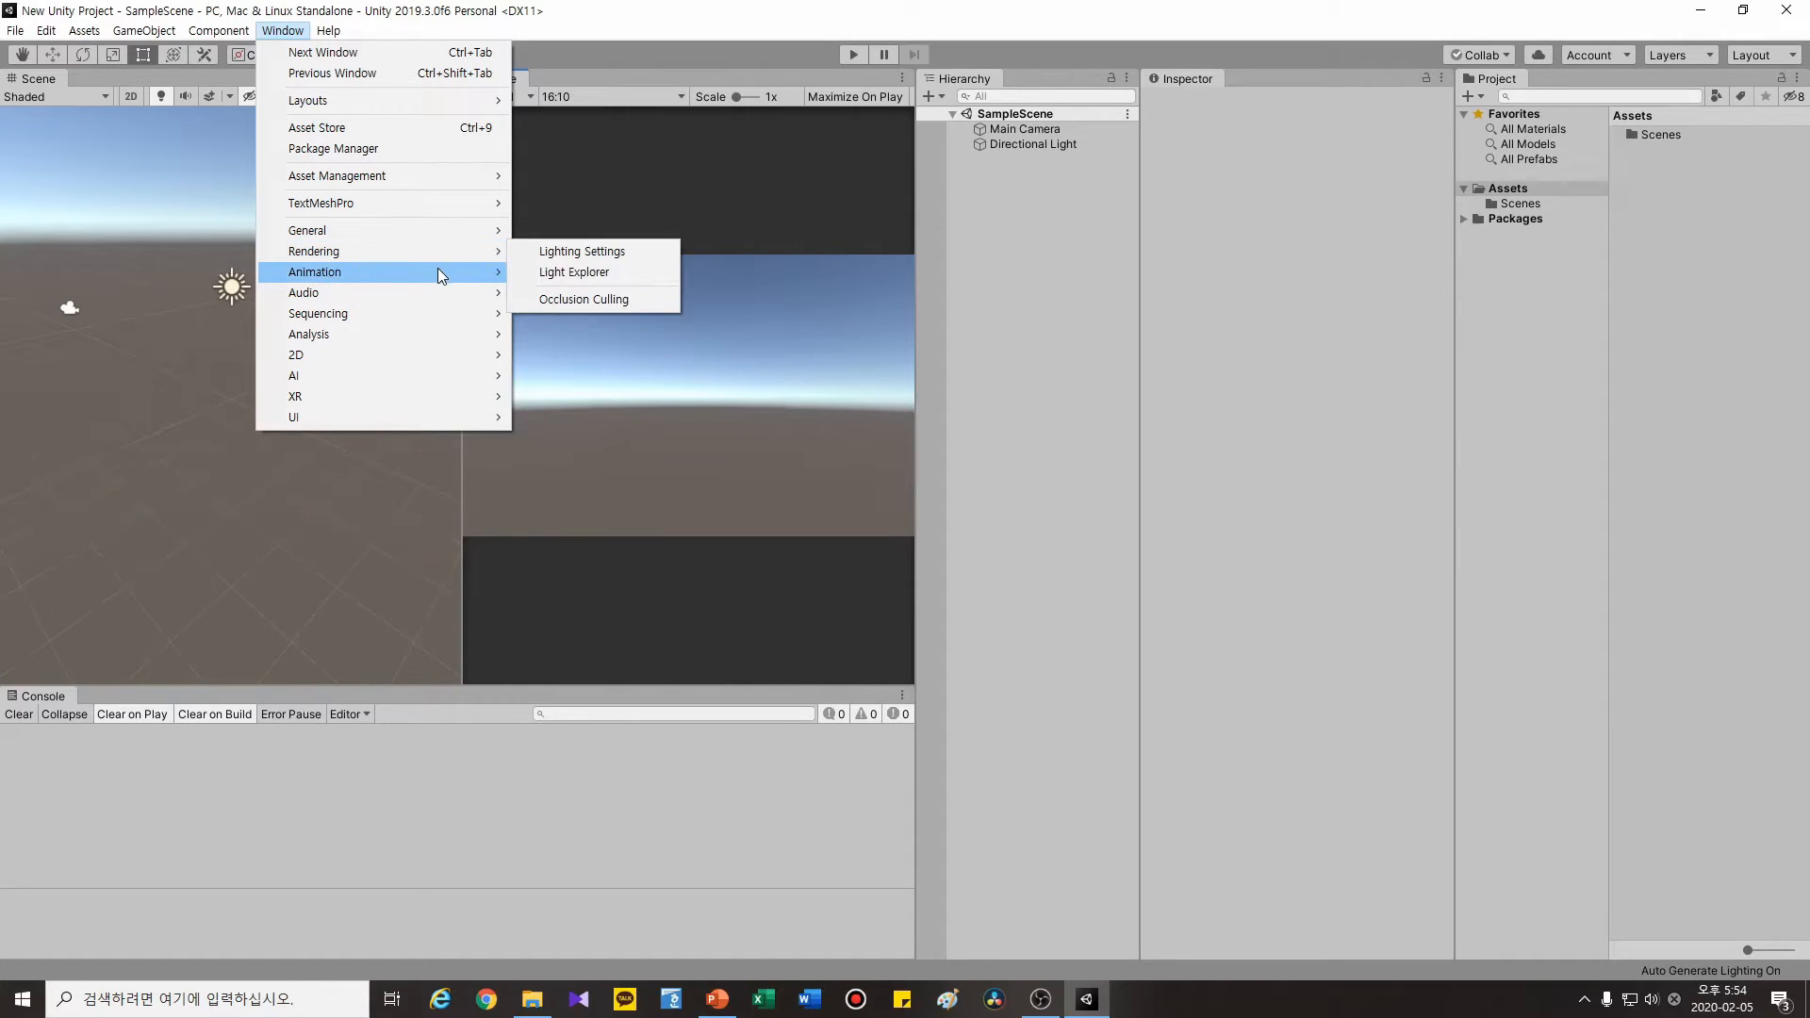
pyautogui.moveTo(440, 315)
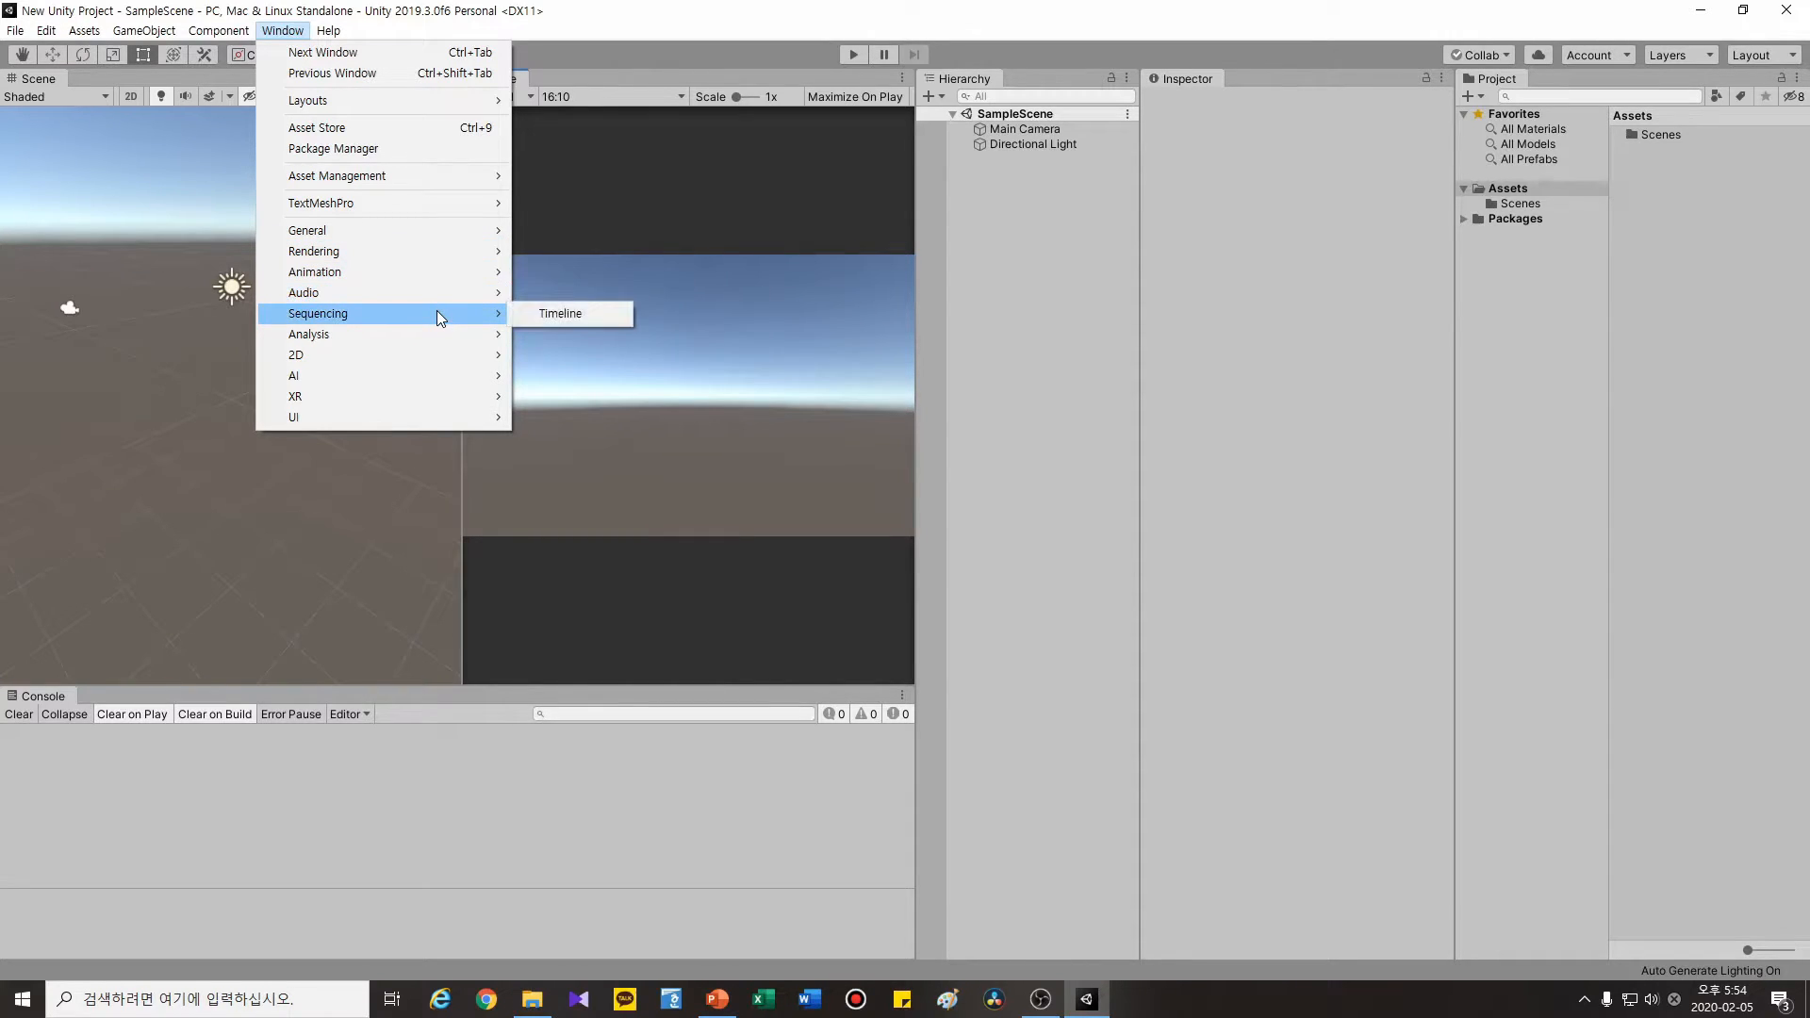
pyautogui.moveTo(433, 359)
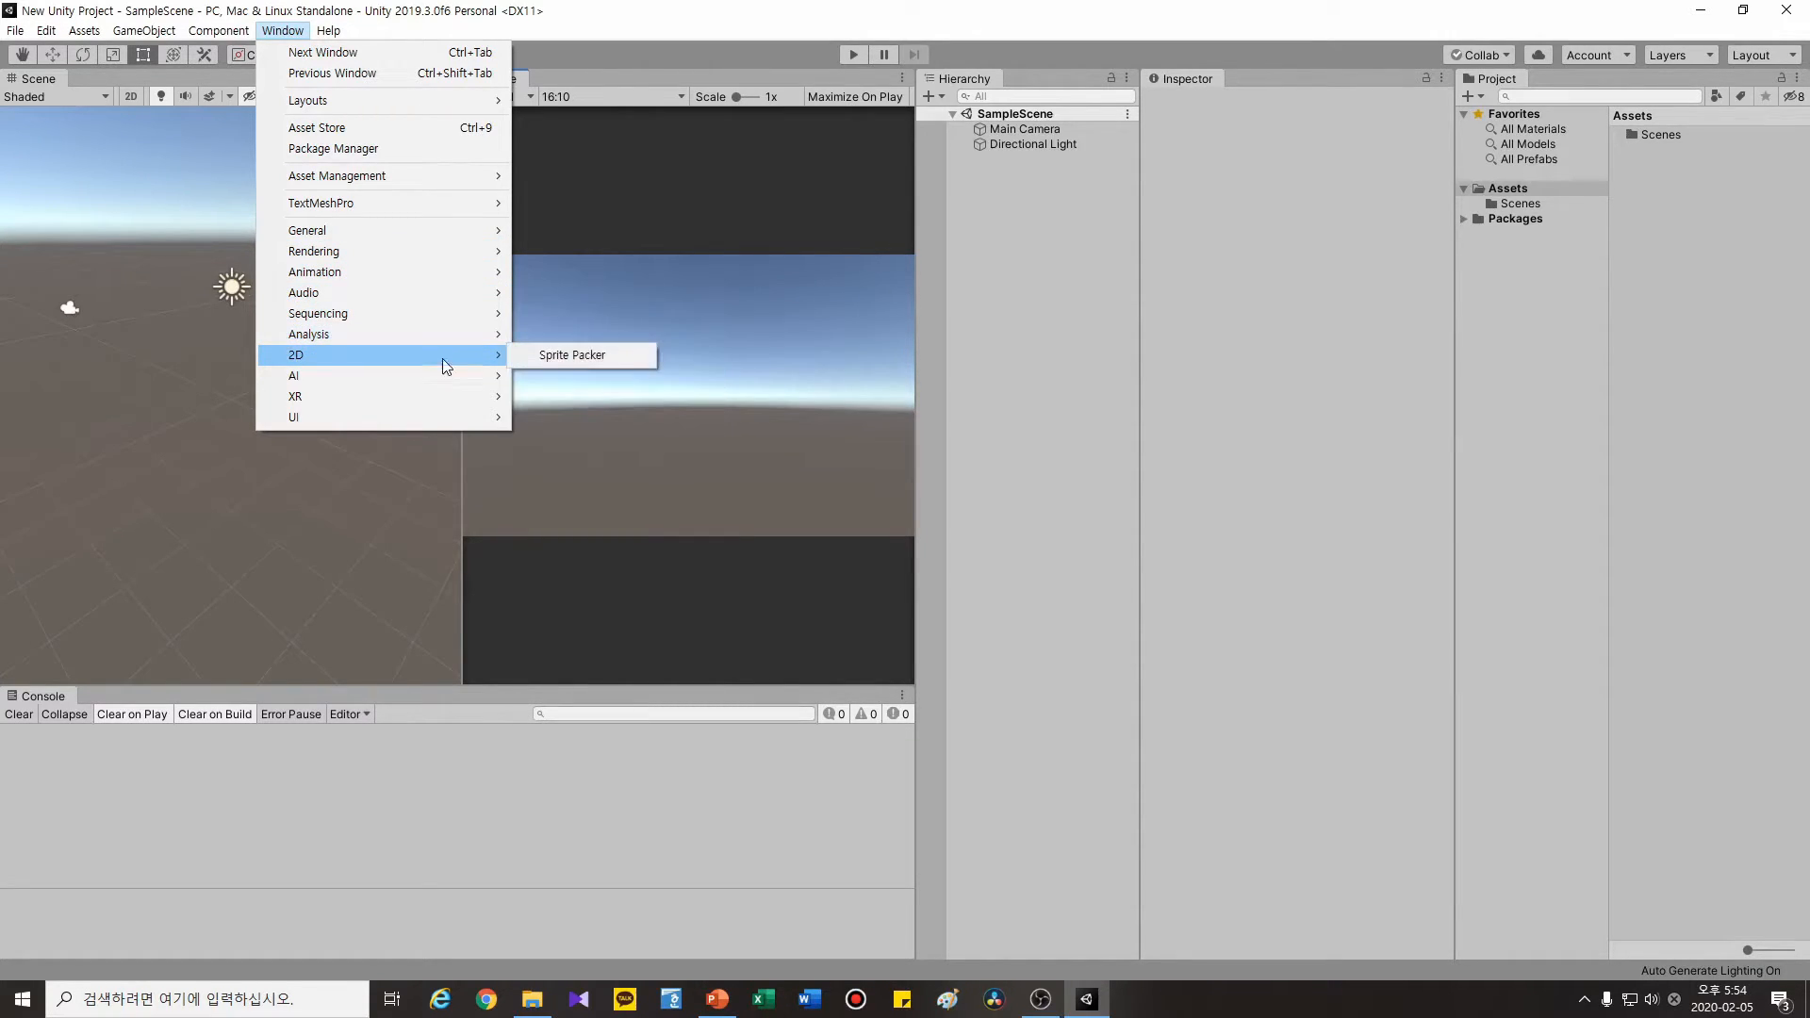
pyautogui.click(596, 358)
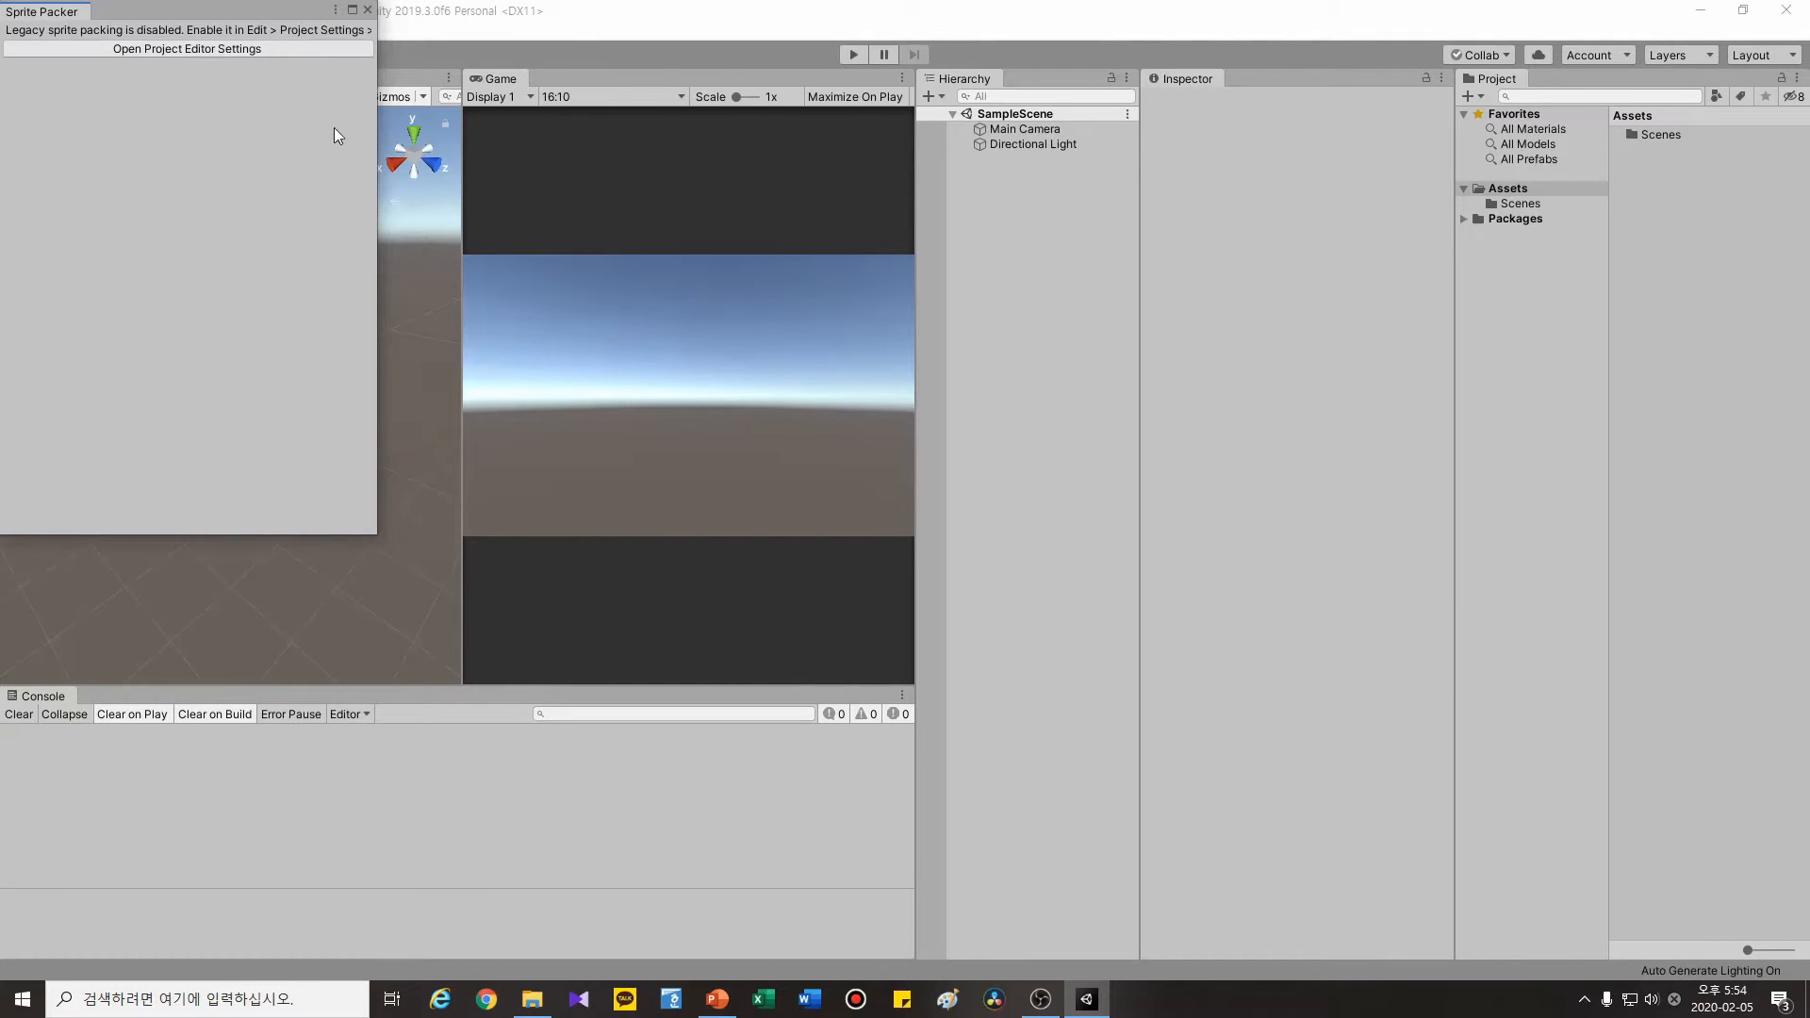
pyautogui.moveTo(279, 10); pyautogui.dragTo(750, 236)
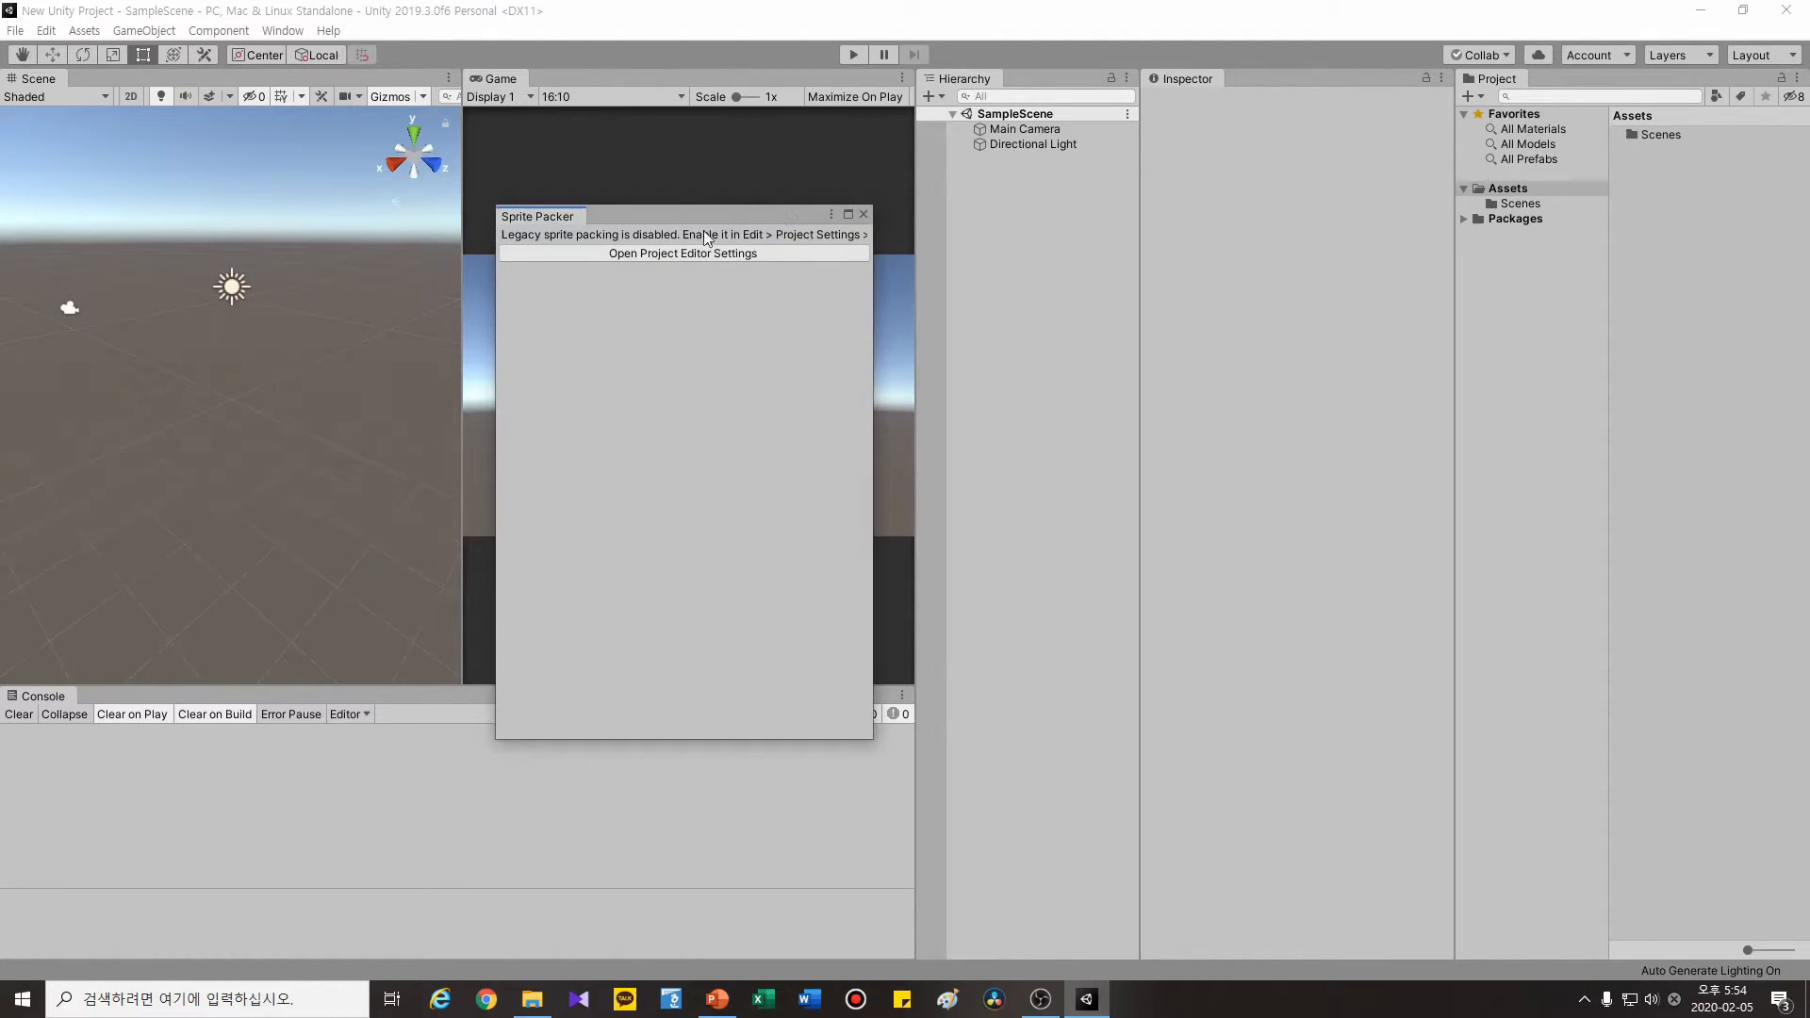
pyautogui.click(862, 215)
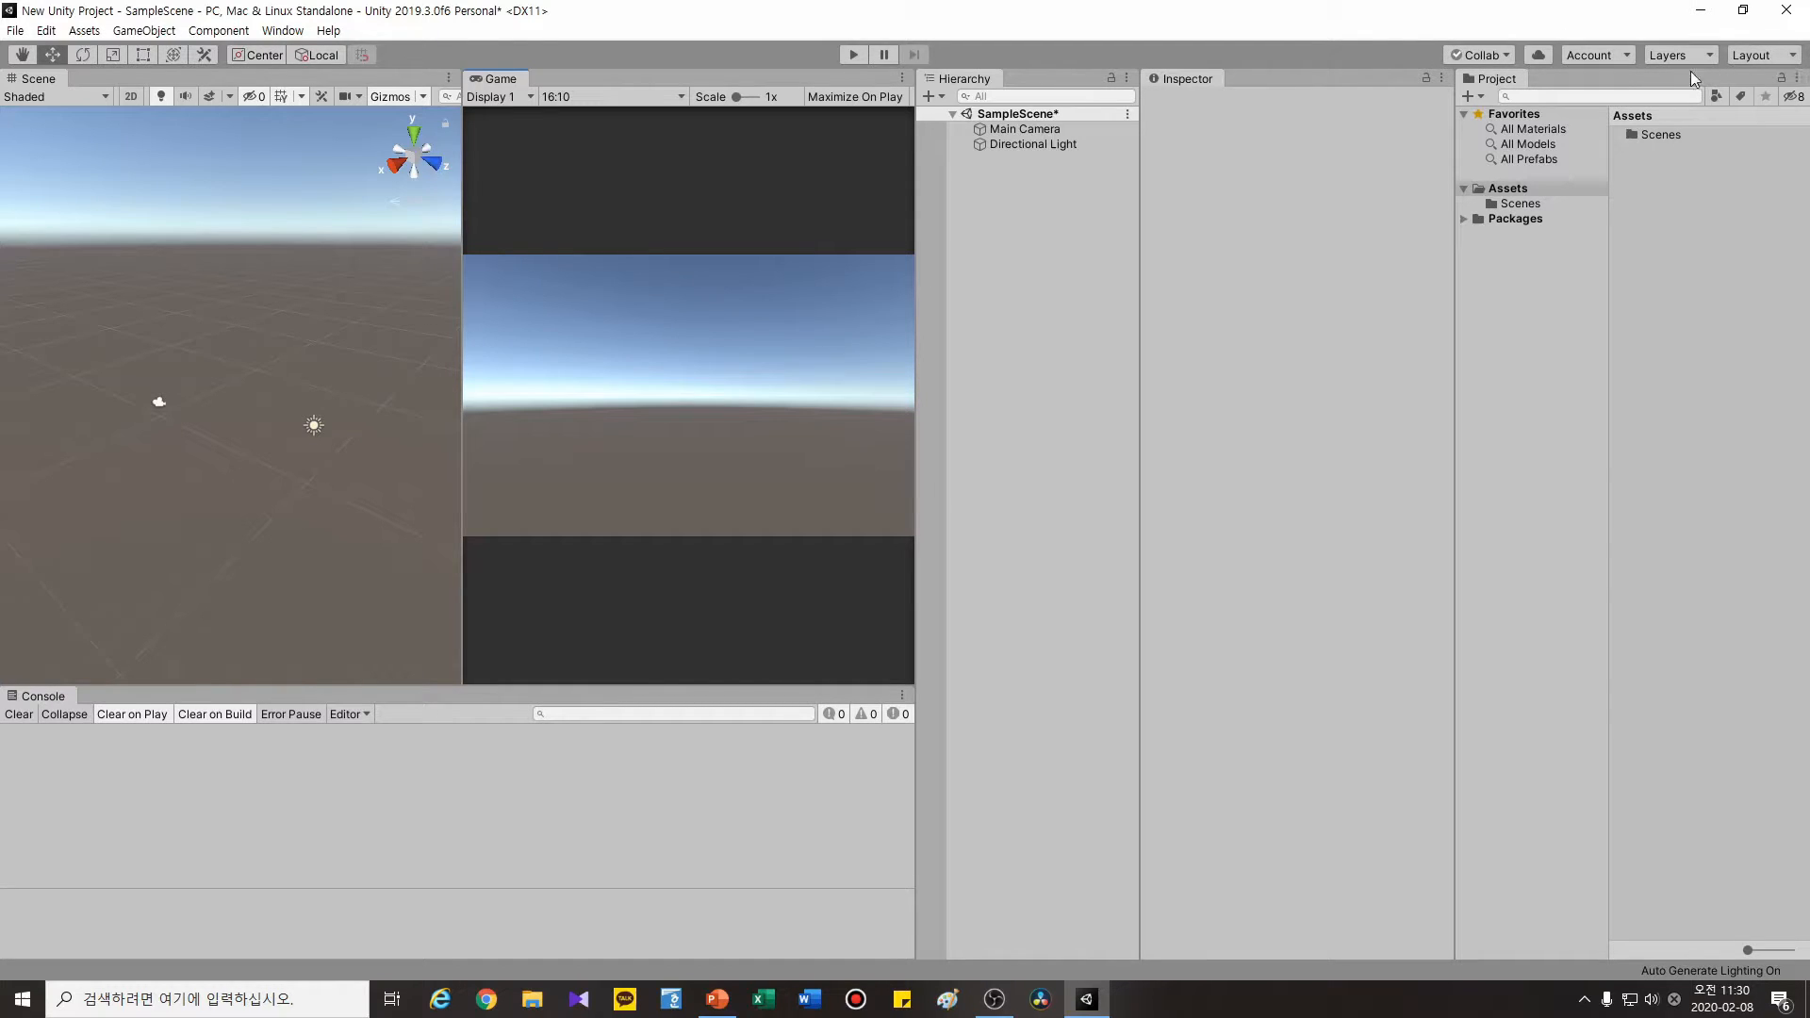
# - Switch to the PowerPoint presentation and review the Unity Editor GUI slide about the Toolbar
pyautogui.click(716, 998)
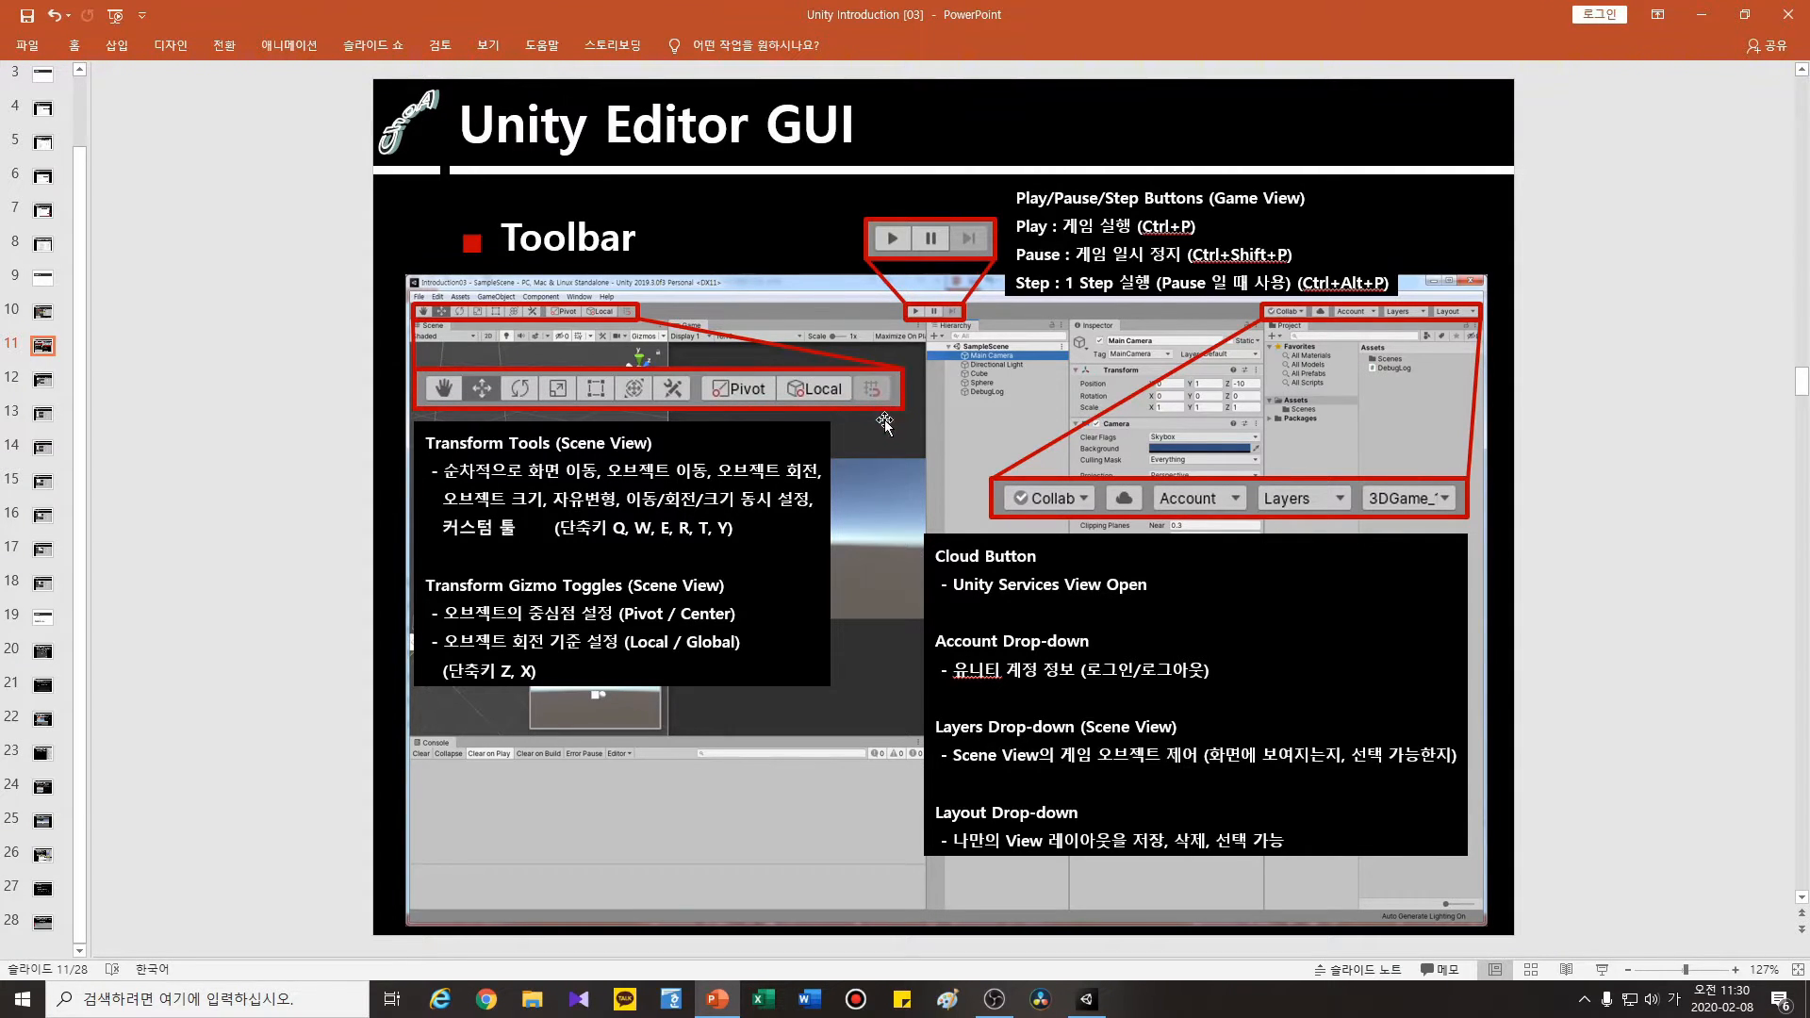
pyautogui.press('alt')
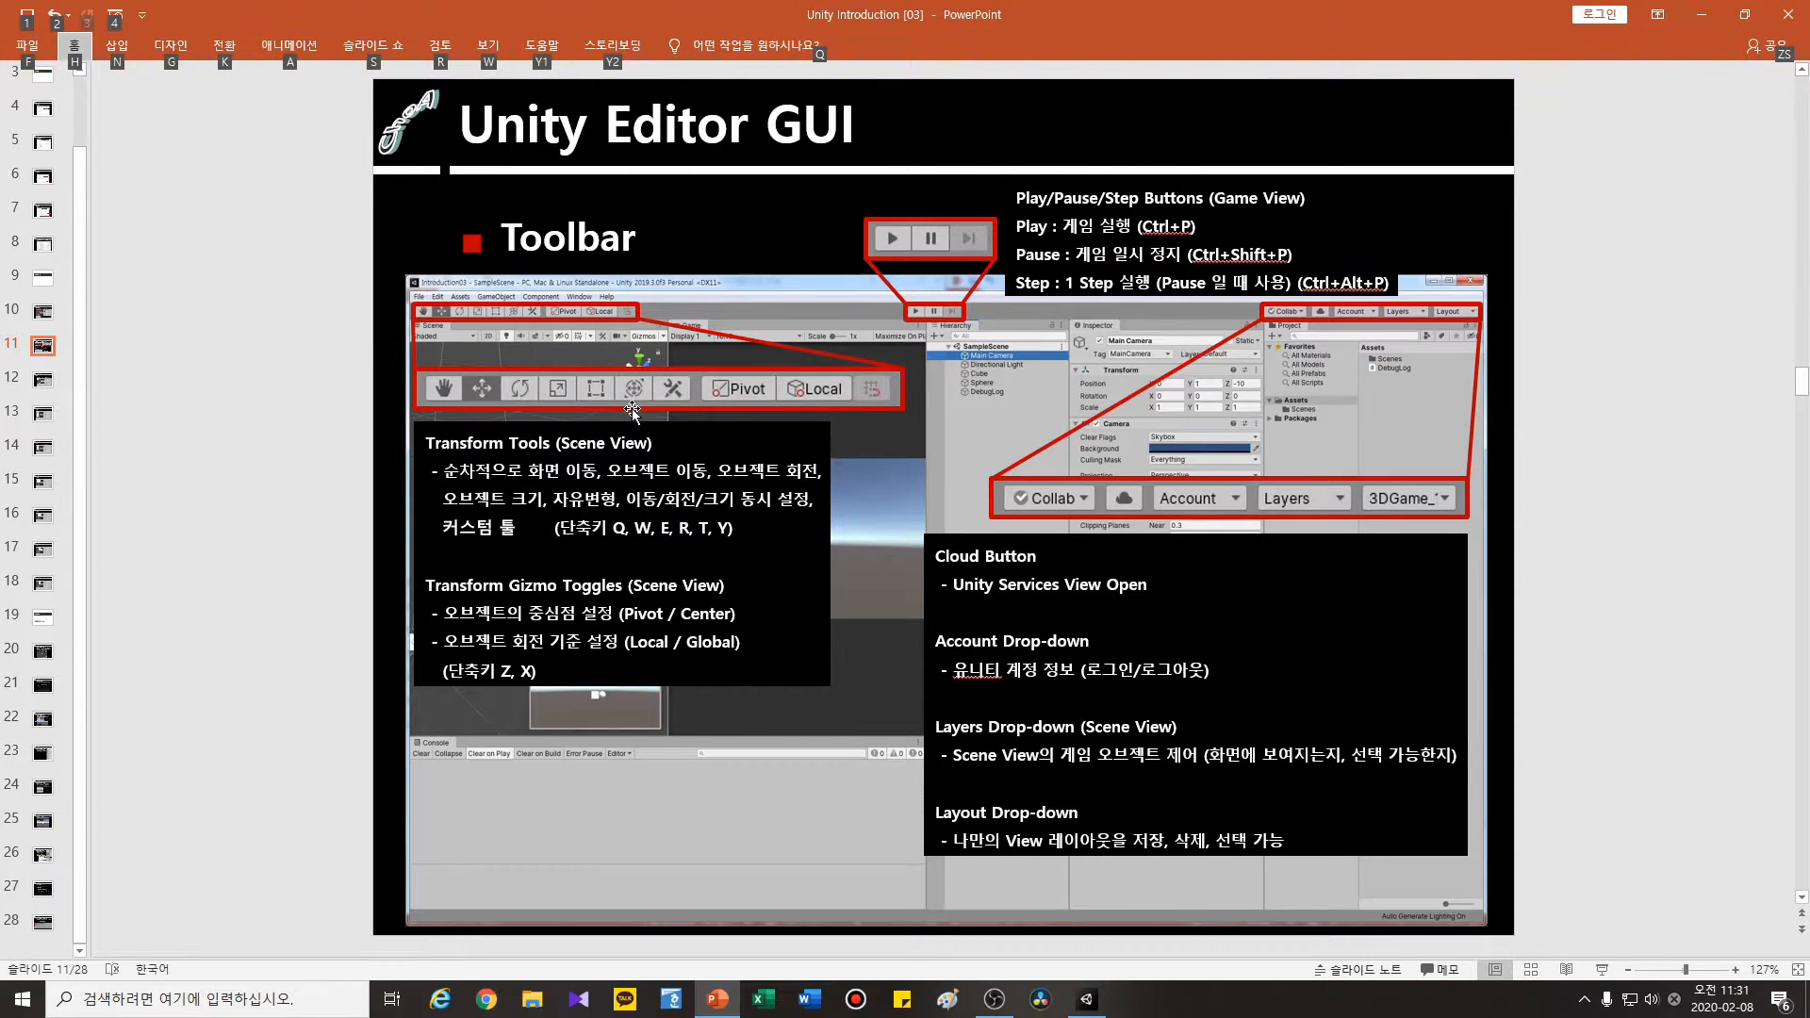
pyautogui.press('alt')
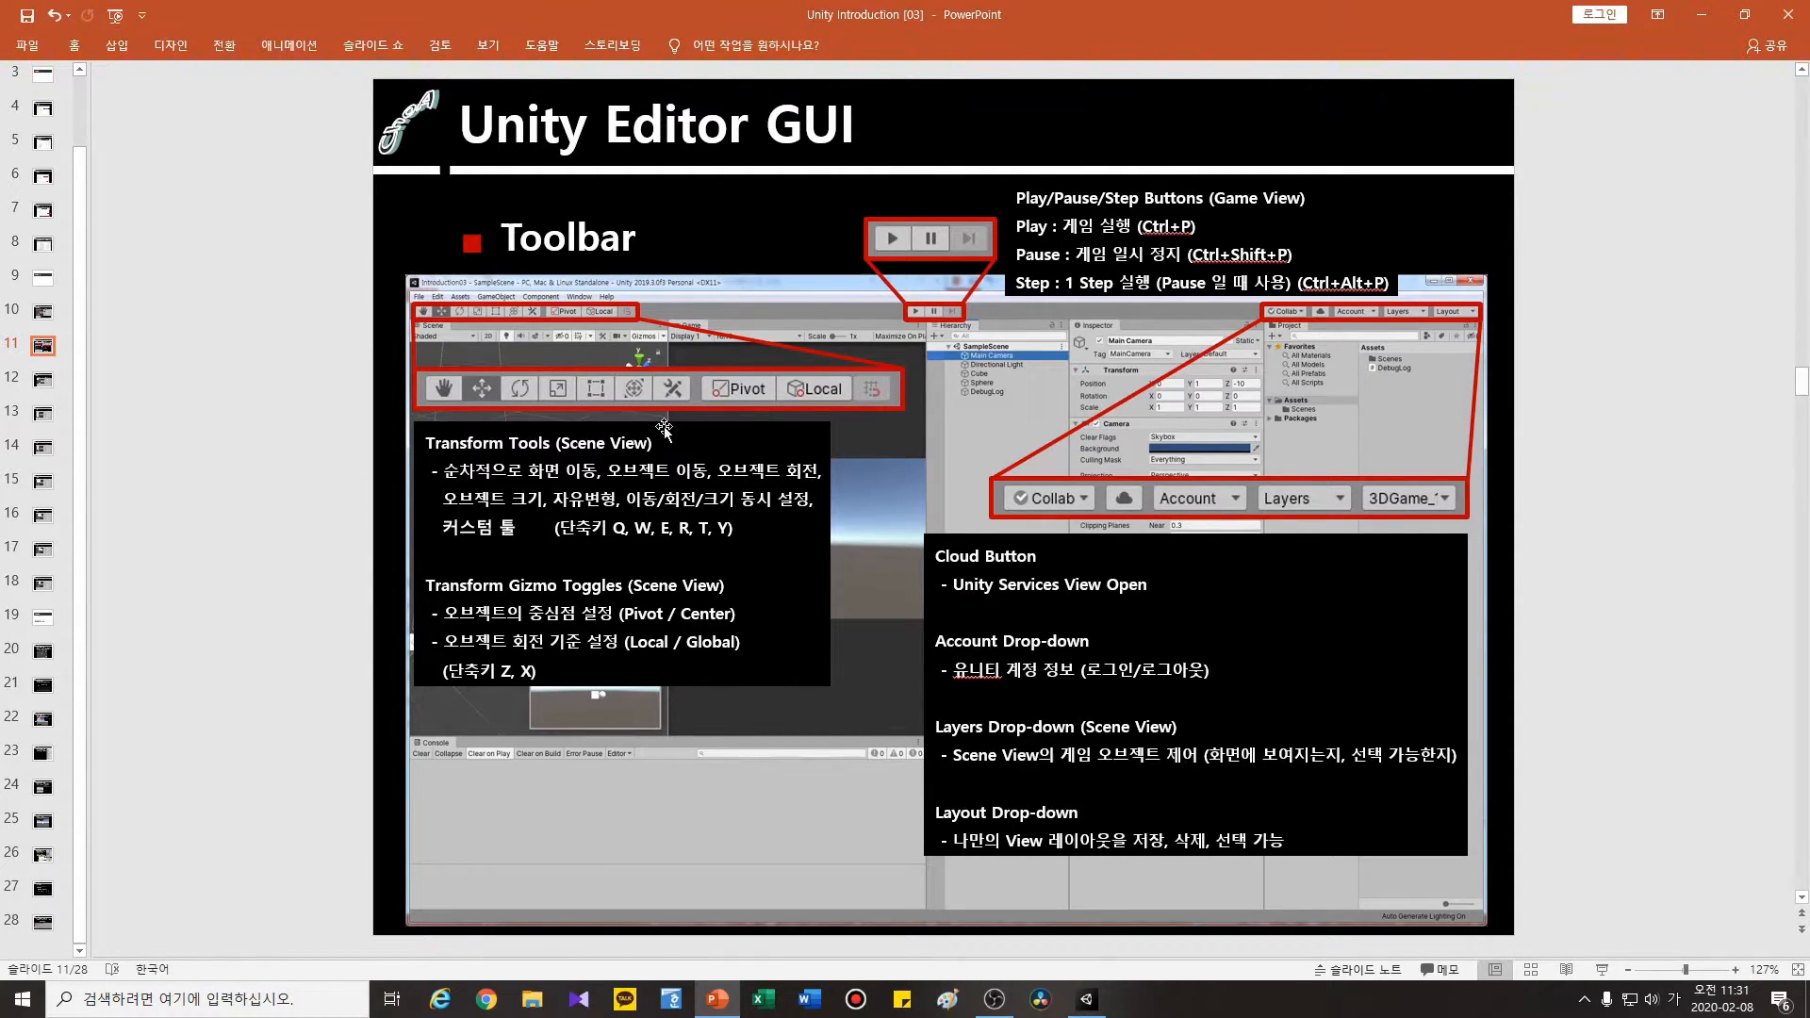
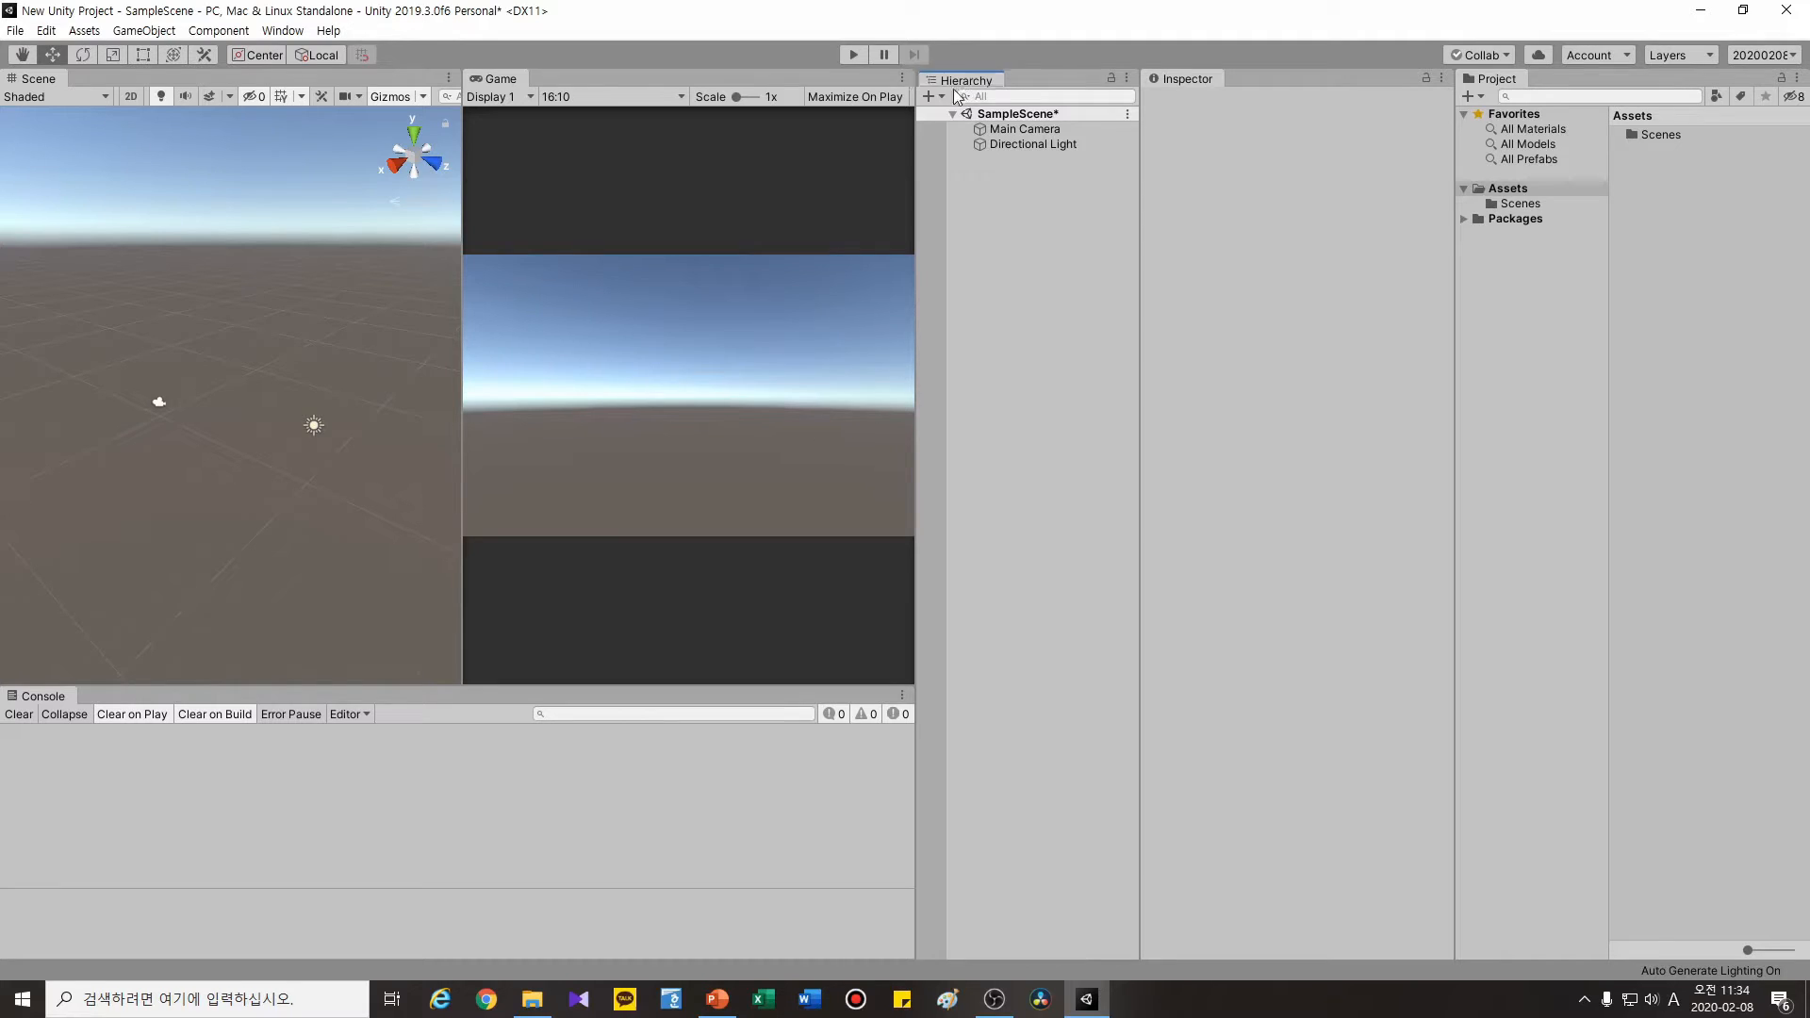
# - Undock the Hierarchy, Scene and Inspector as floating windows, and restore the saved 20200208 layout
pyautogui.moveTo(954, 91); pyautogui.dragTo(604, 254)
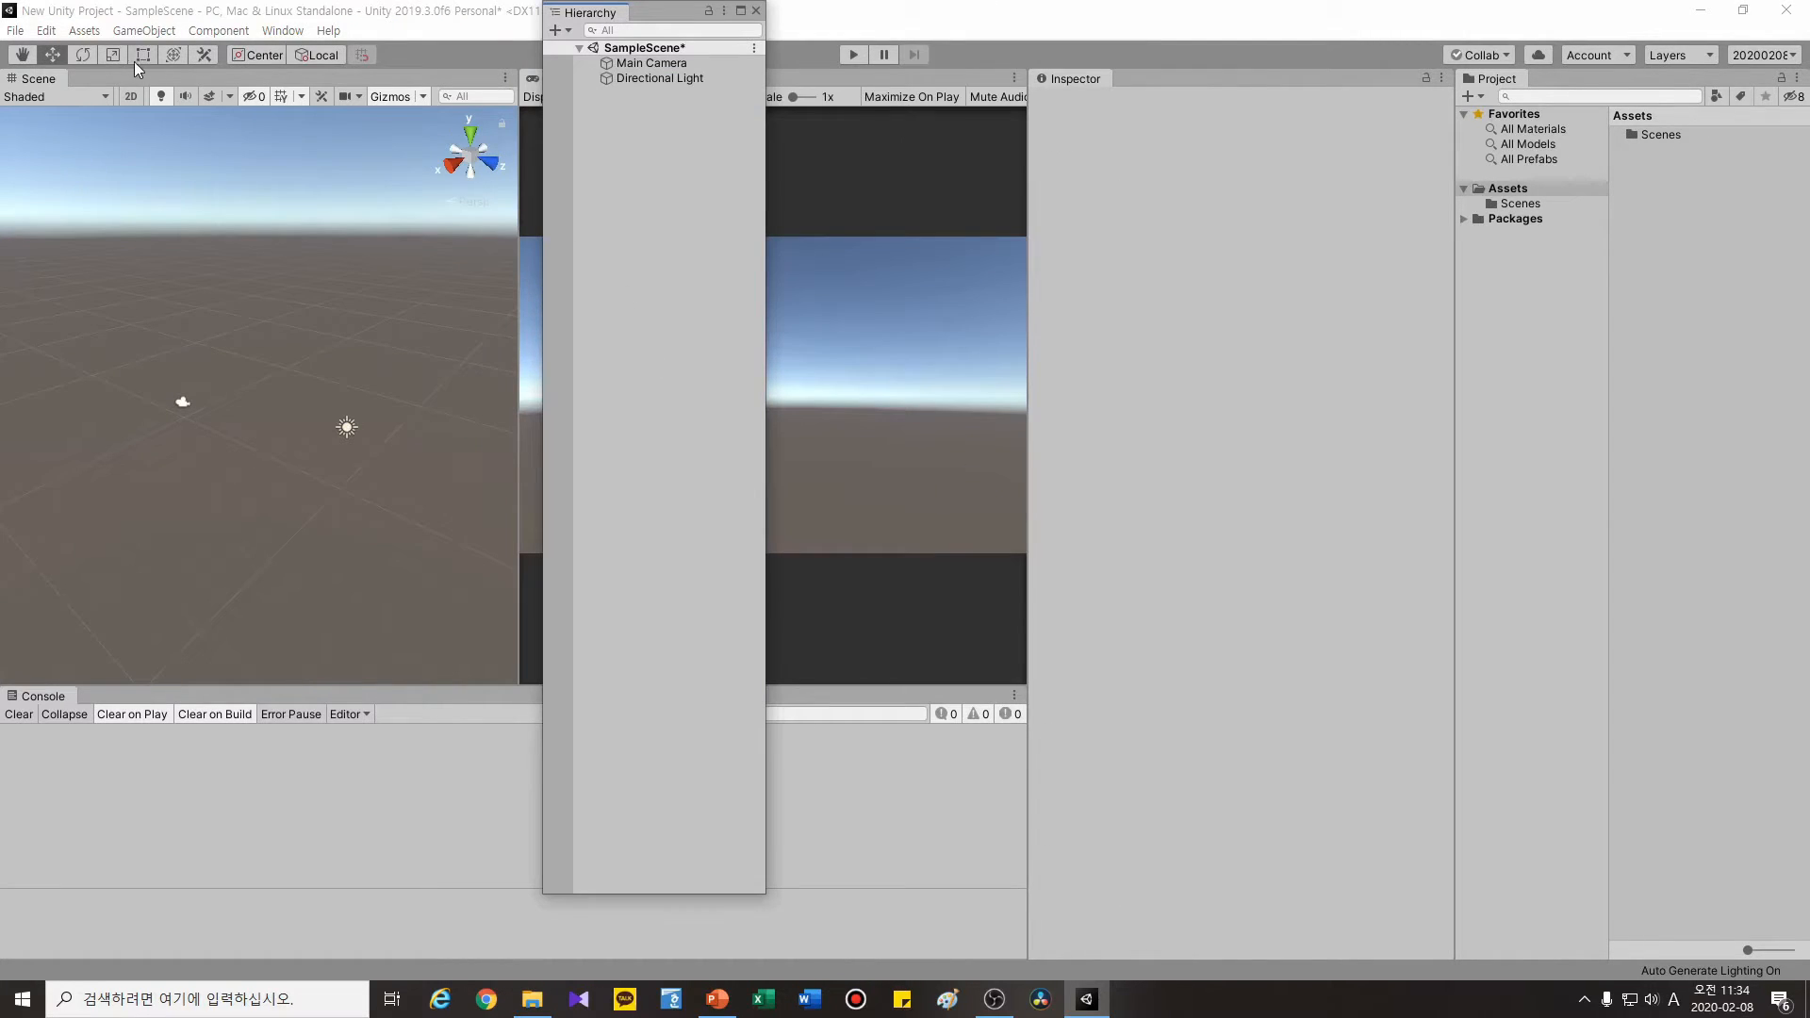
pyautogui.moveTo(39, 73); pyautogui.dragTo(1311, 438)
pyautogui.moveTo(1293, 158); pyautogui.dragTo(1117, 278)
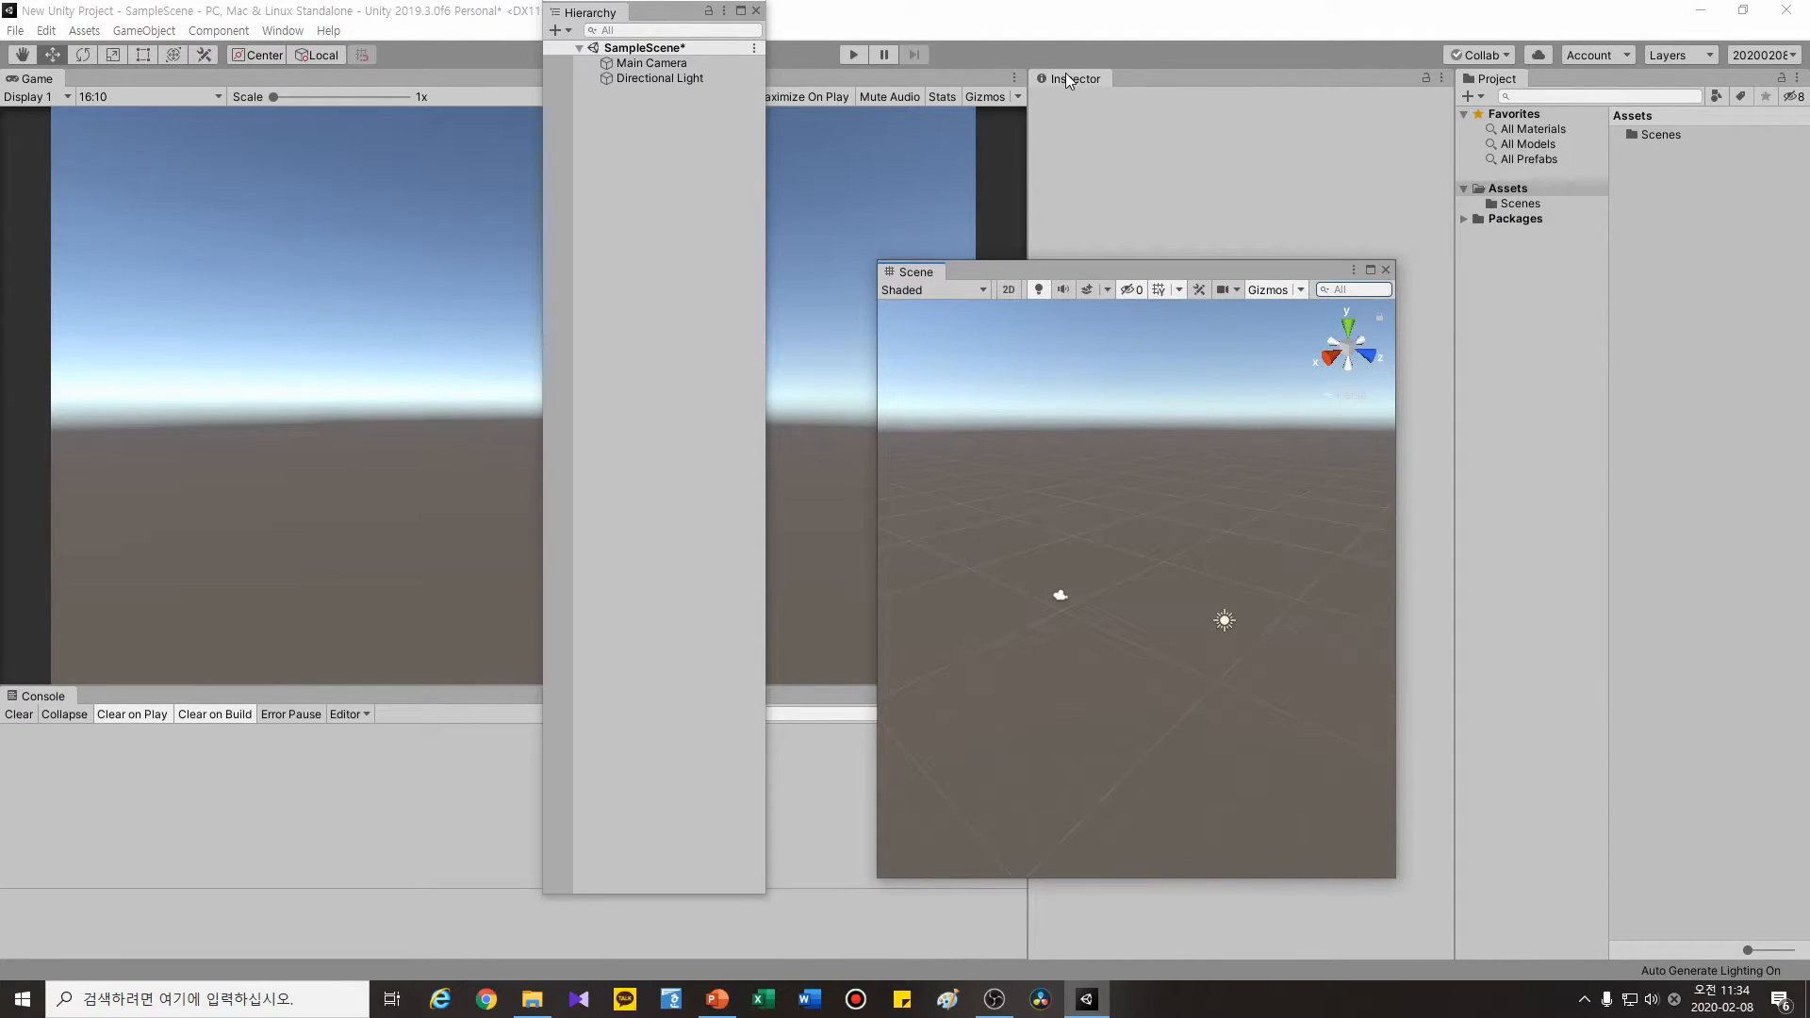
pyautogui.moveTo(1068, 79); pyautogui.dragTo(498, 309)
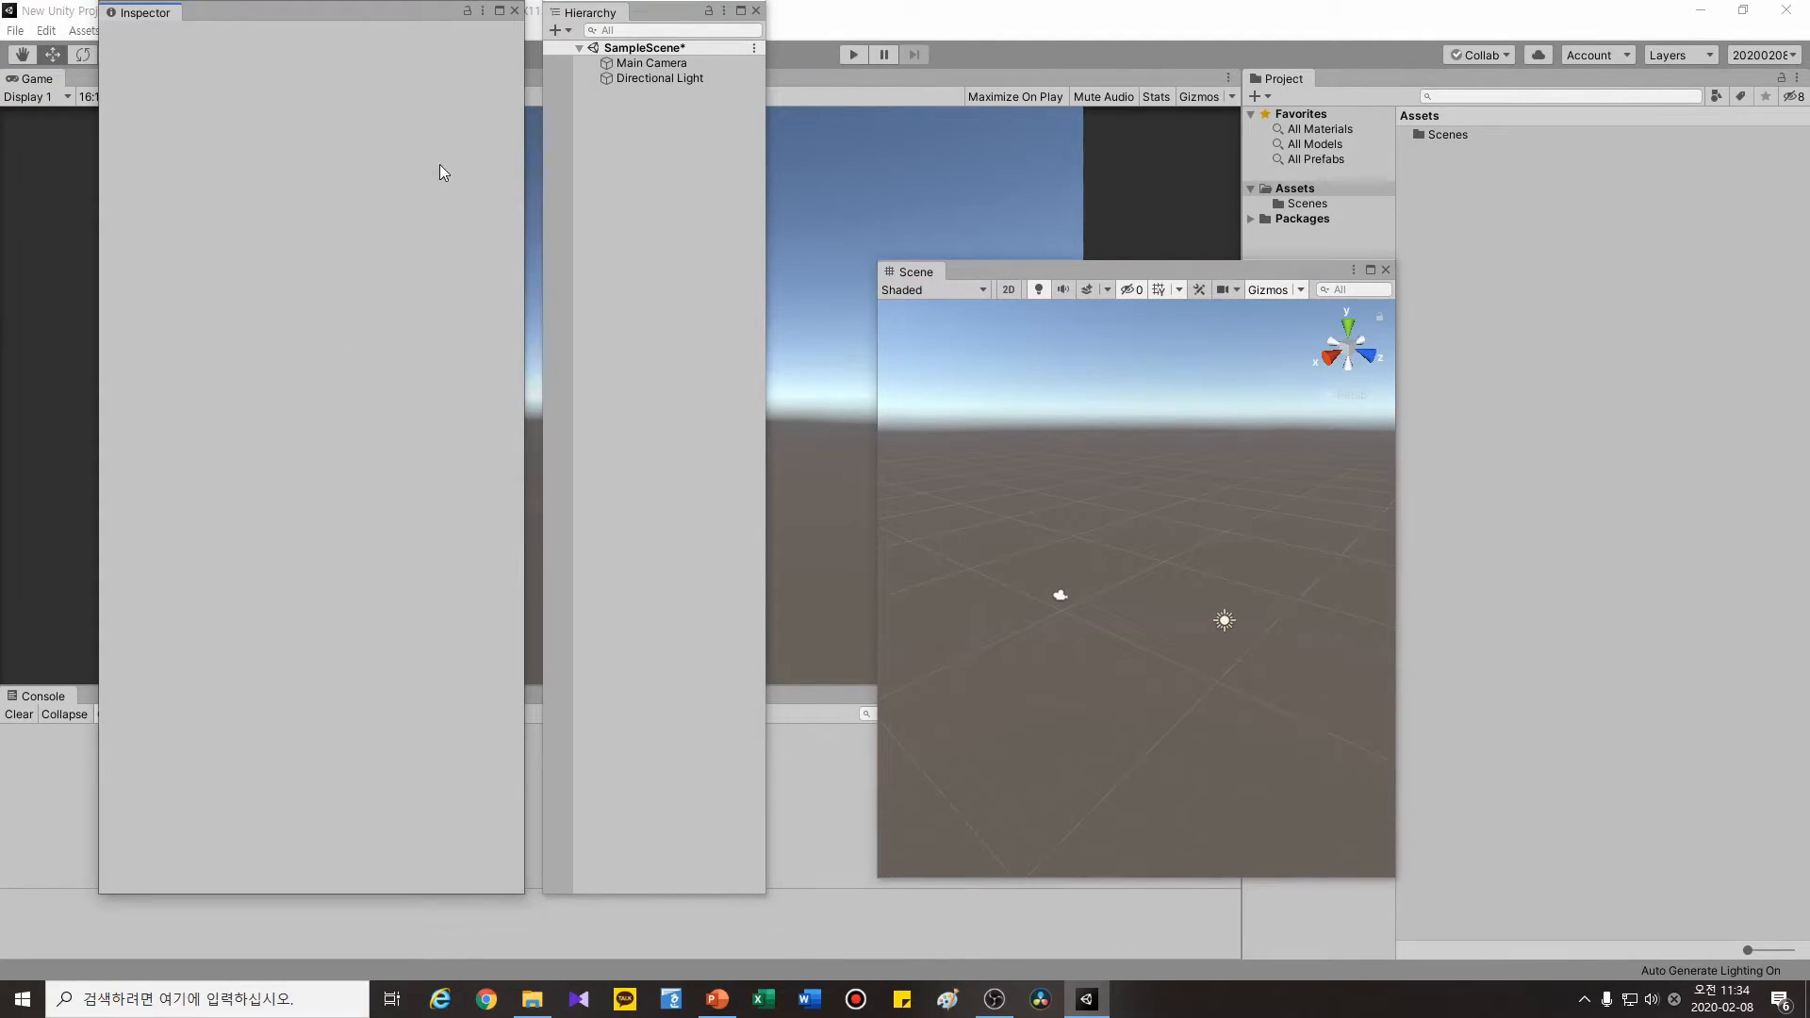
pyautogui.click(1763, 55)
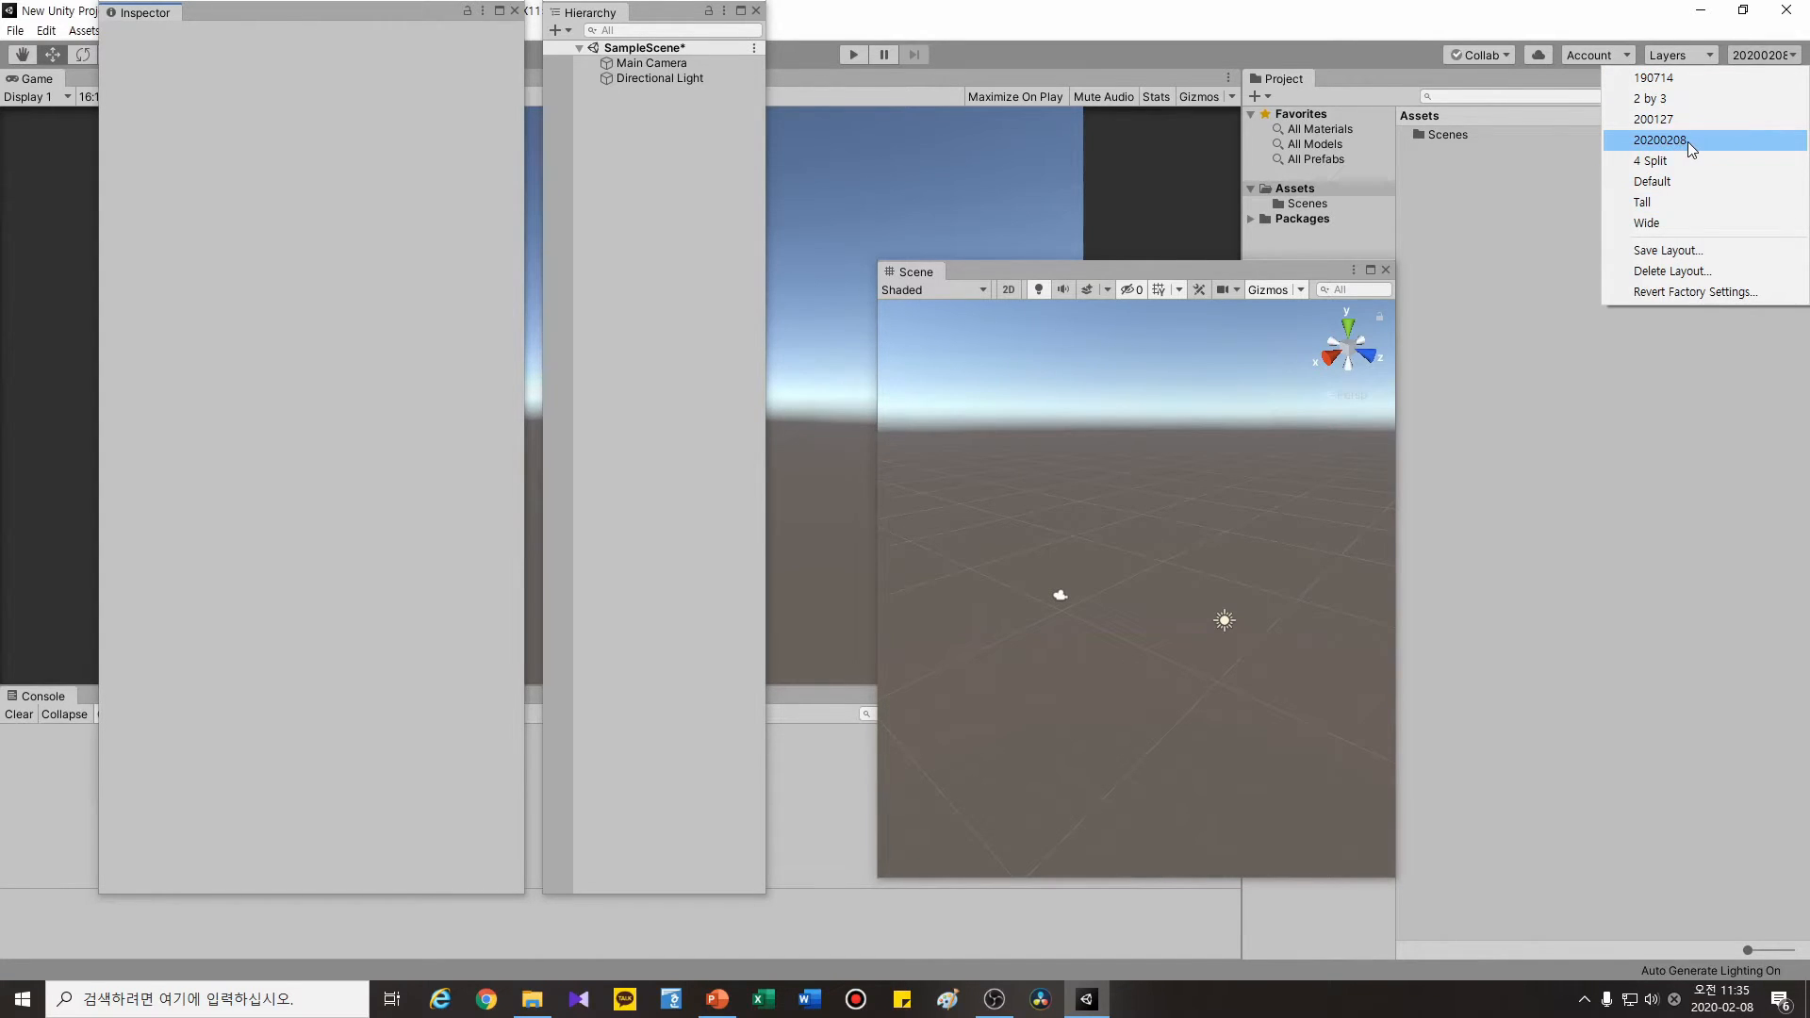
pyautogui.click(1688, 142)
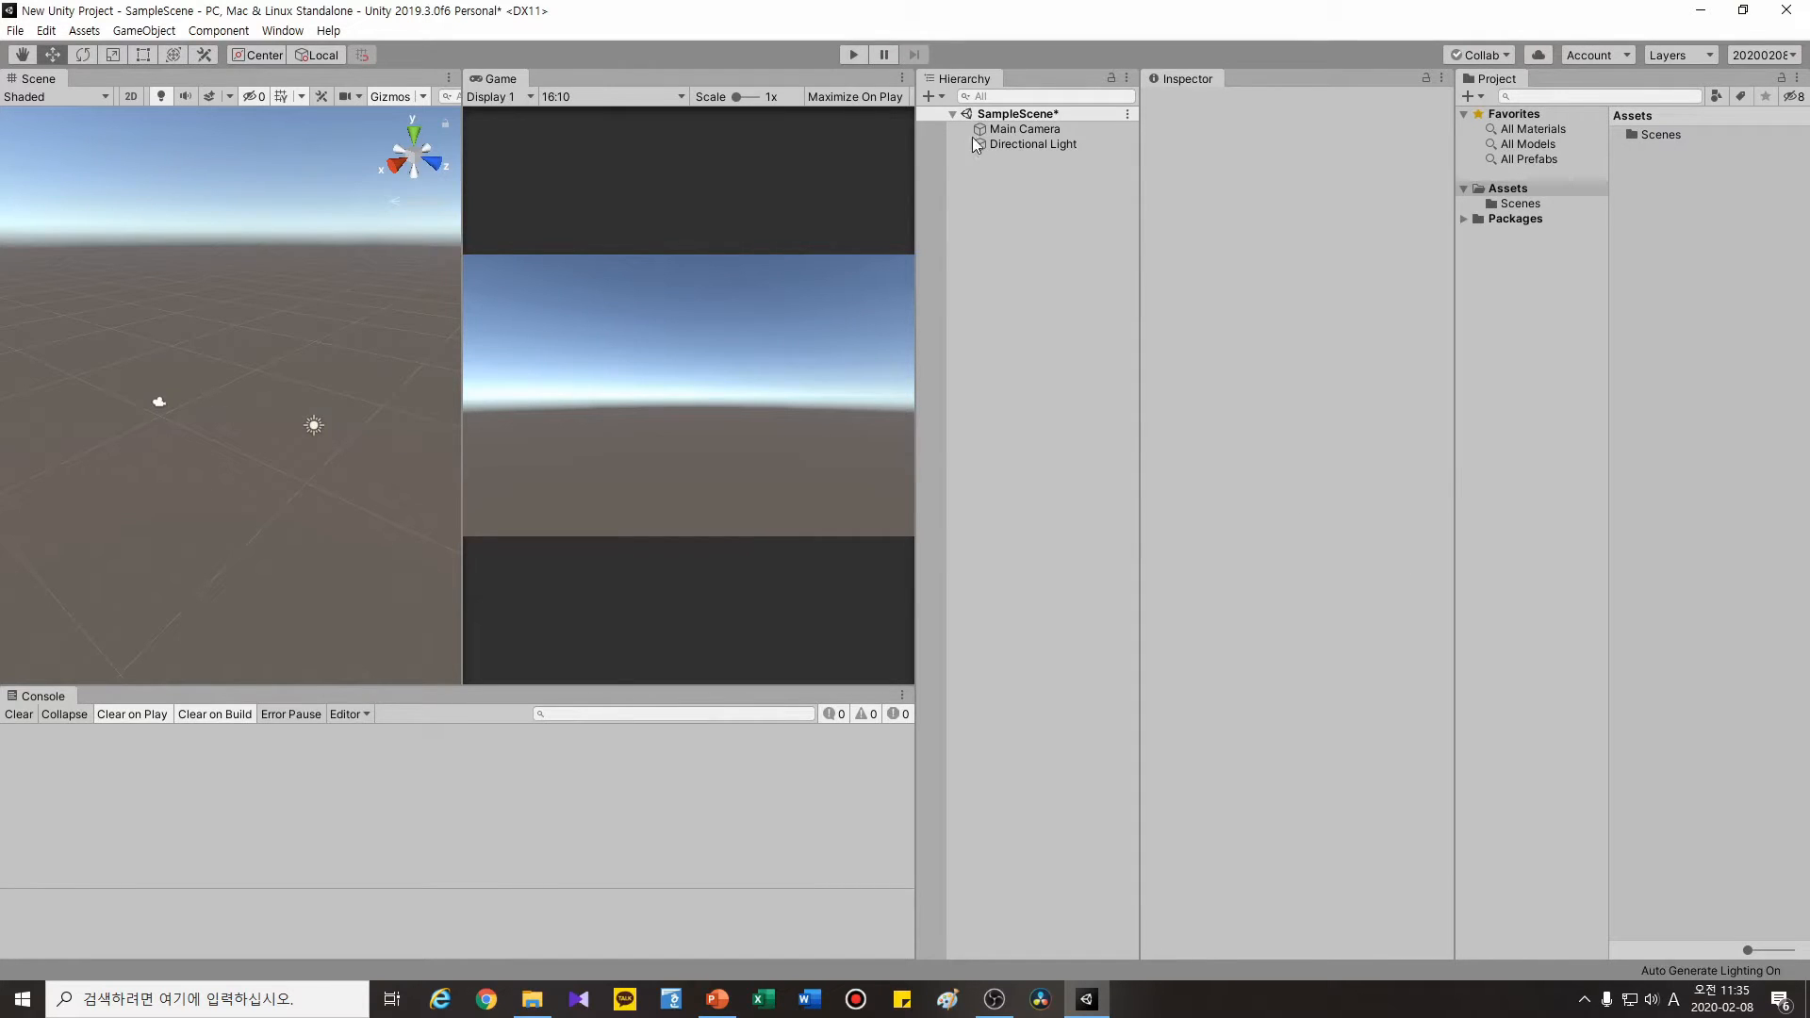
# - Load the saved 190714 layout to compare it, and go back to the 20200208 layout
pyautogui.click(1763, 54)
pyautogui.click(1738, 81)
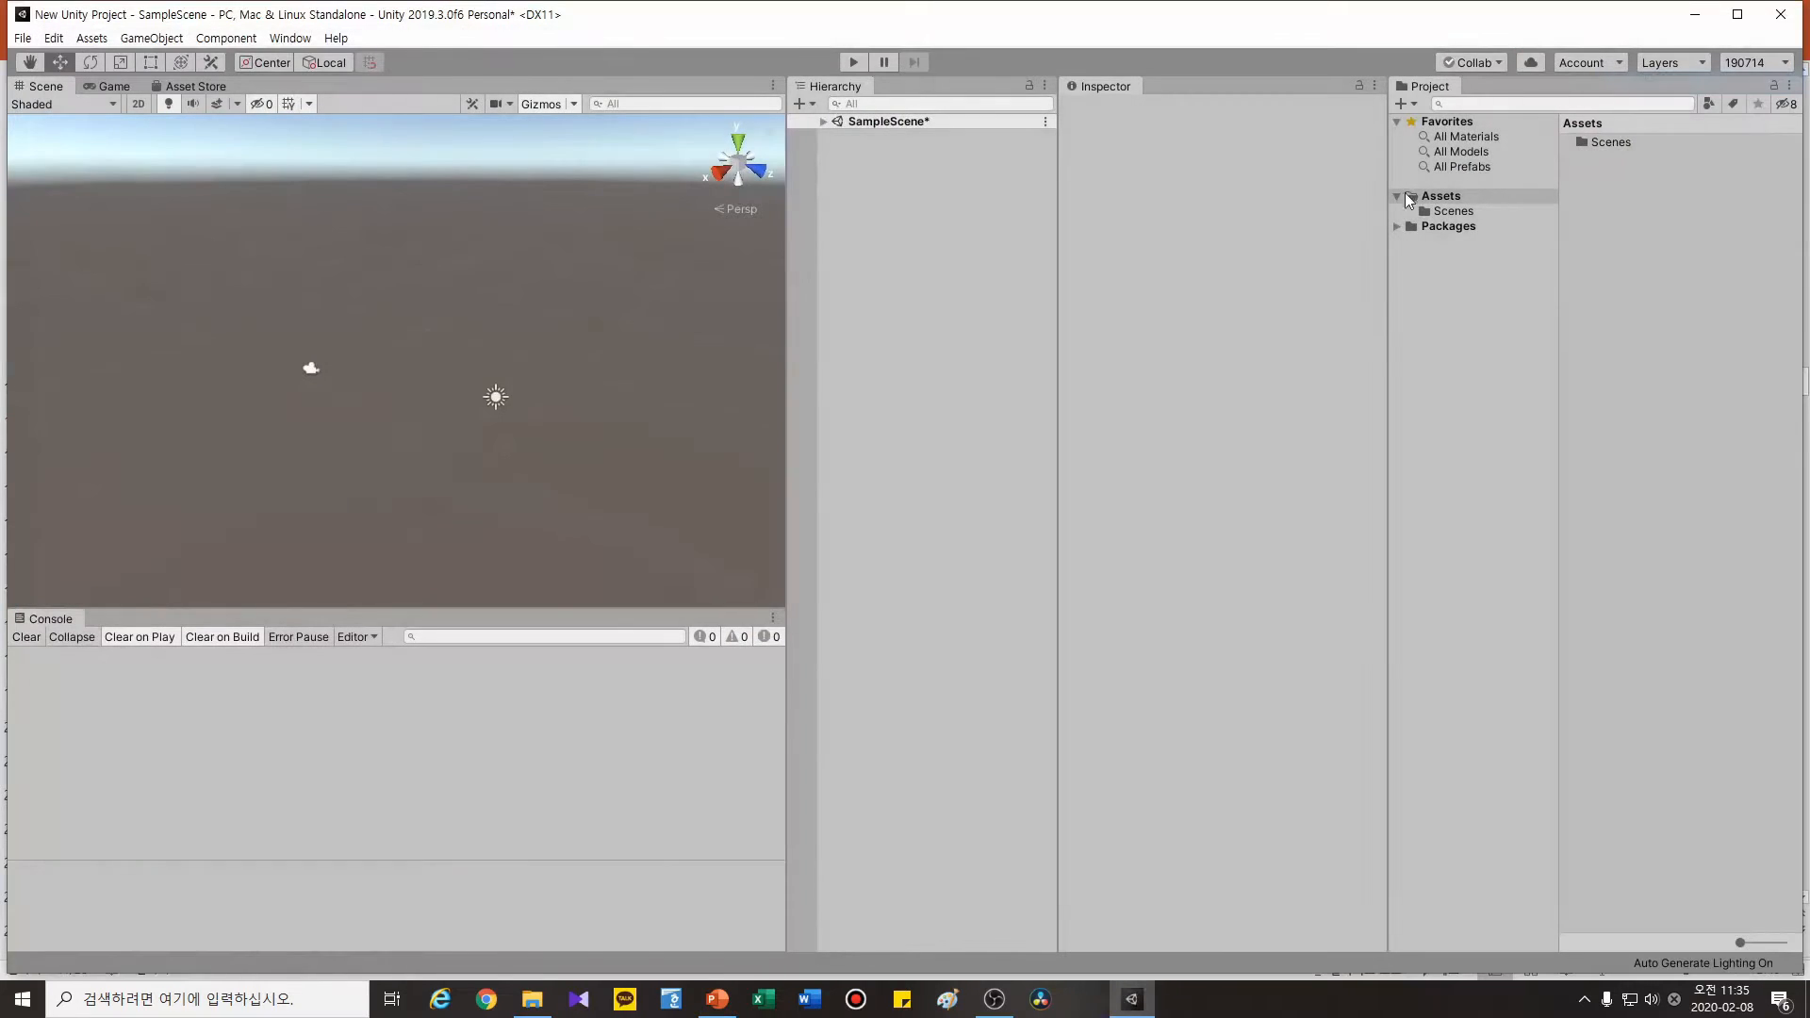
pyautogui.click(1768, 64)
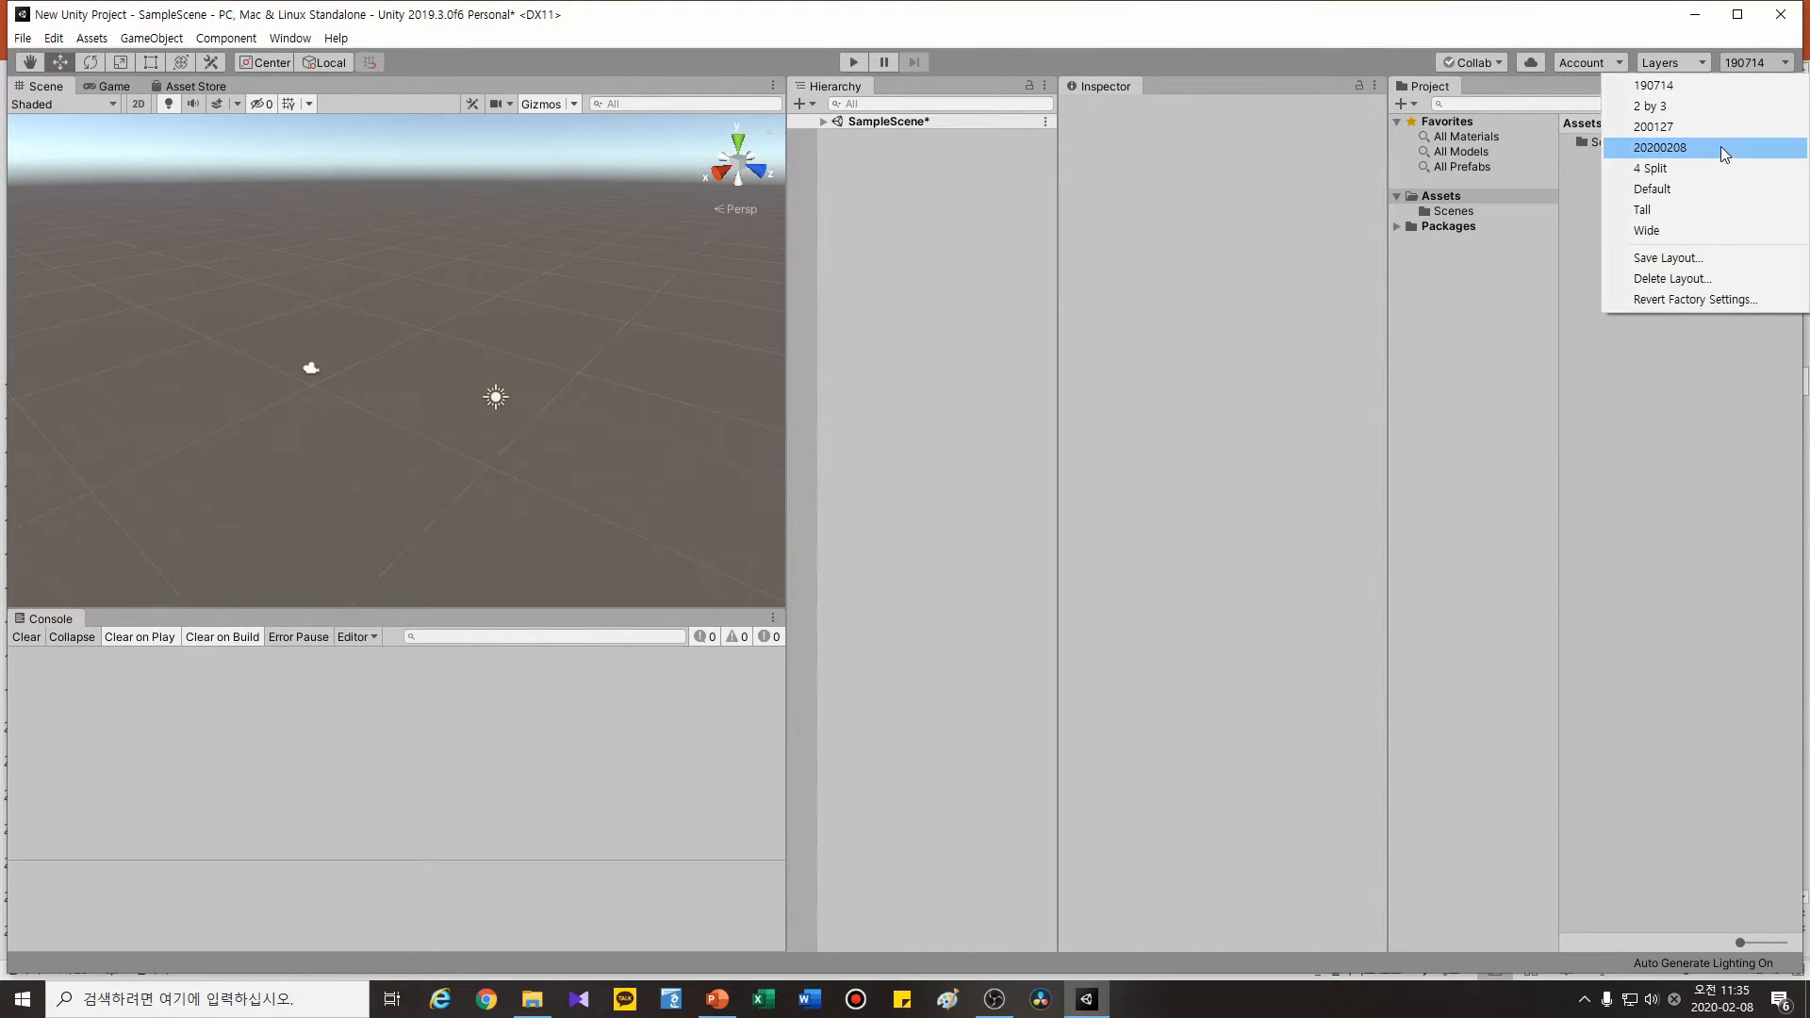
pyautogui.click(1721, 145)
pyautogui.click(1071, 266)
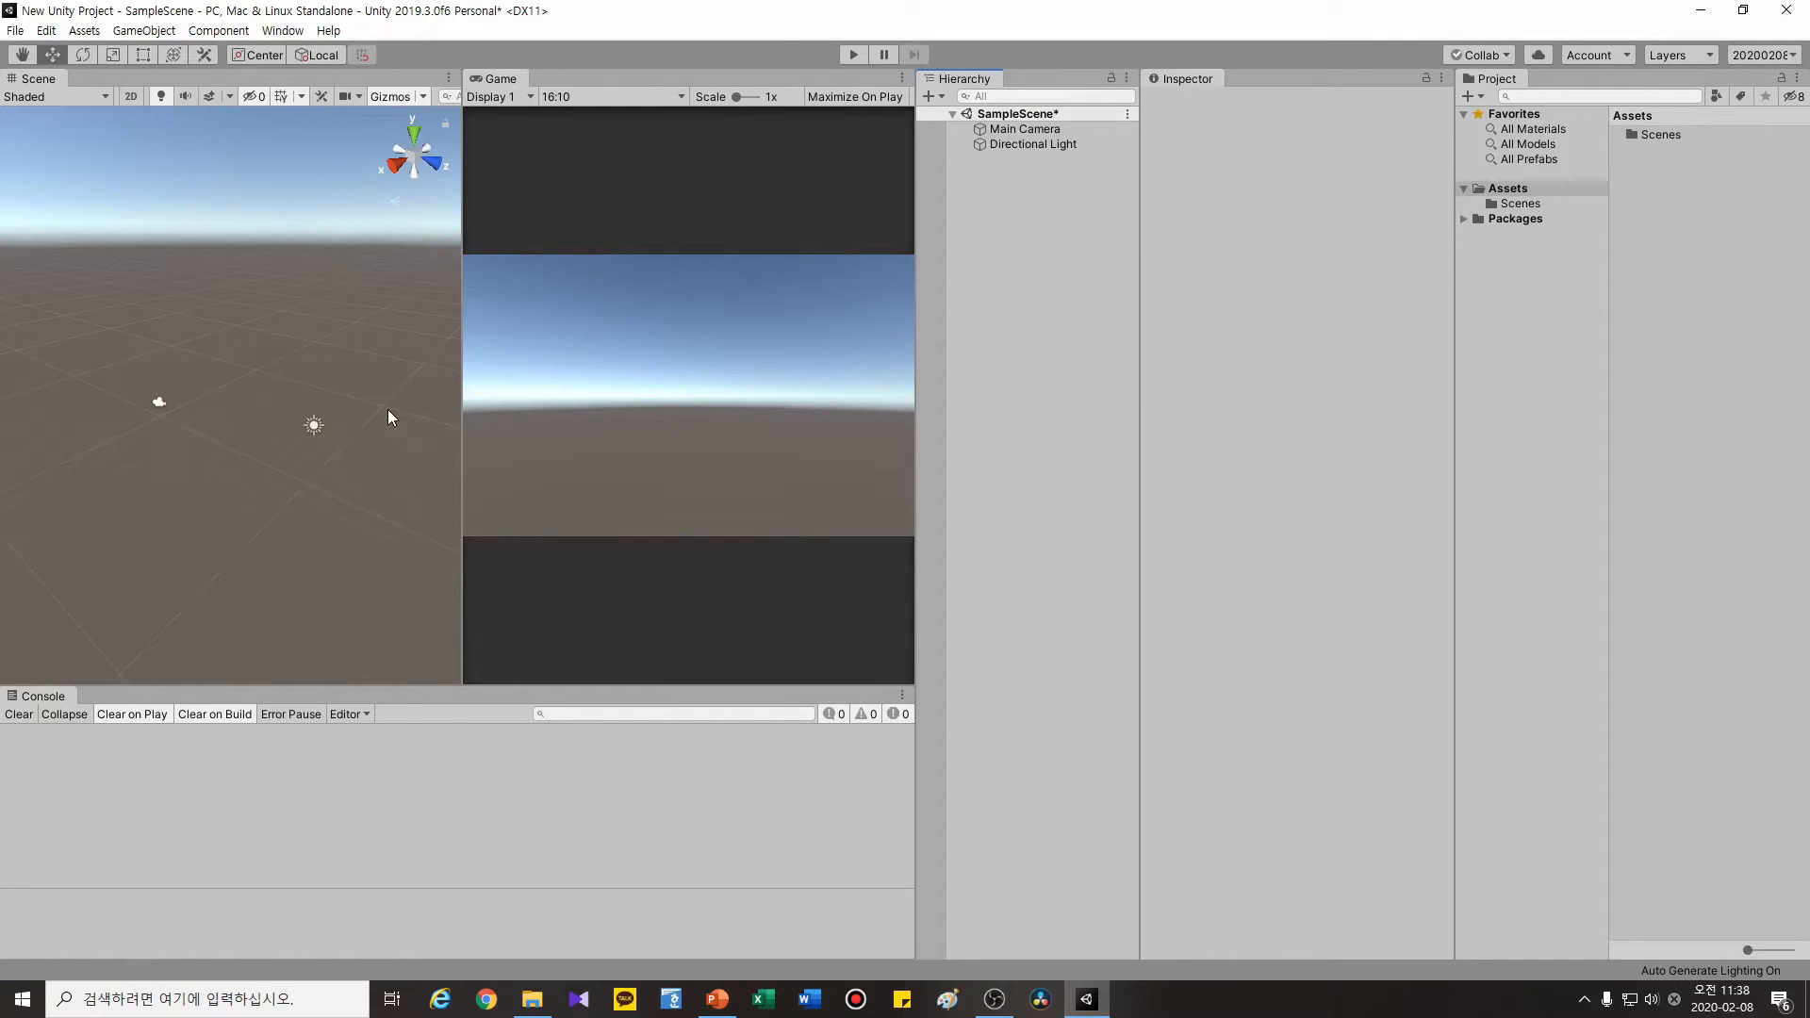
# - Inspect the camera and the directional light in the Scene view, and add a Cube 3D object to the scene
pyautogui.click(158, 404)
pyautogui.click(315, 424)
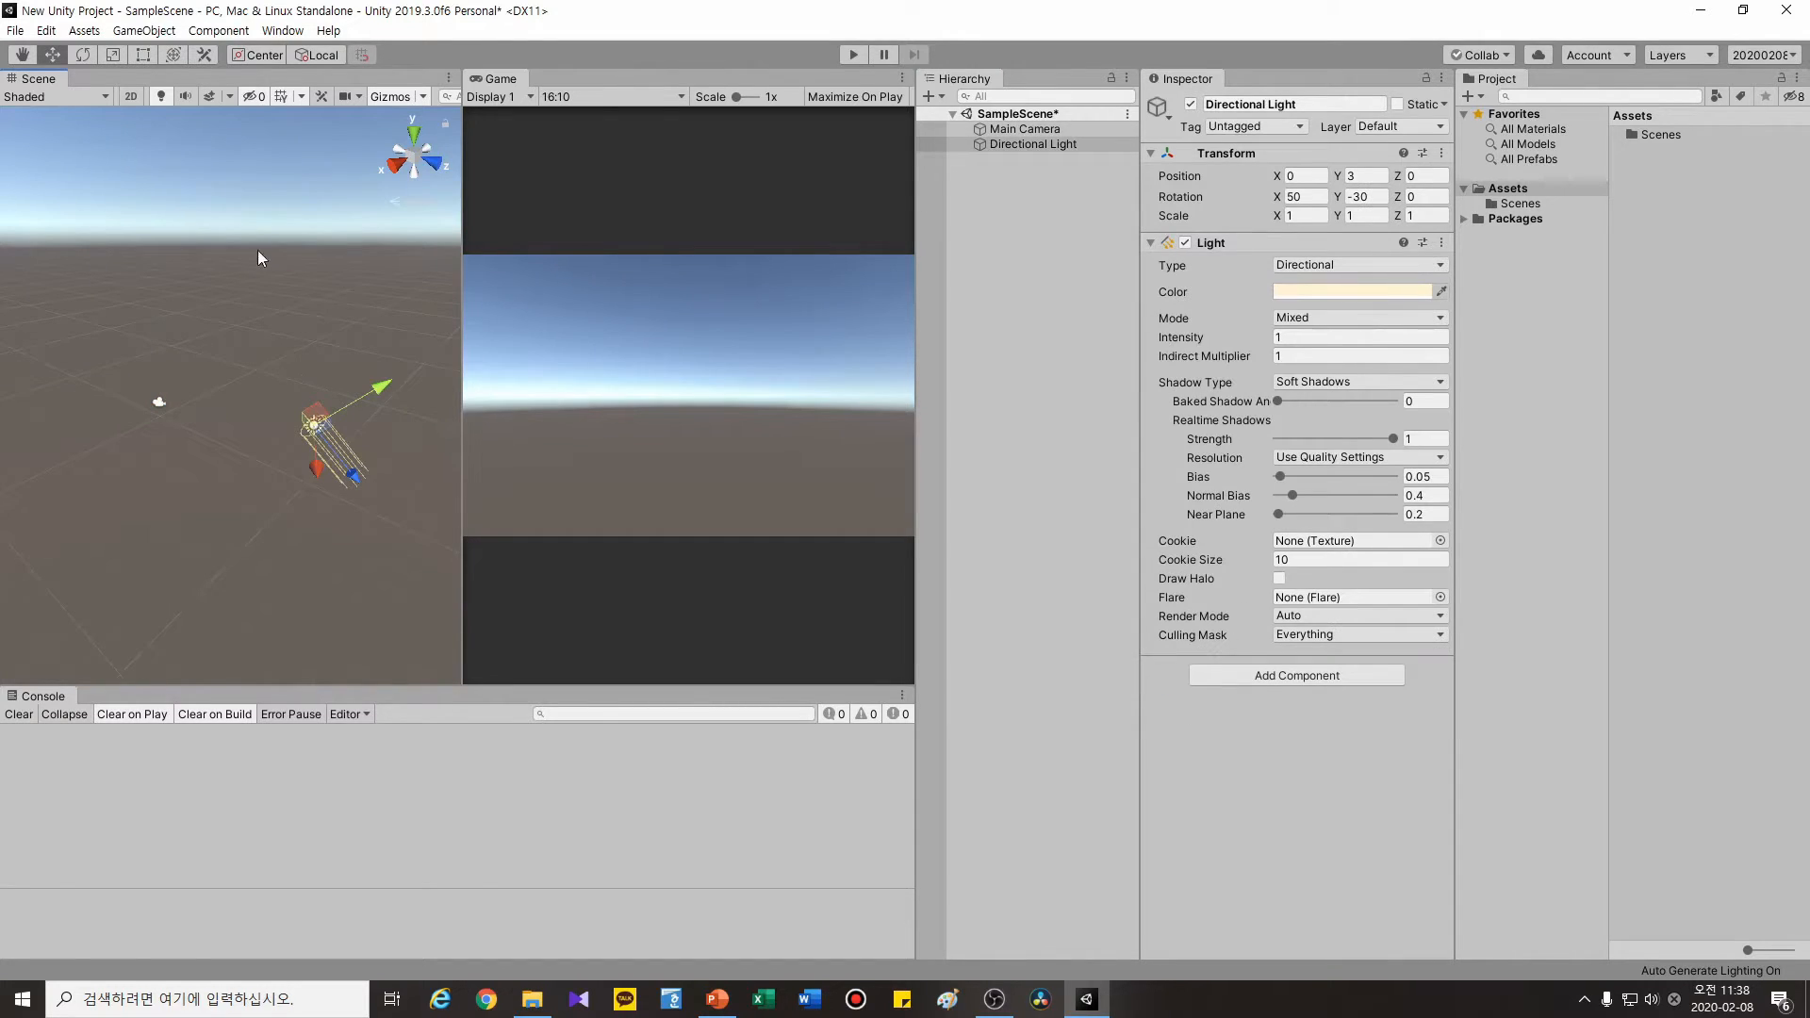
pyautogui.click(150, 30)
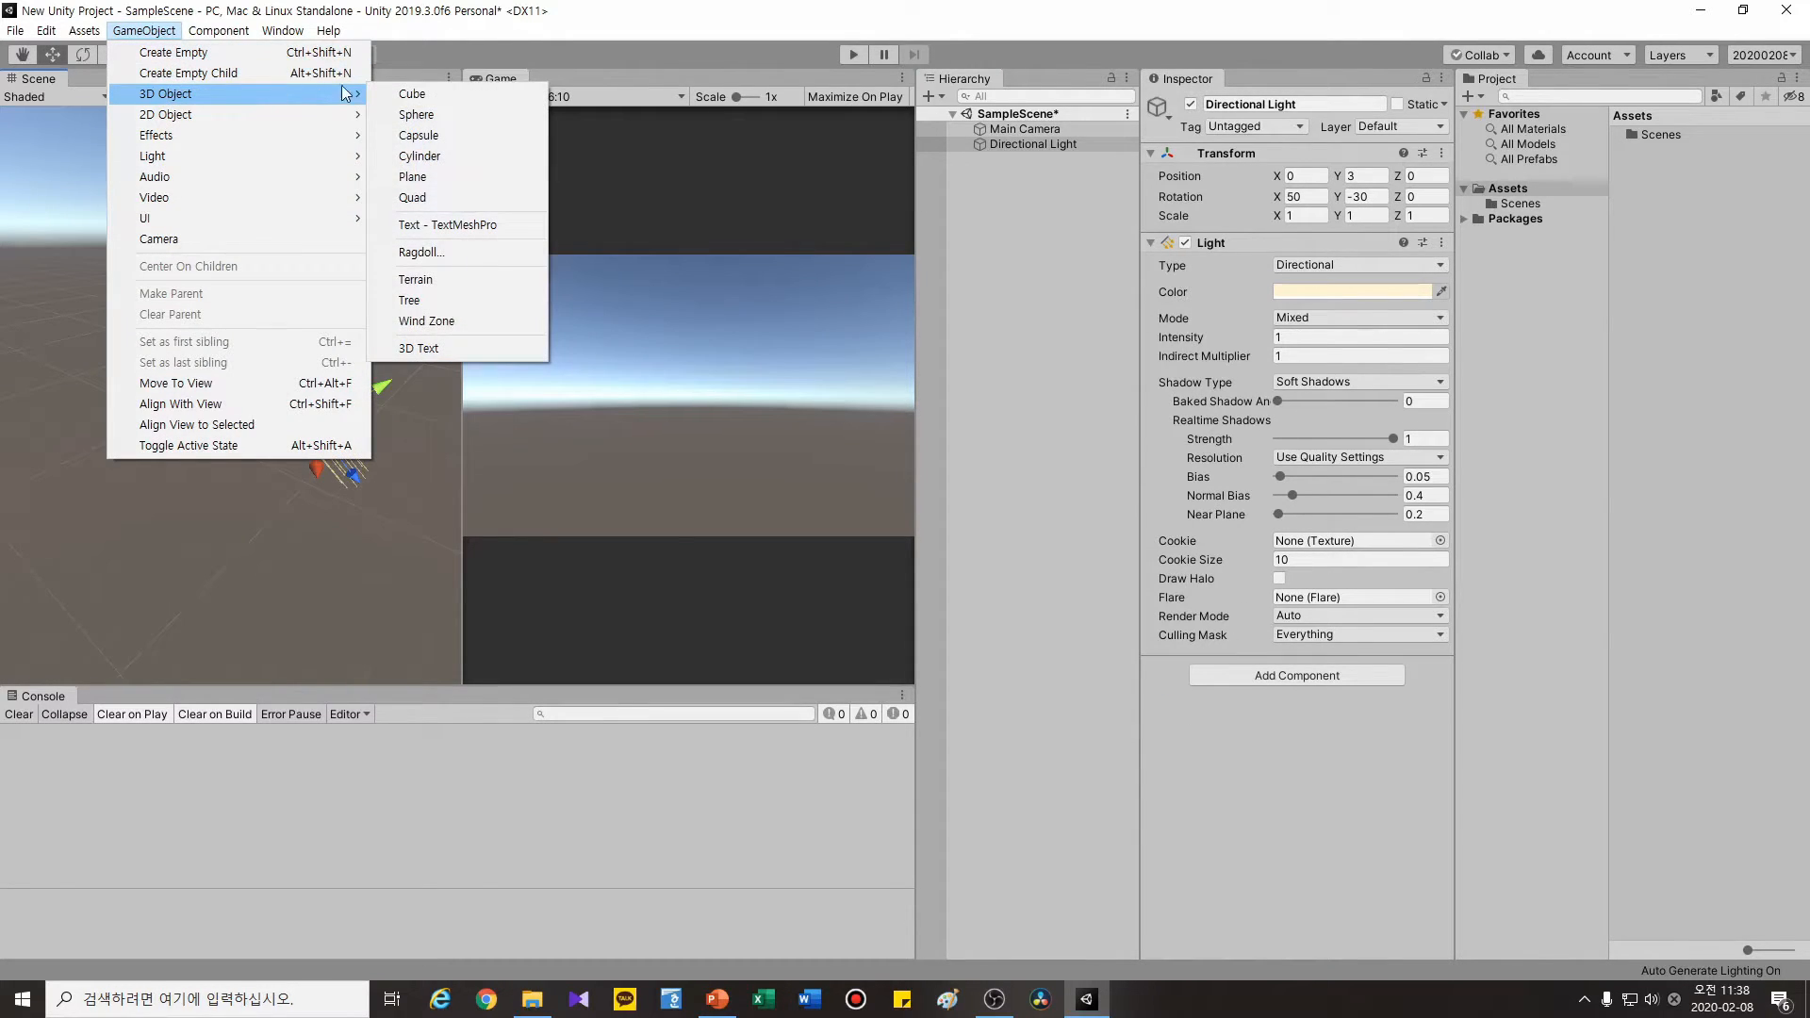
pyautogui.moveTo(335, 94)
pyautogui.click(426, 94)
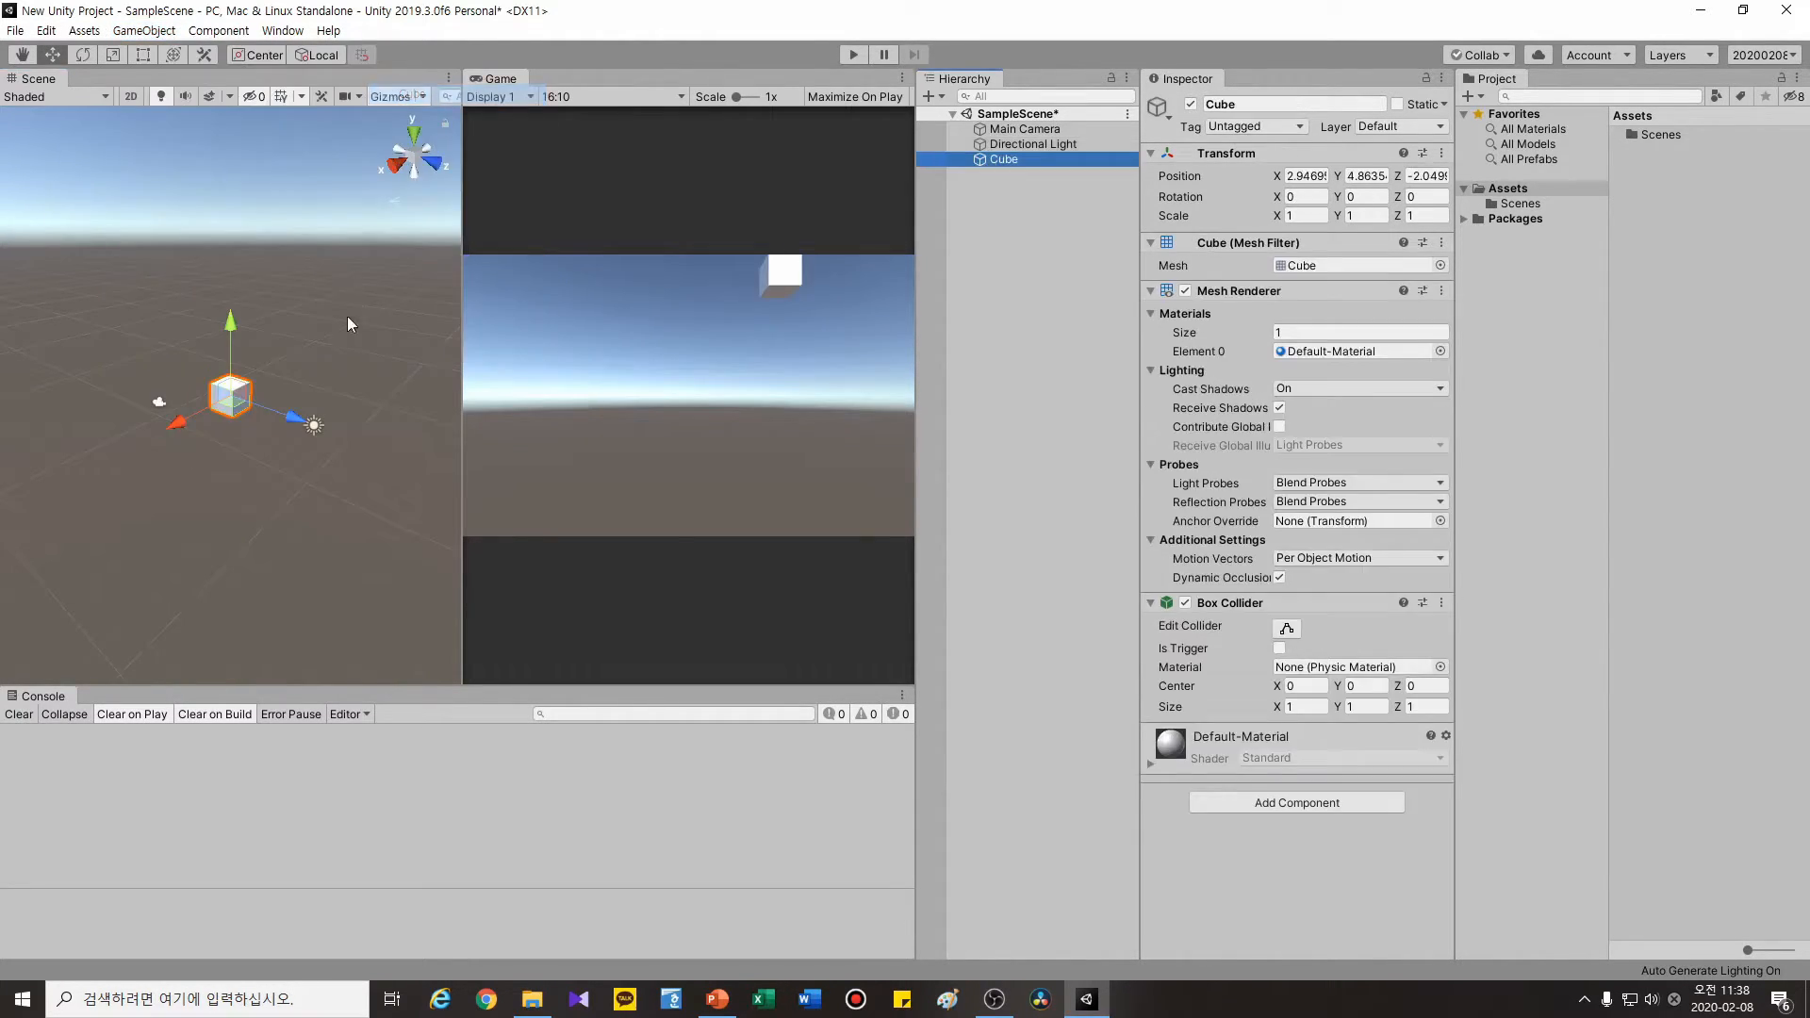
pyautogui.click(307, 400)
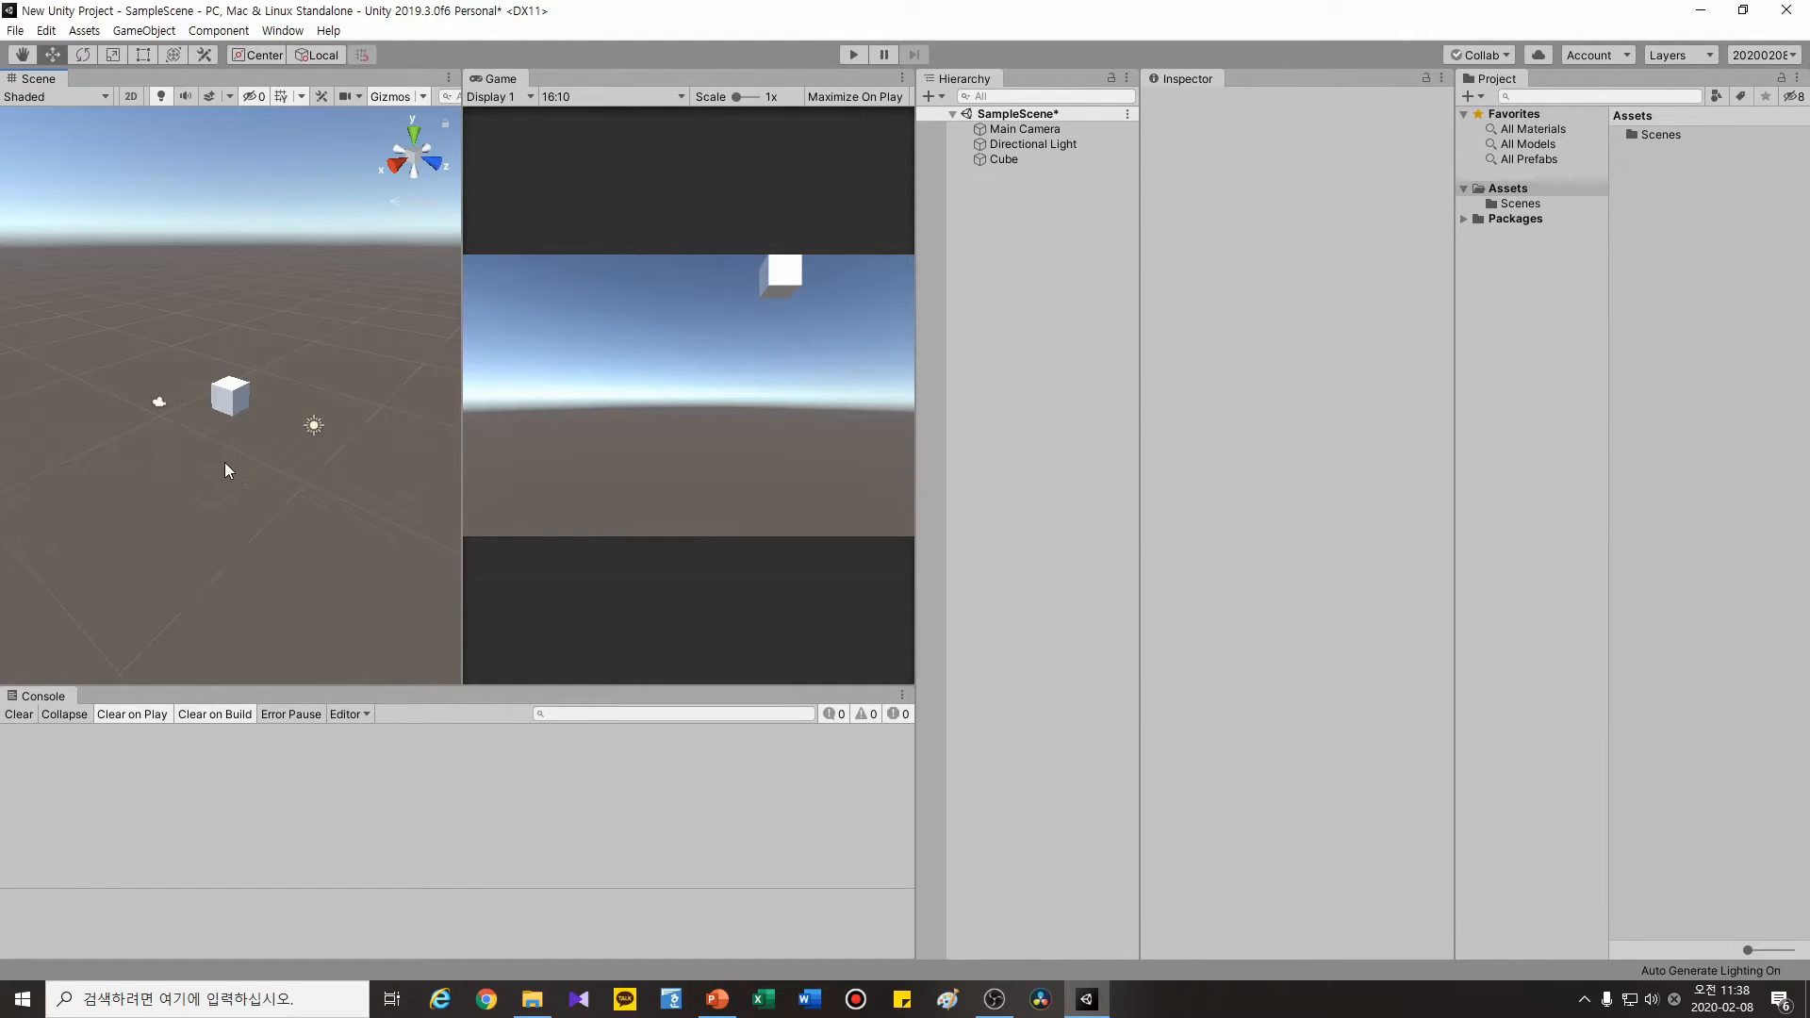
# - Move the cube to about Y 7.19 and Z -2.36, and rotate it to about -40, -13.8 and -26 degrees
pyautogui.click(238, 403)
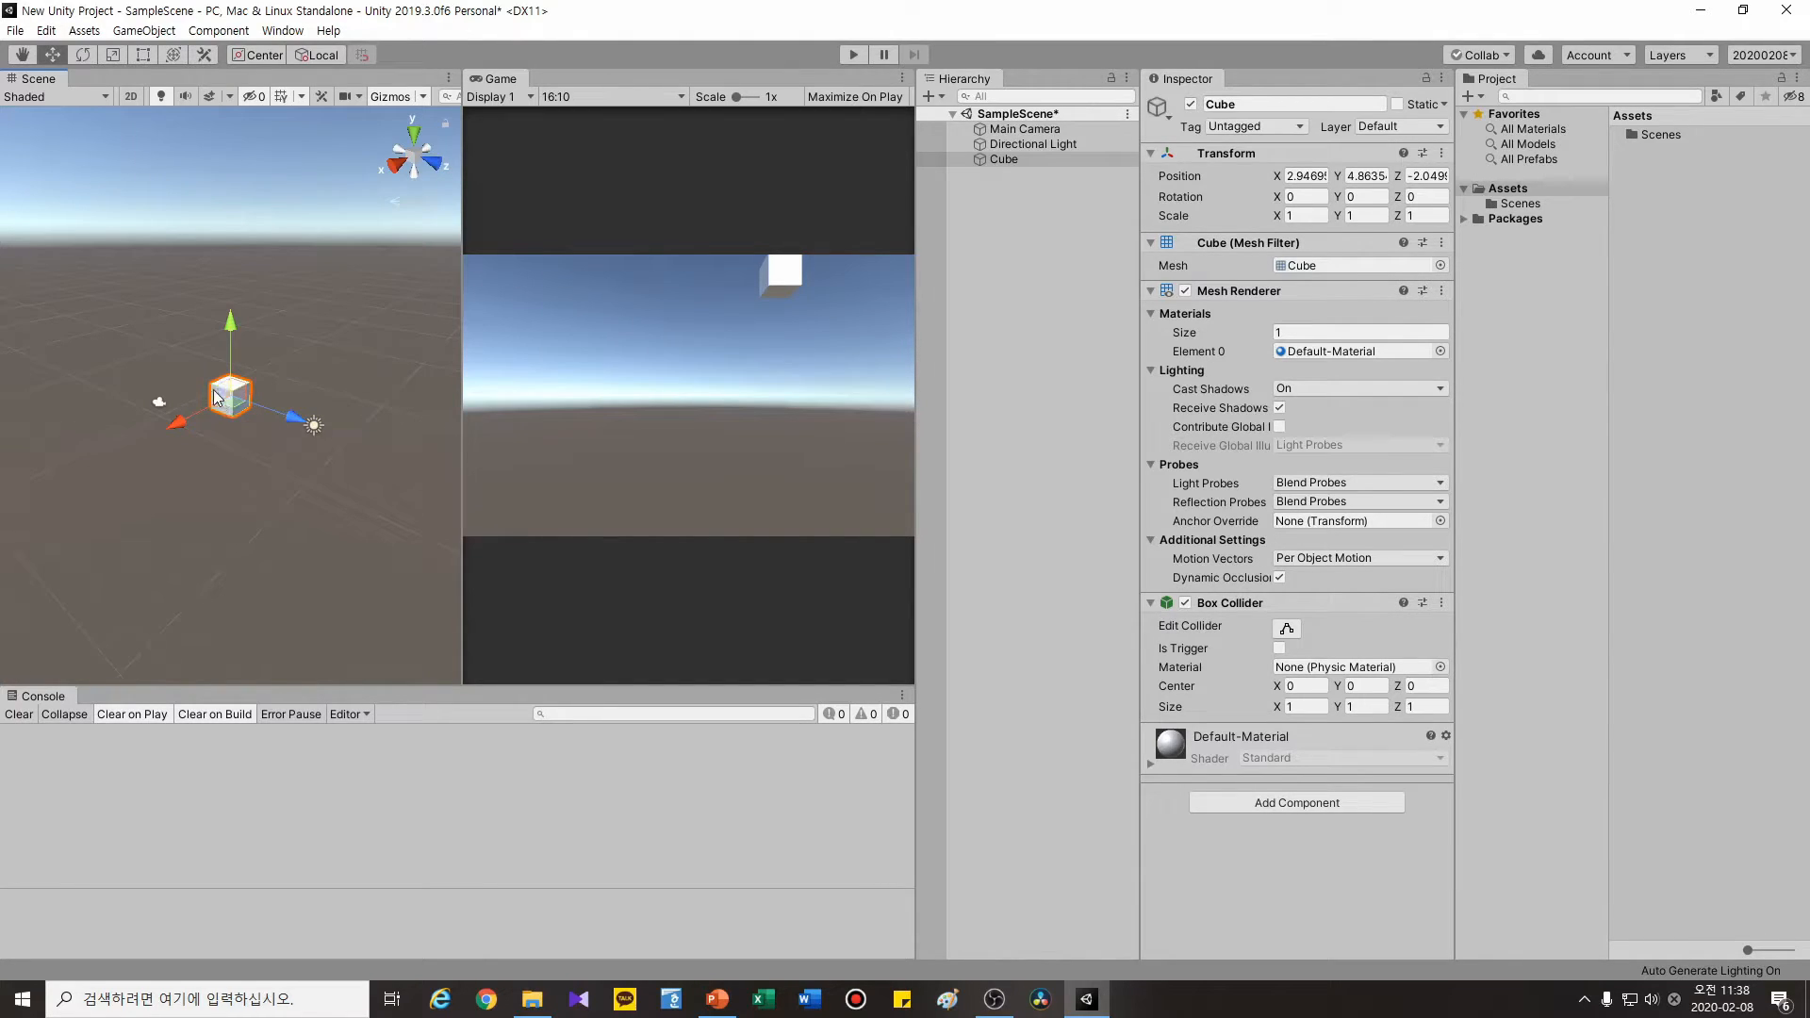
pyautogui.click(23, 54)
pyautogui.moveTo(262, 344); pyautogui.dragTo(290, 368)
pyautogui.click(53, 54)
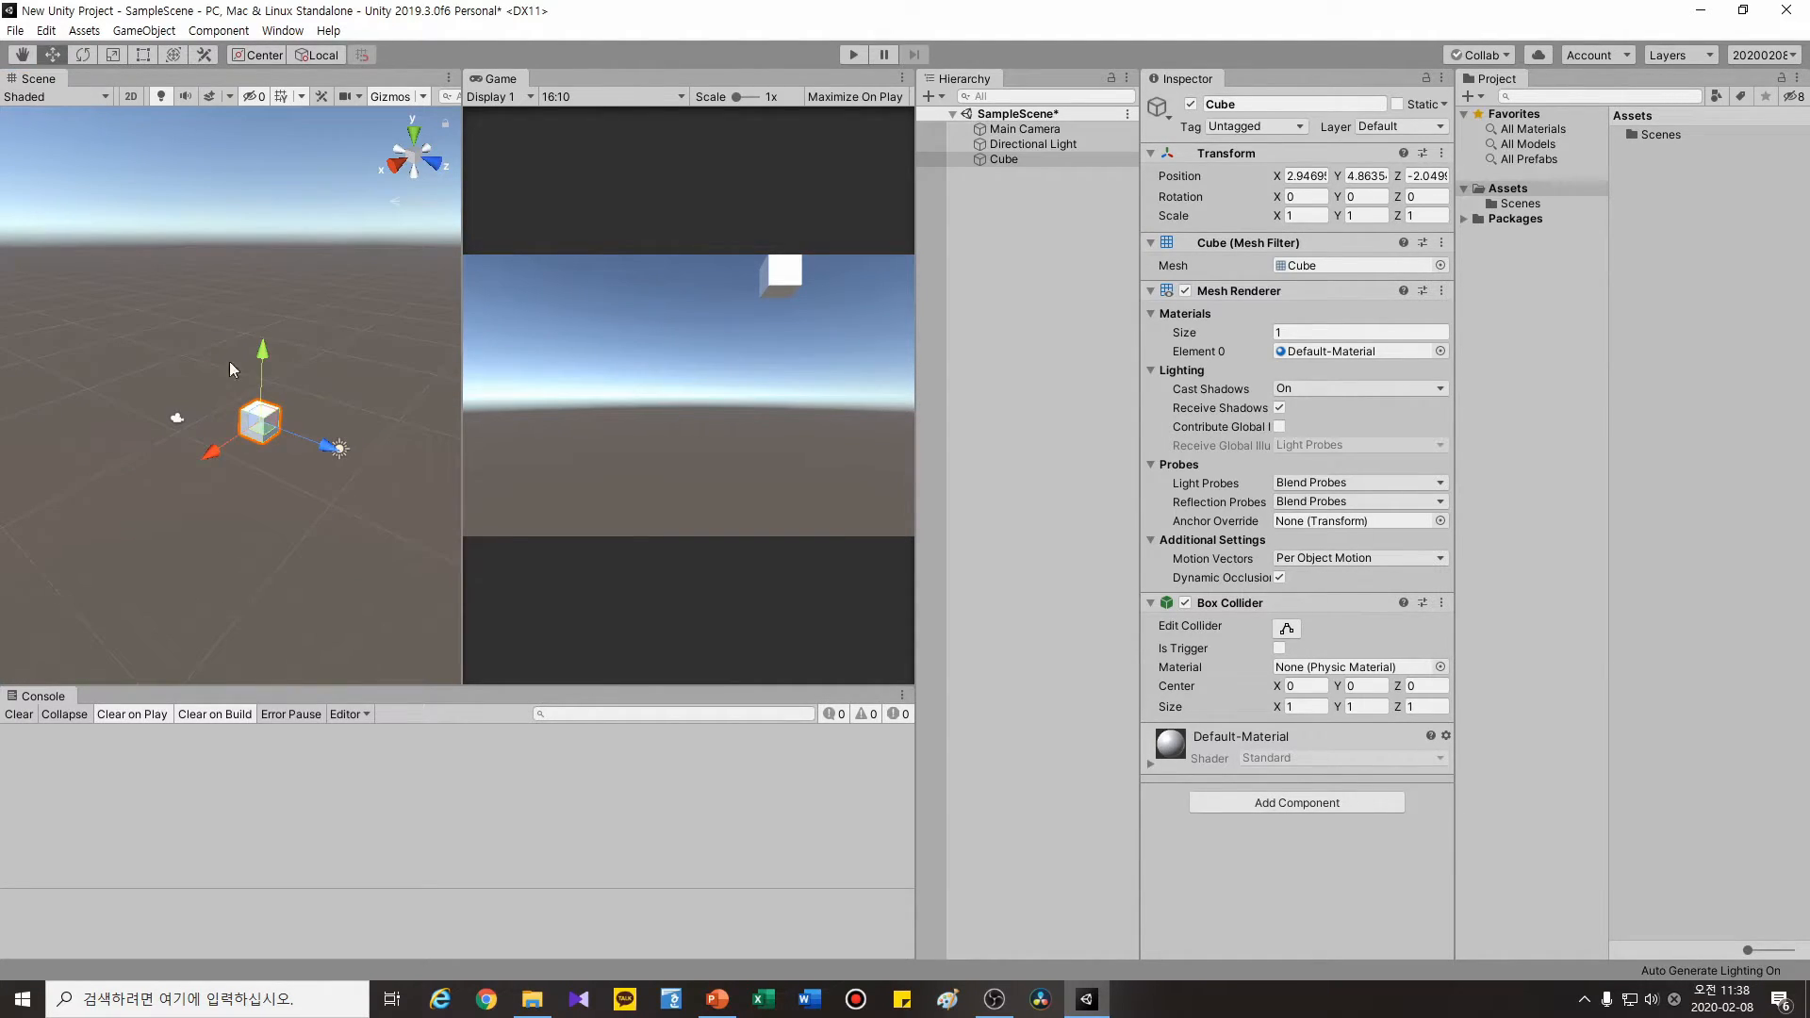
pyautogui.moveTo(335, 447)
pyautogui.mouseDown()
pyautogui.moveTo(274, 417)
pyautogui.moveTo(325, 444)
pyautogui.mouseUp()
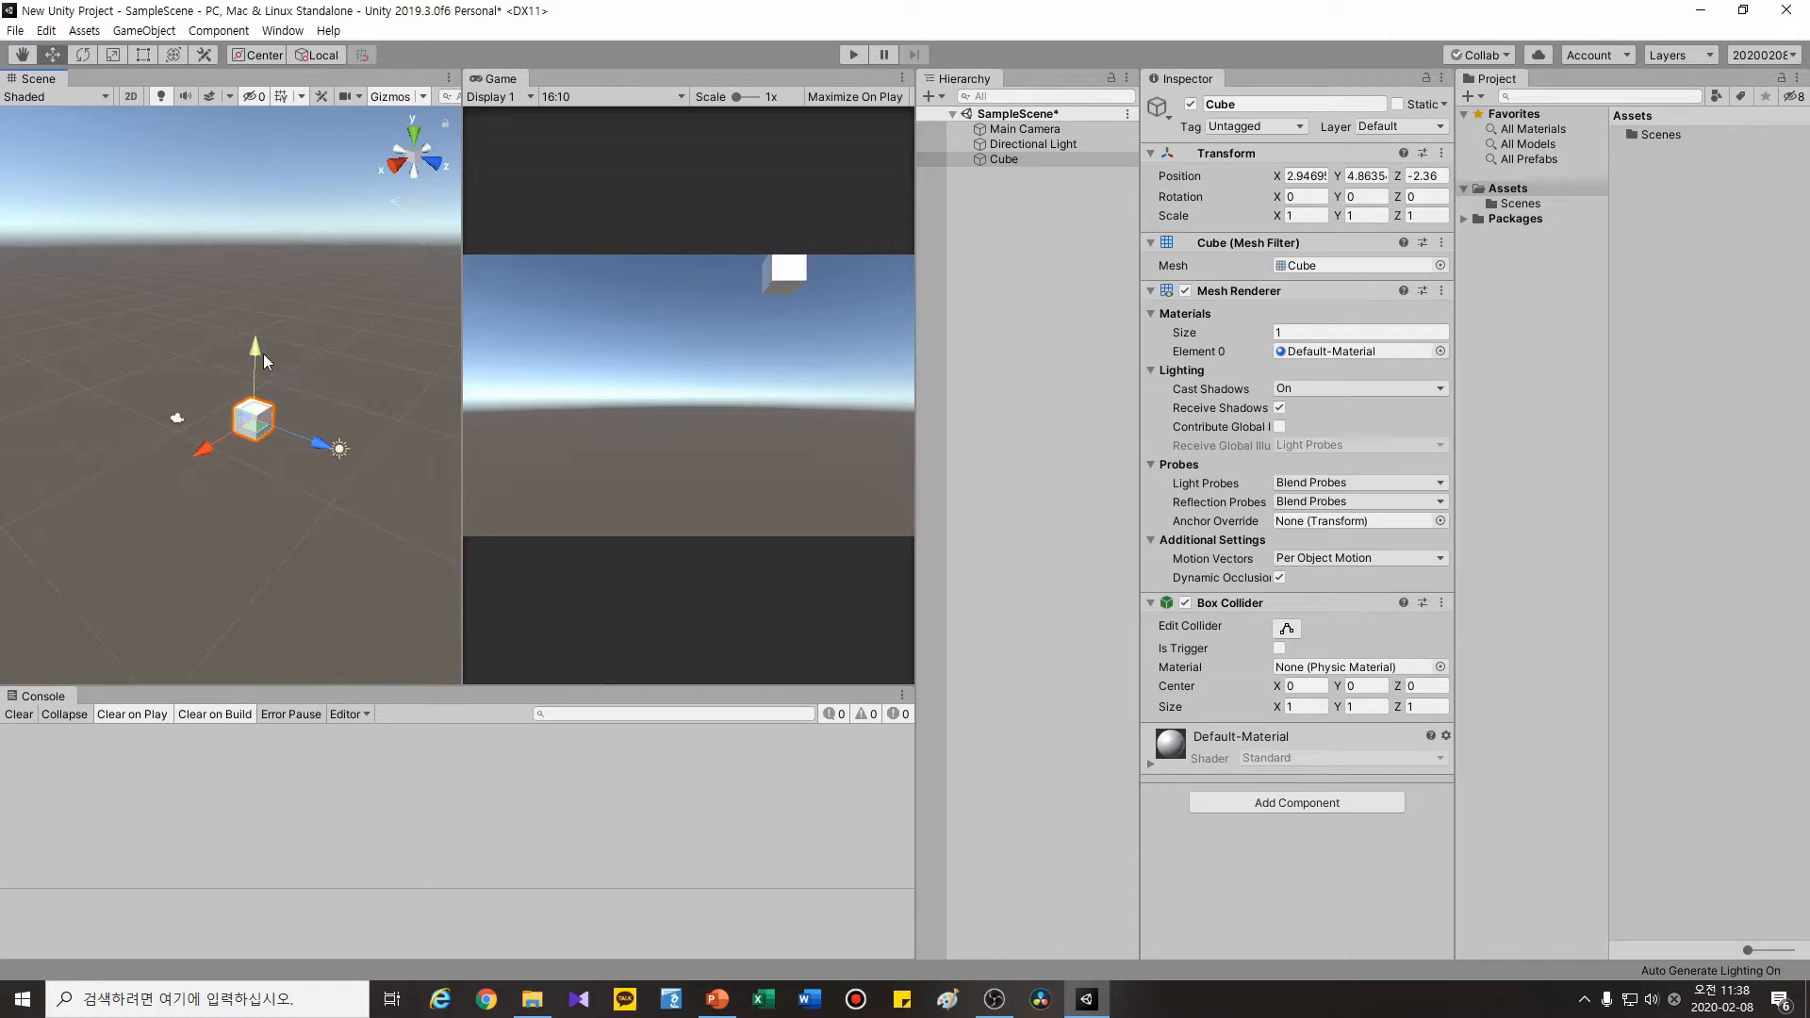
pyautogui.moveTo(263, 354); pyautogui.dragTo(141, 212)
pyautogui.press('e')
# - Scale the cube along its three axes to about X 1.74, Y 1.72 and Z 2.06
pyautogui.click(115, 54)
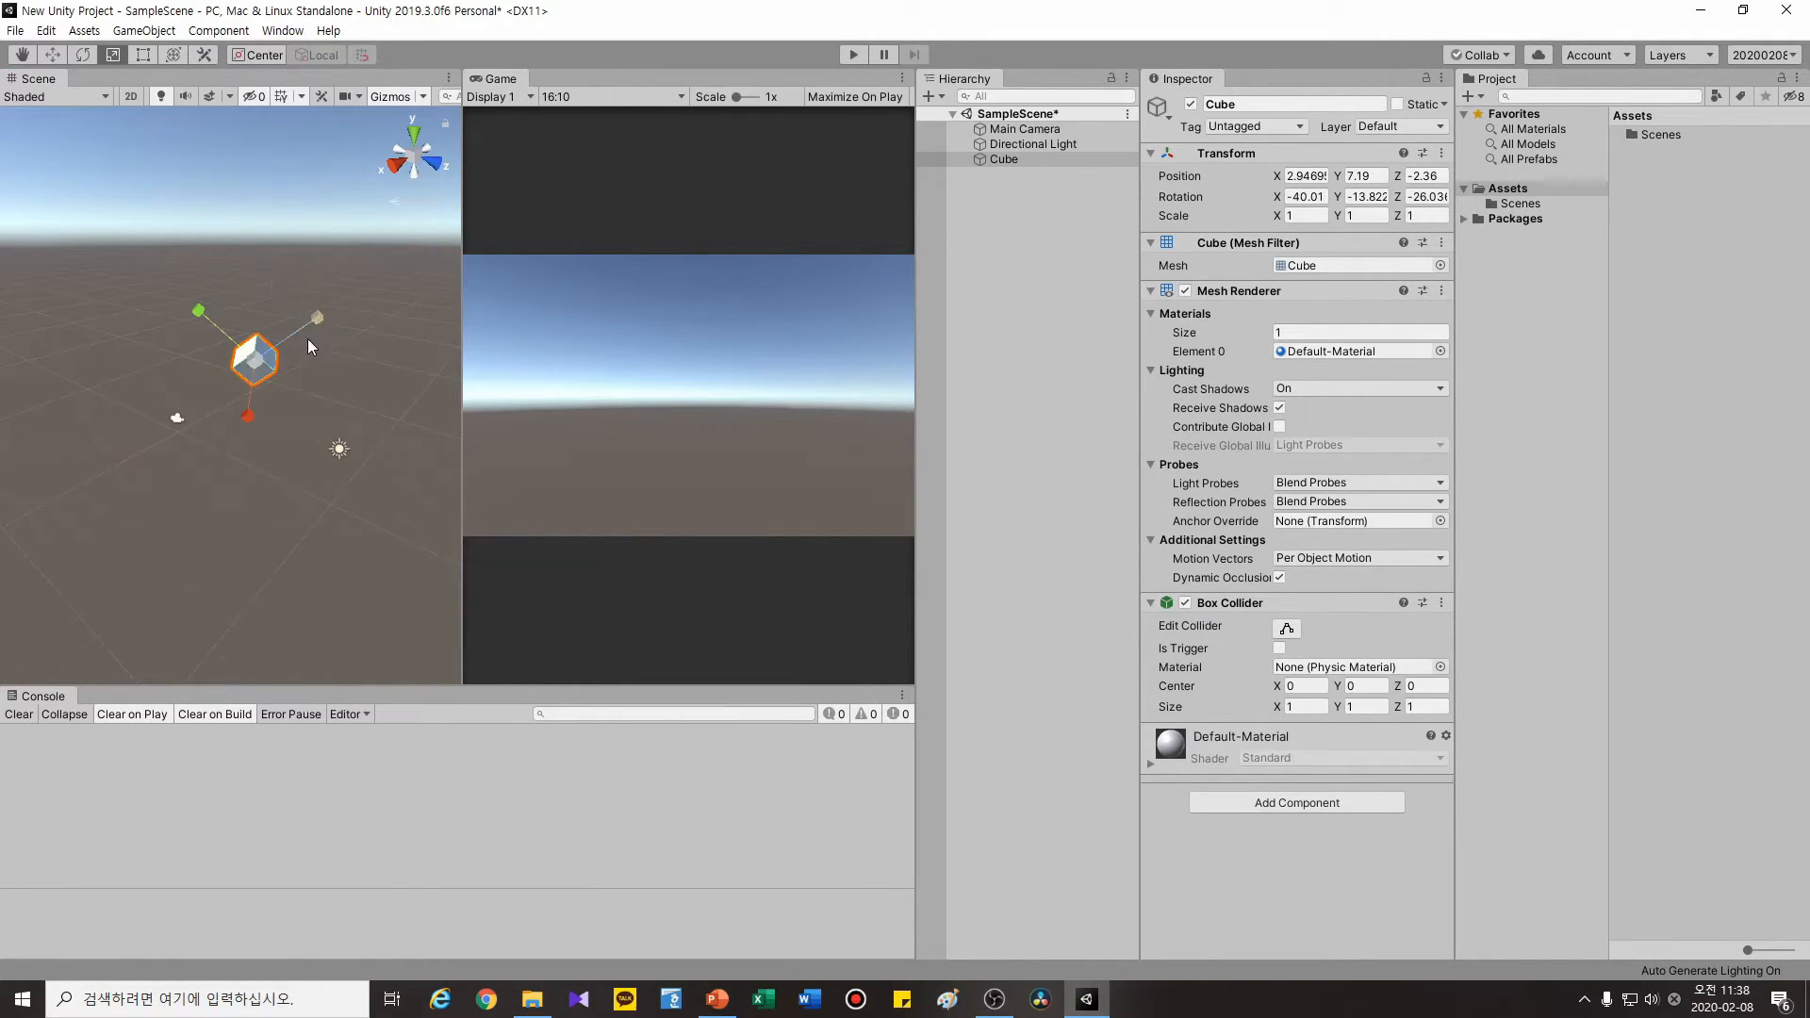
pyautogui.moveTo(315, 320); pyautogui.dragTo(381, 275)
pyautogui.moveTo(193, 304); pyautogui.dragTo(175, 278)
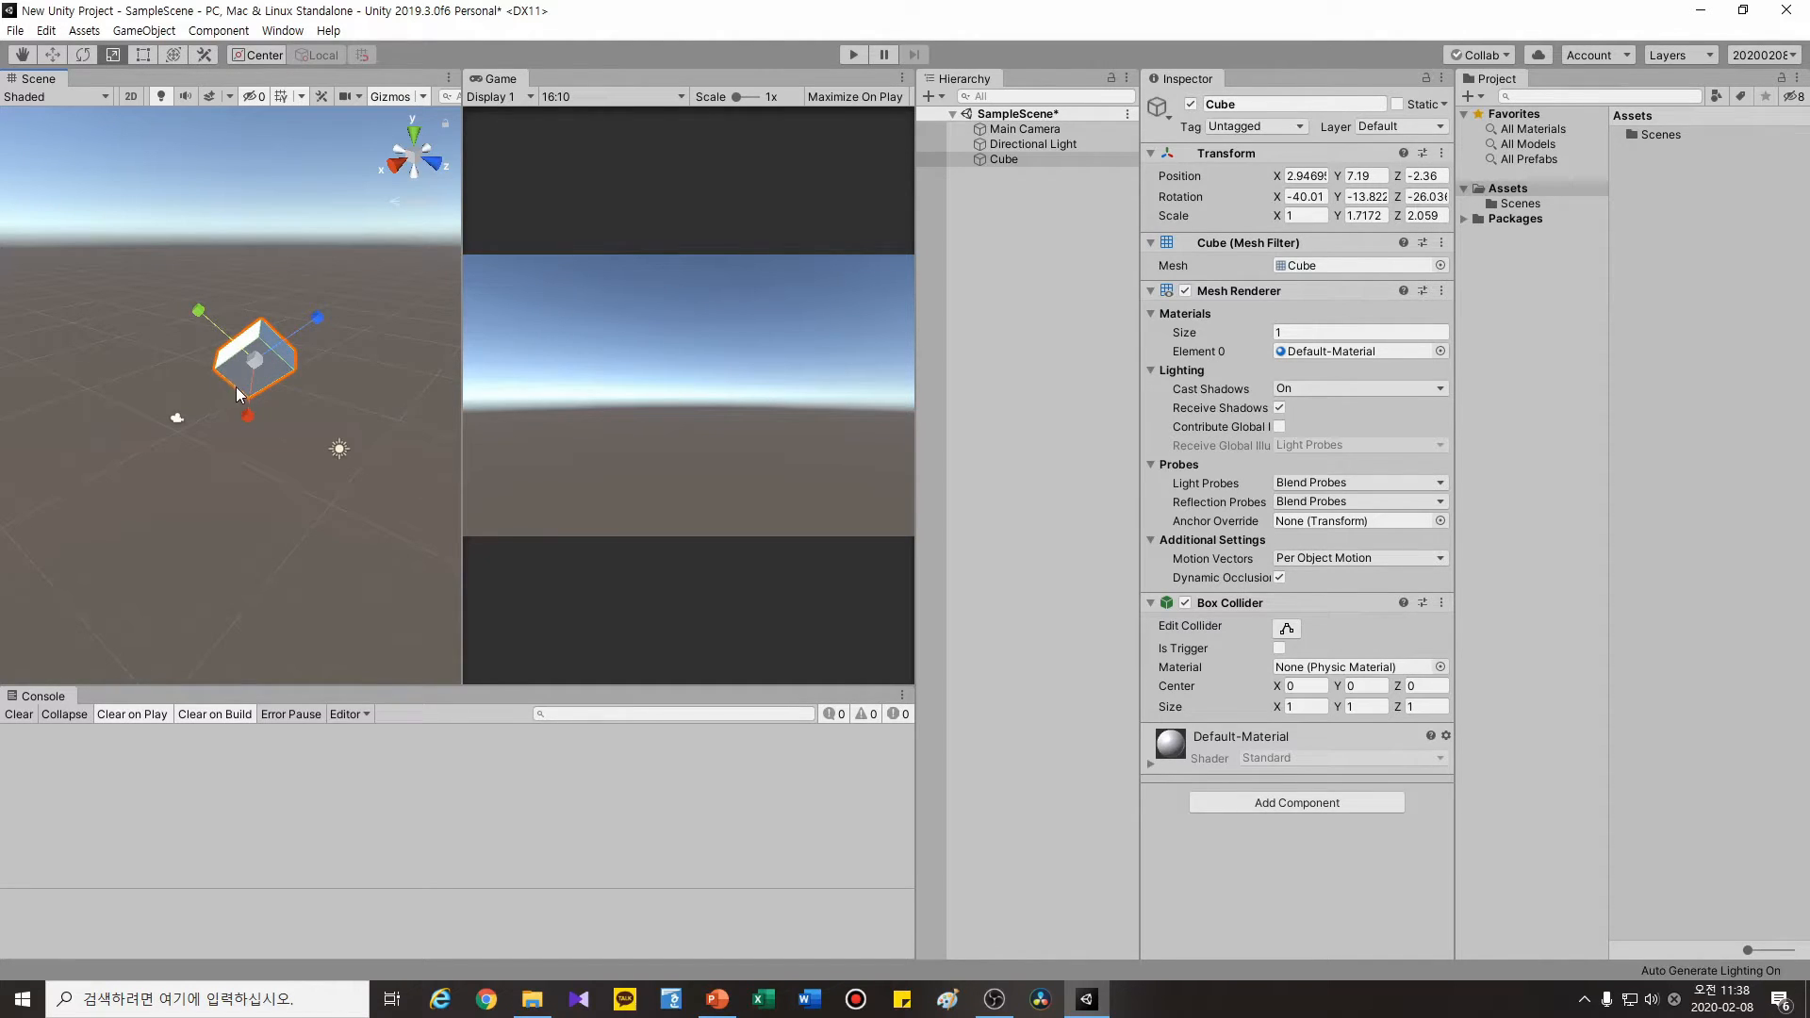
pyautogui.moveTo(247, 415); pyautogui.dragTo(224, 450)
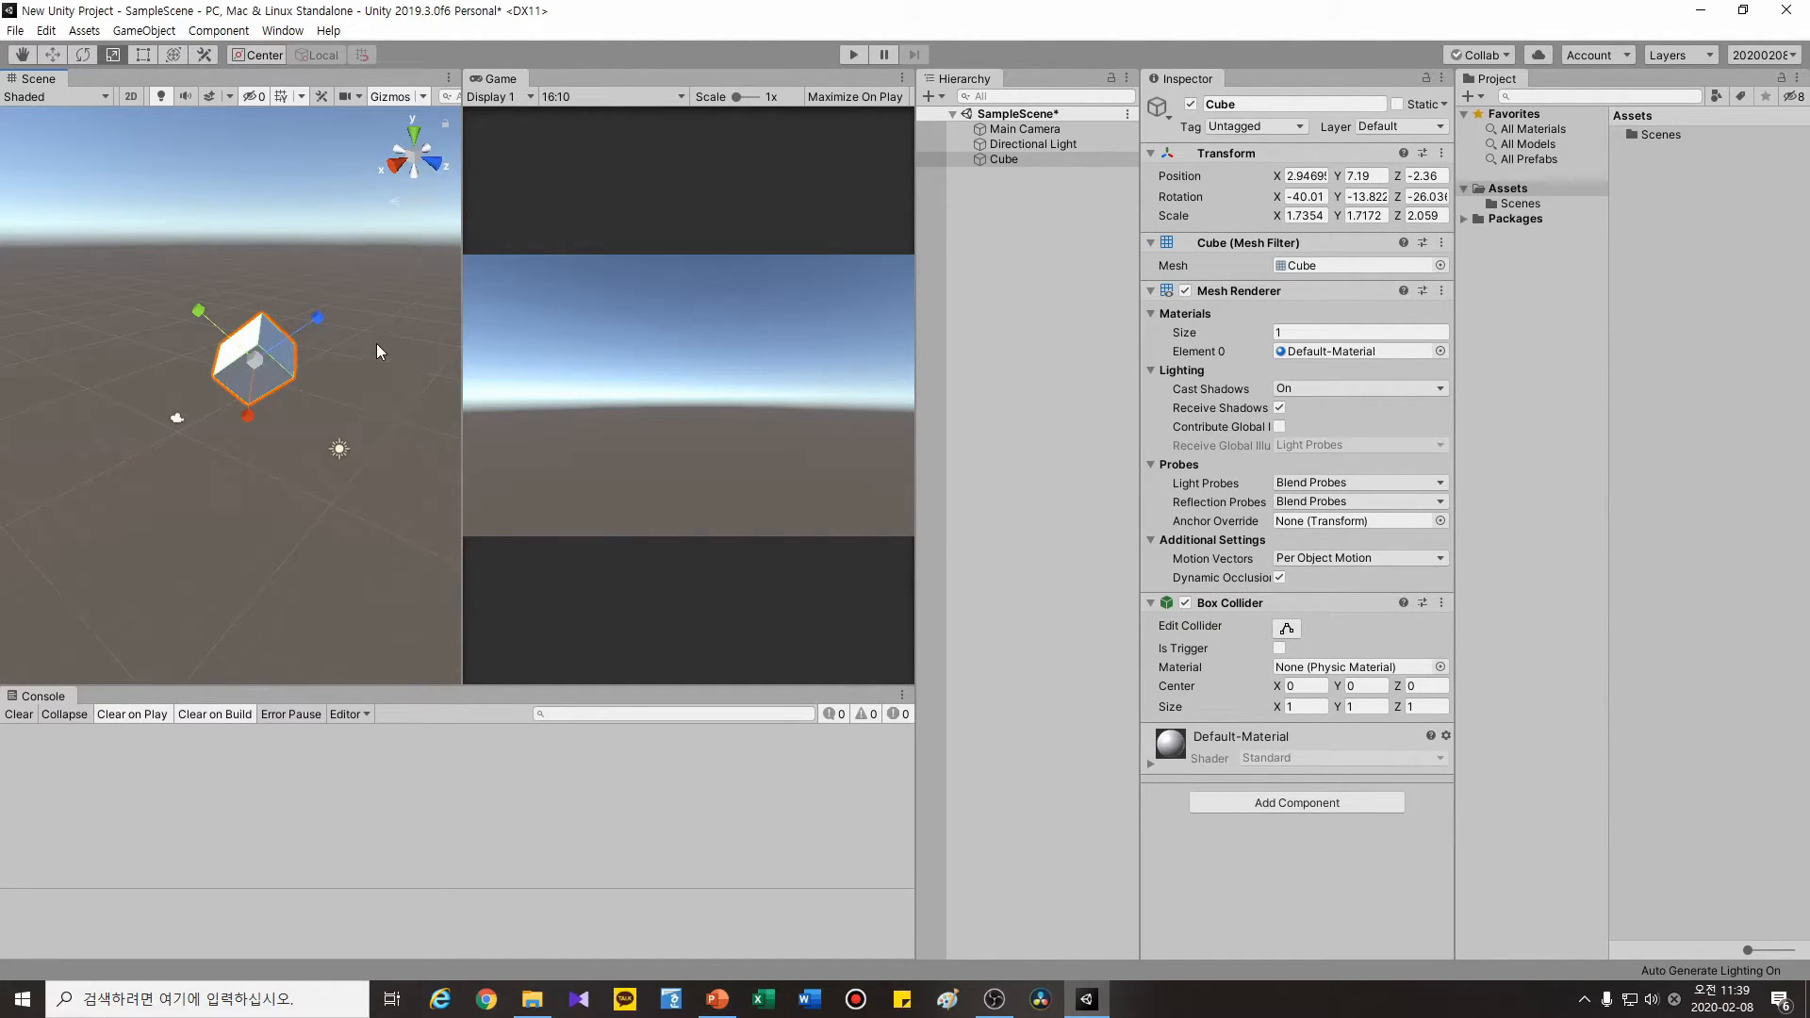
# - Review the Scene View camera controls slide in PowerPoint, return to Unity, and pan the Scene view and frame the cube
pyautogui.click(718, 998)
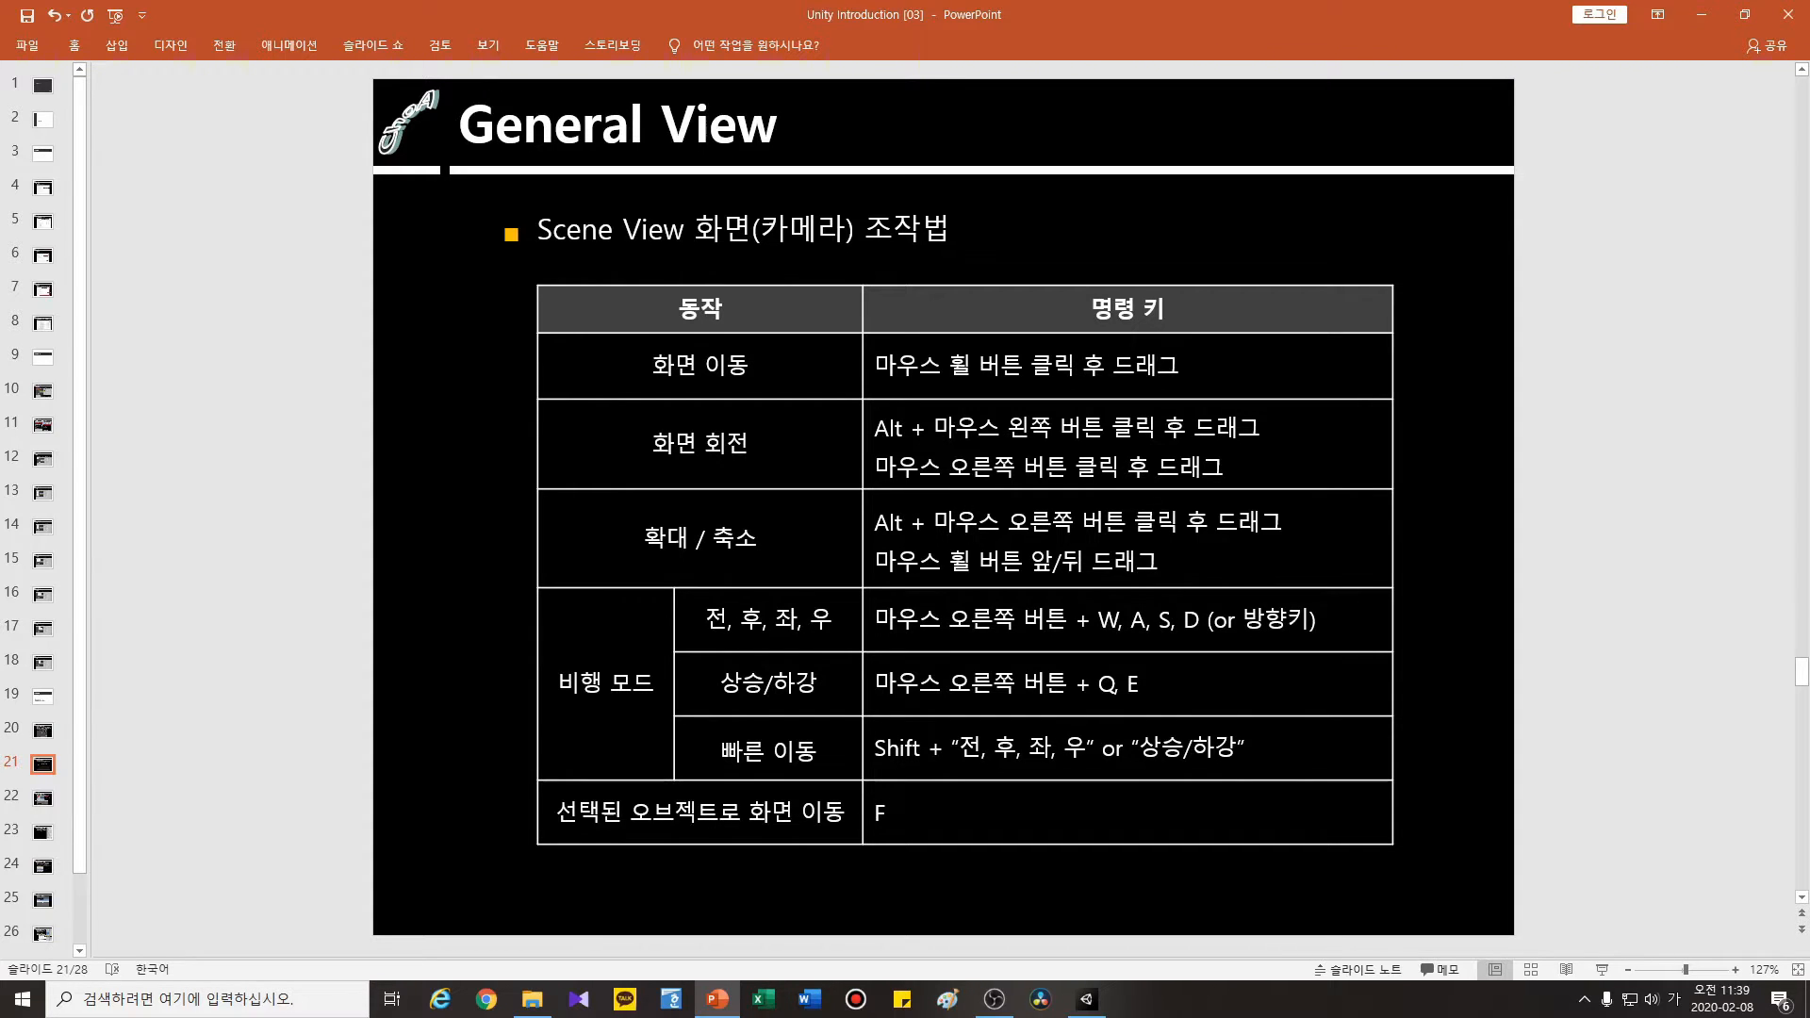
pyautogui.click(1105, 1009)
pyautogui.moveTo(283, 478); pyautogui.dragTo(692, 495, button='middle')
pyautogui.press('f')
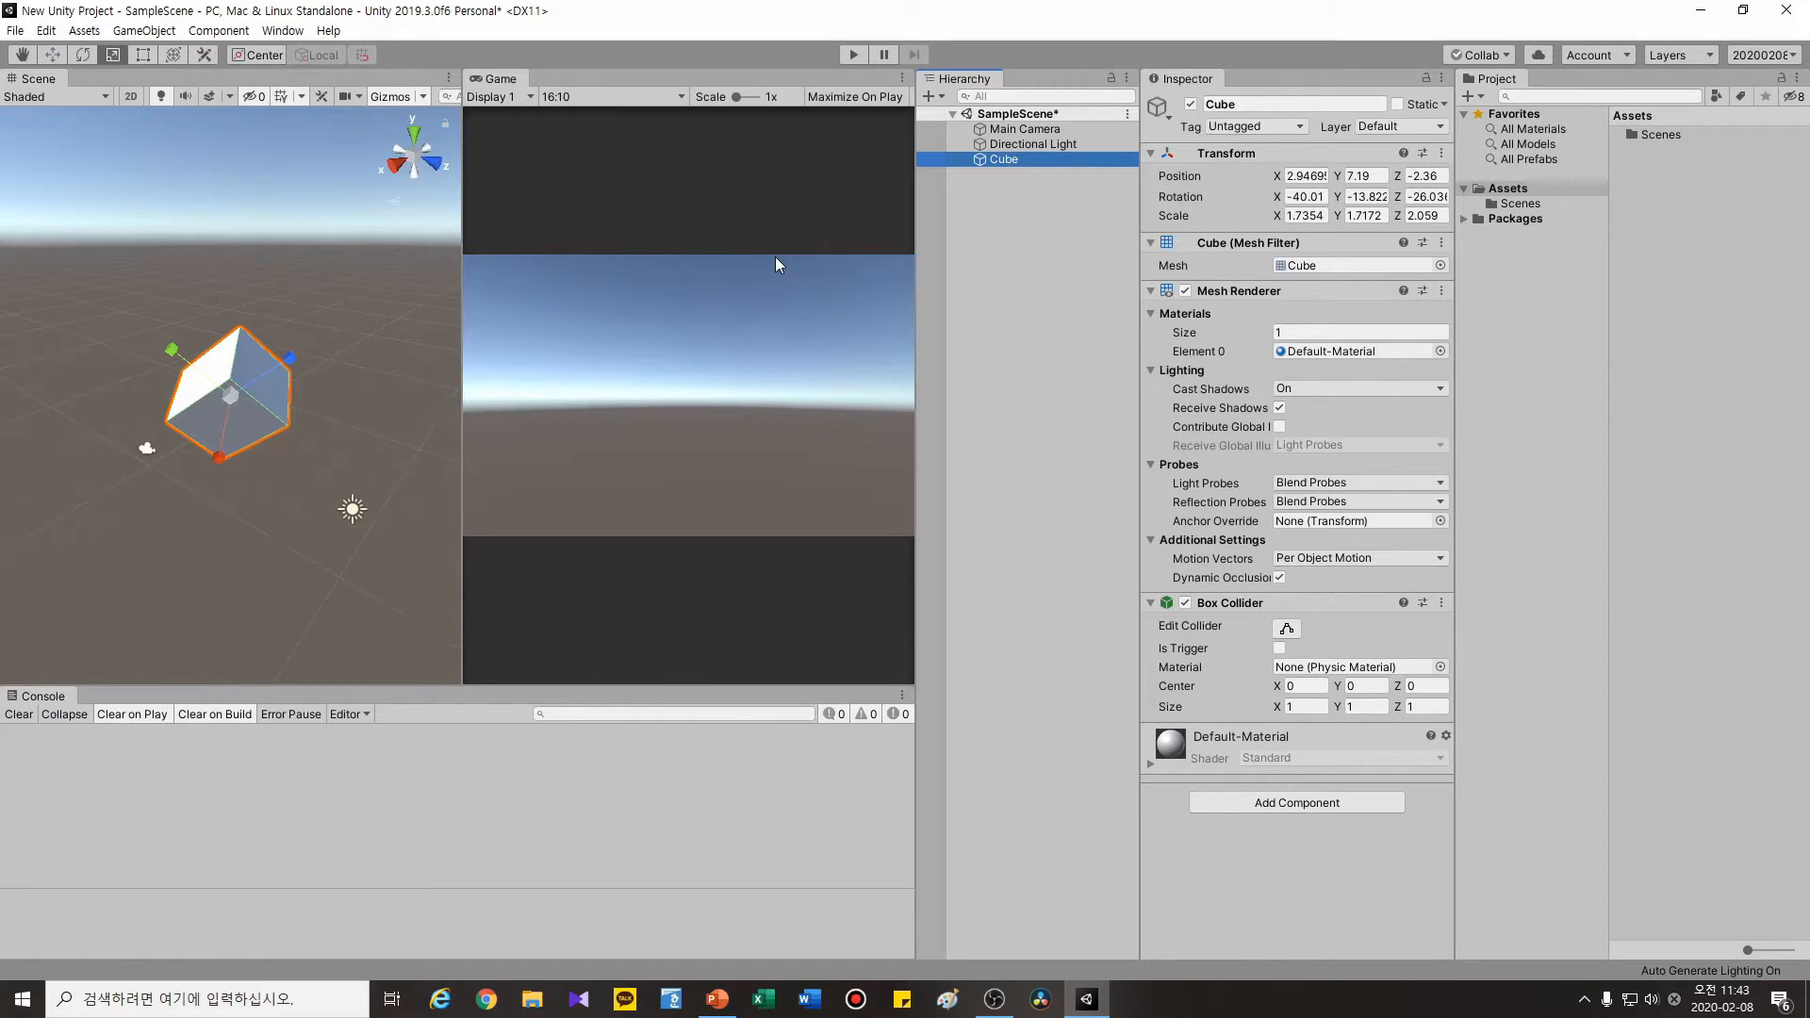
# - Set the cube's position to 0 on X, Y and Z
pyautogui.click(1306, 176)
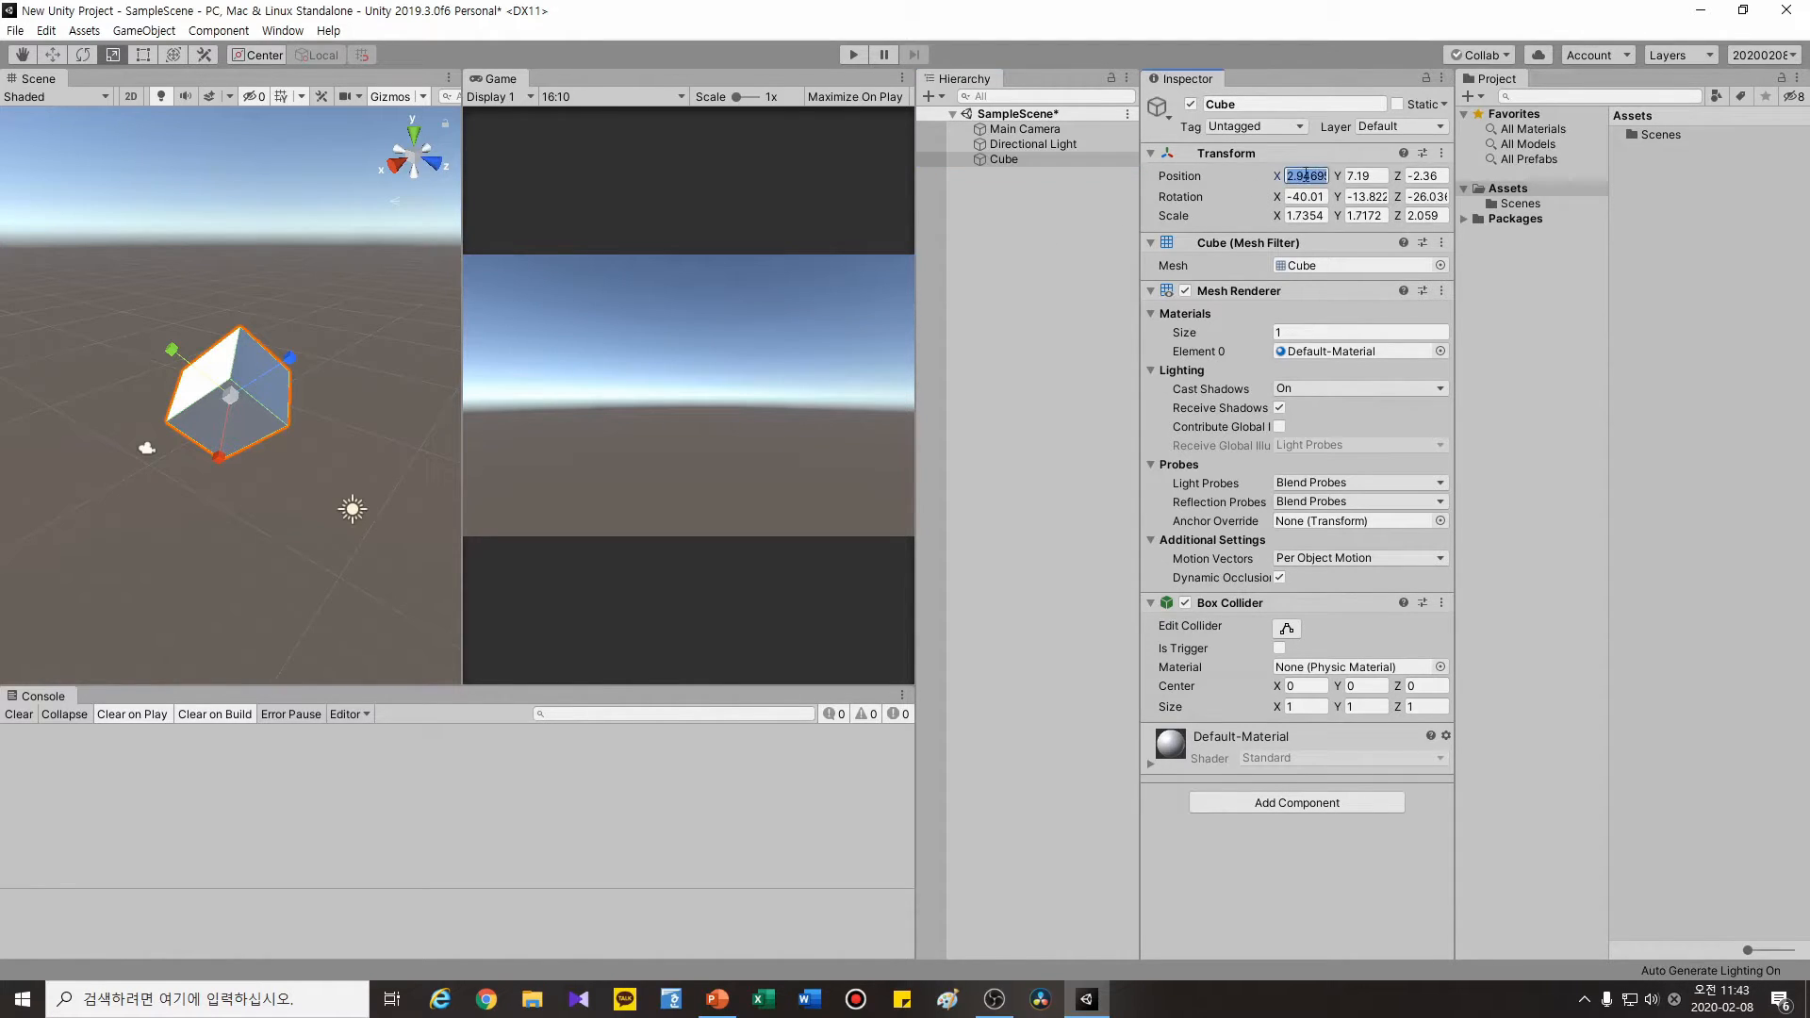
pyautogui.write('0')
pyautogui.press('Tab')
pyautogui.write('0')
pyautogui.press('Tab')
pyautogui.write('0')
# - Set the cube's rotation to 0 on all three axes
pyautogui.click(1426, 196)
pyautogui.write('0')
pyautogui.click(1376, 196)
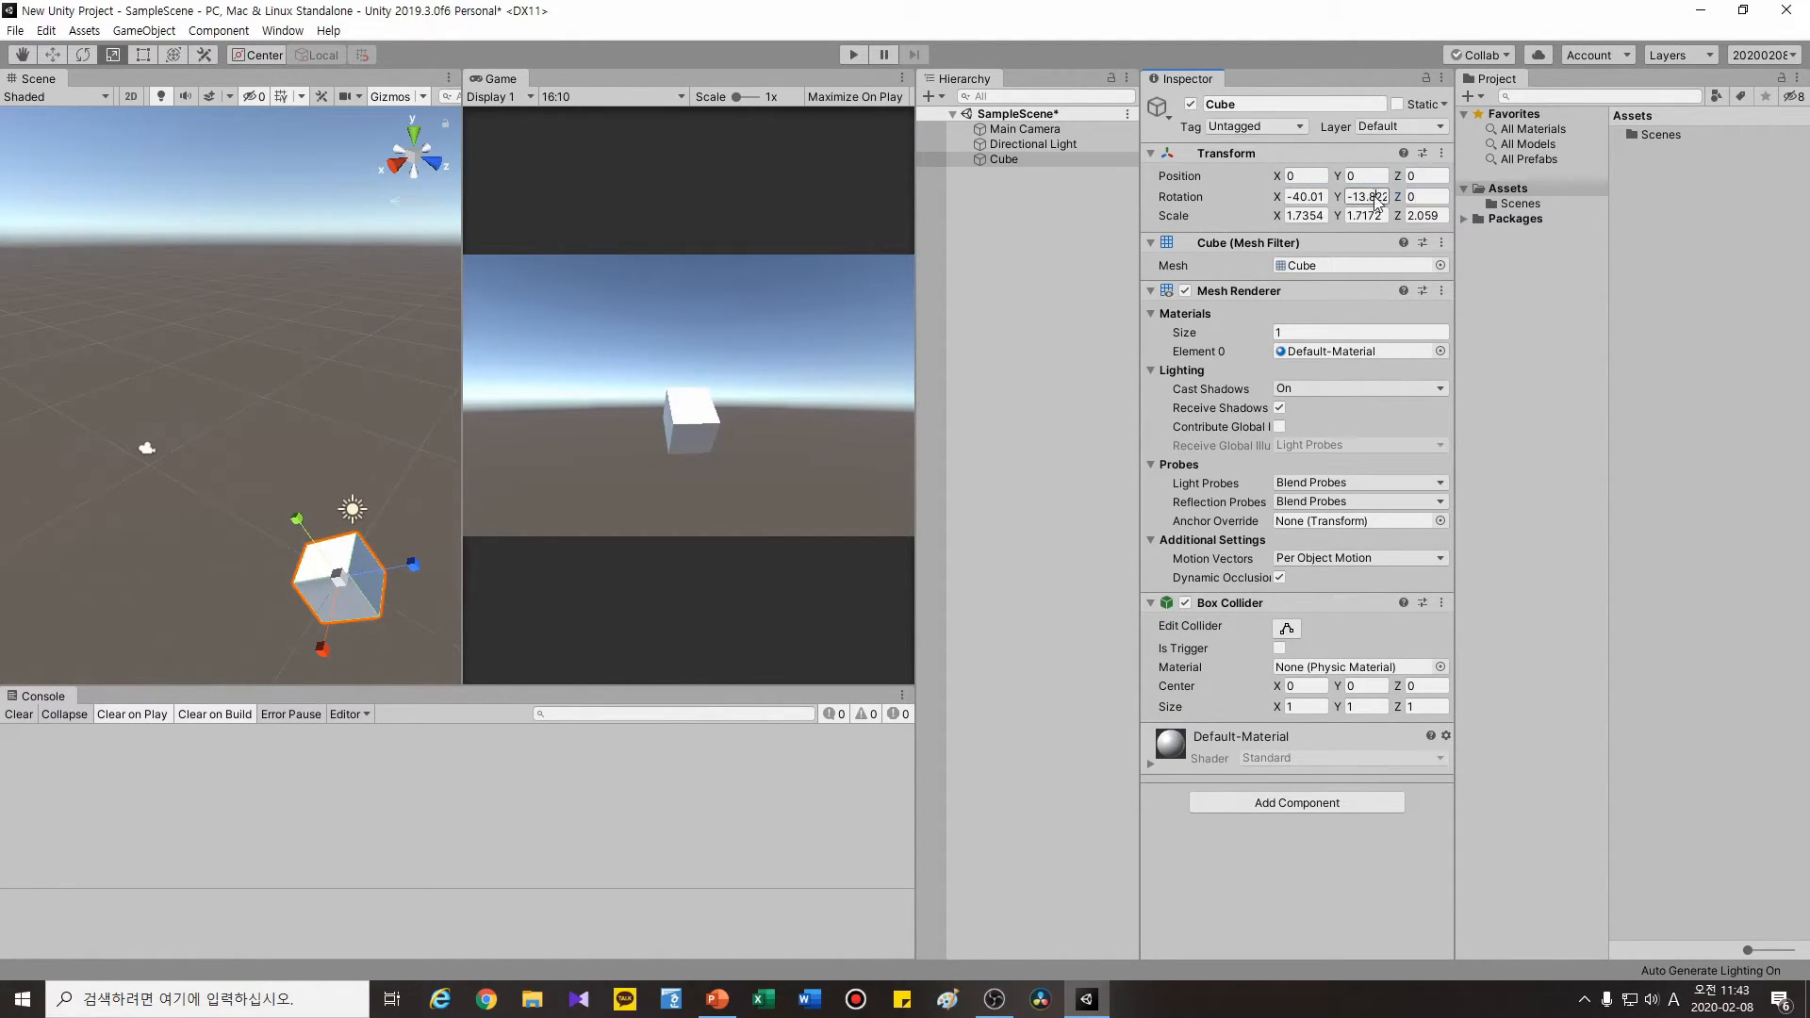
pyautogui.write('0')
pyautogui.click(1306, 196)
pyautogui.write('0')
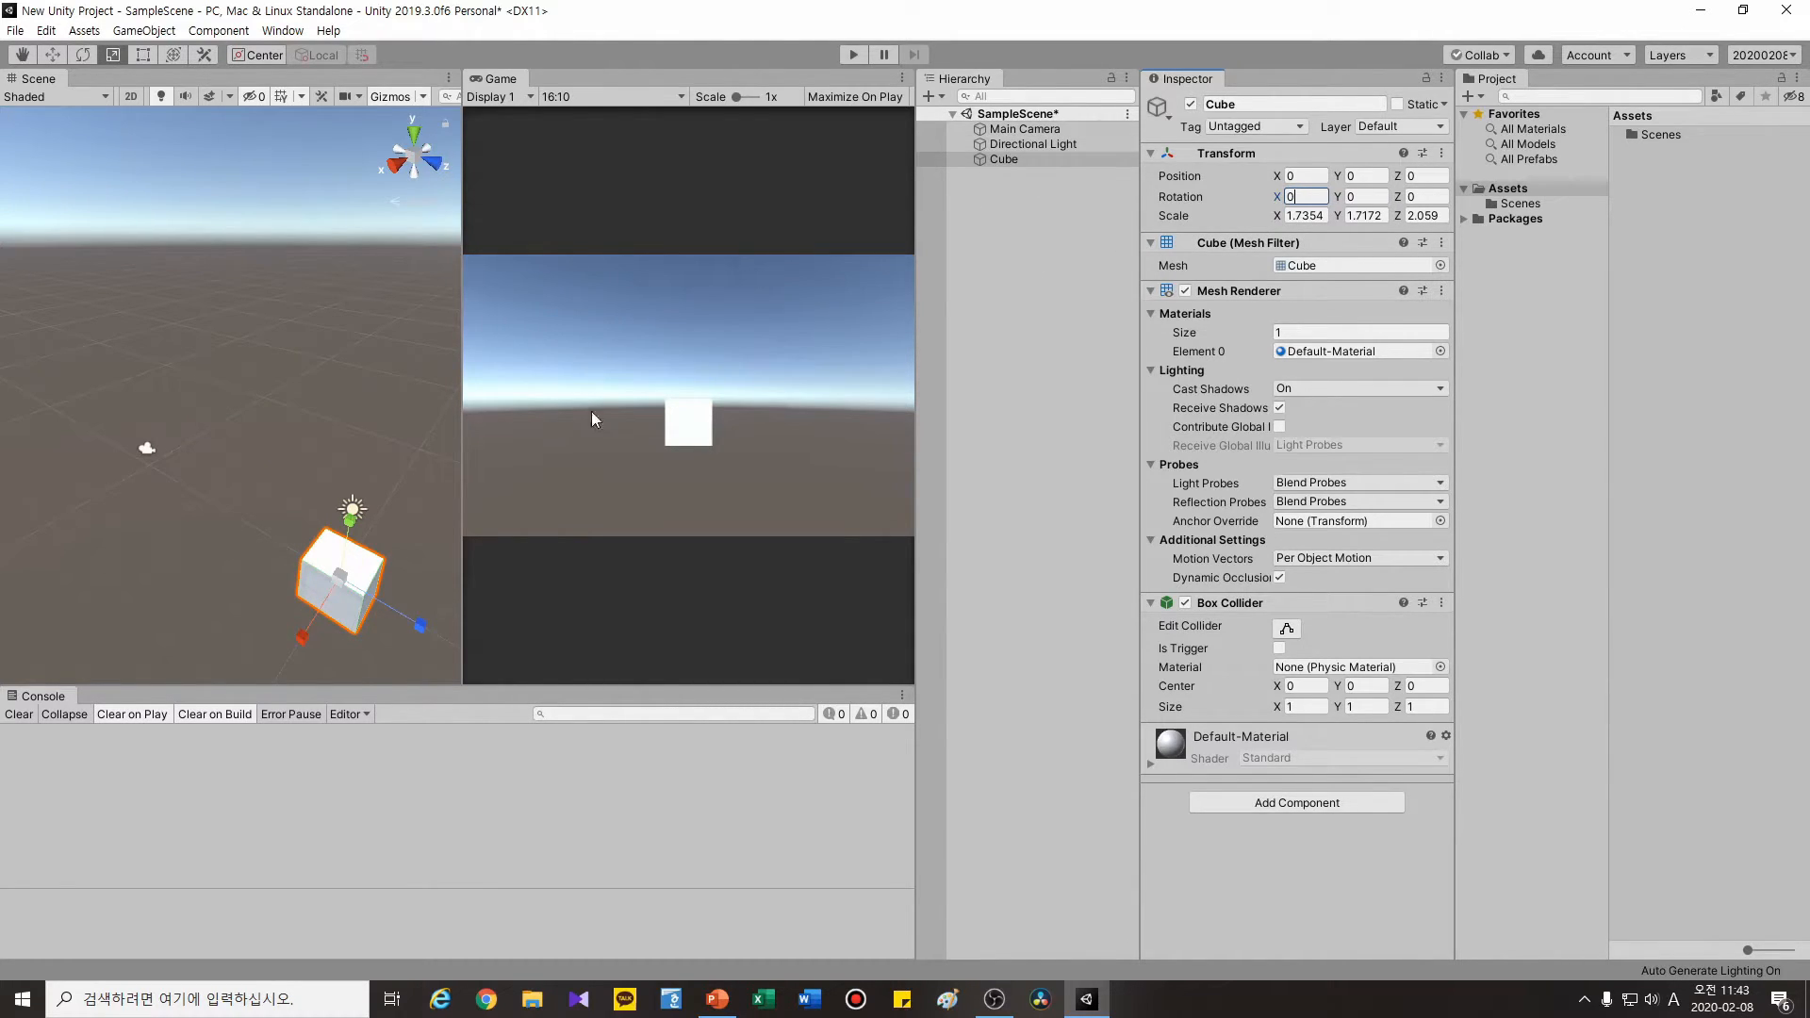
# - Select the Main Camera and orbit the Scene view to examine the camera's position relative to the cube
pyautogui.click(1031, 130)
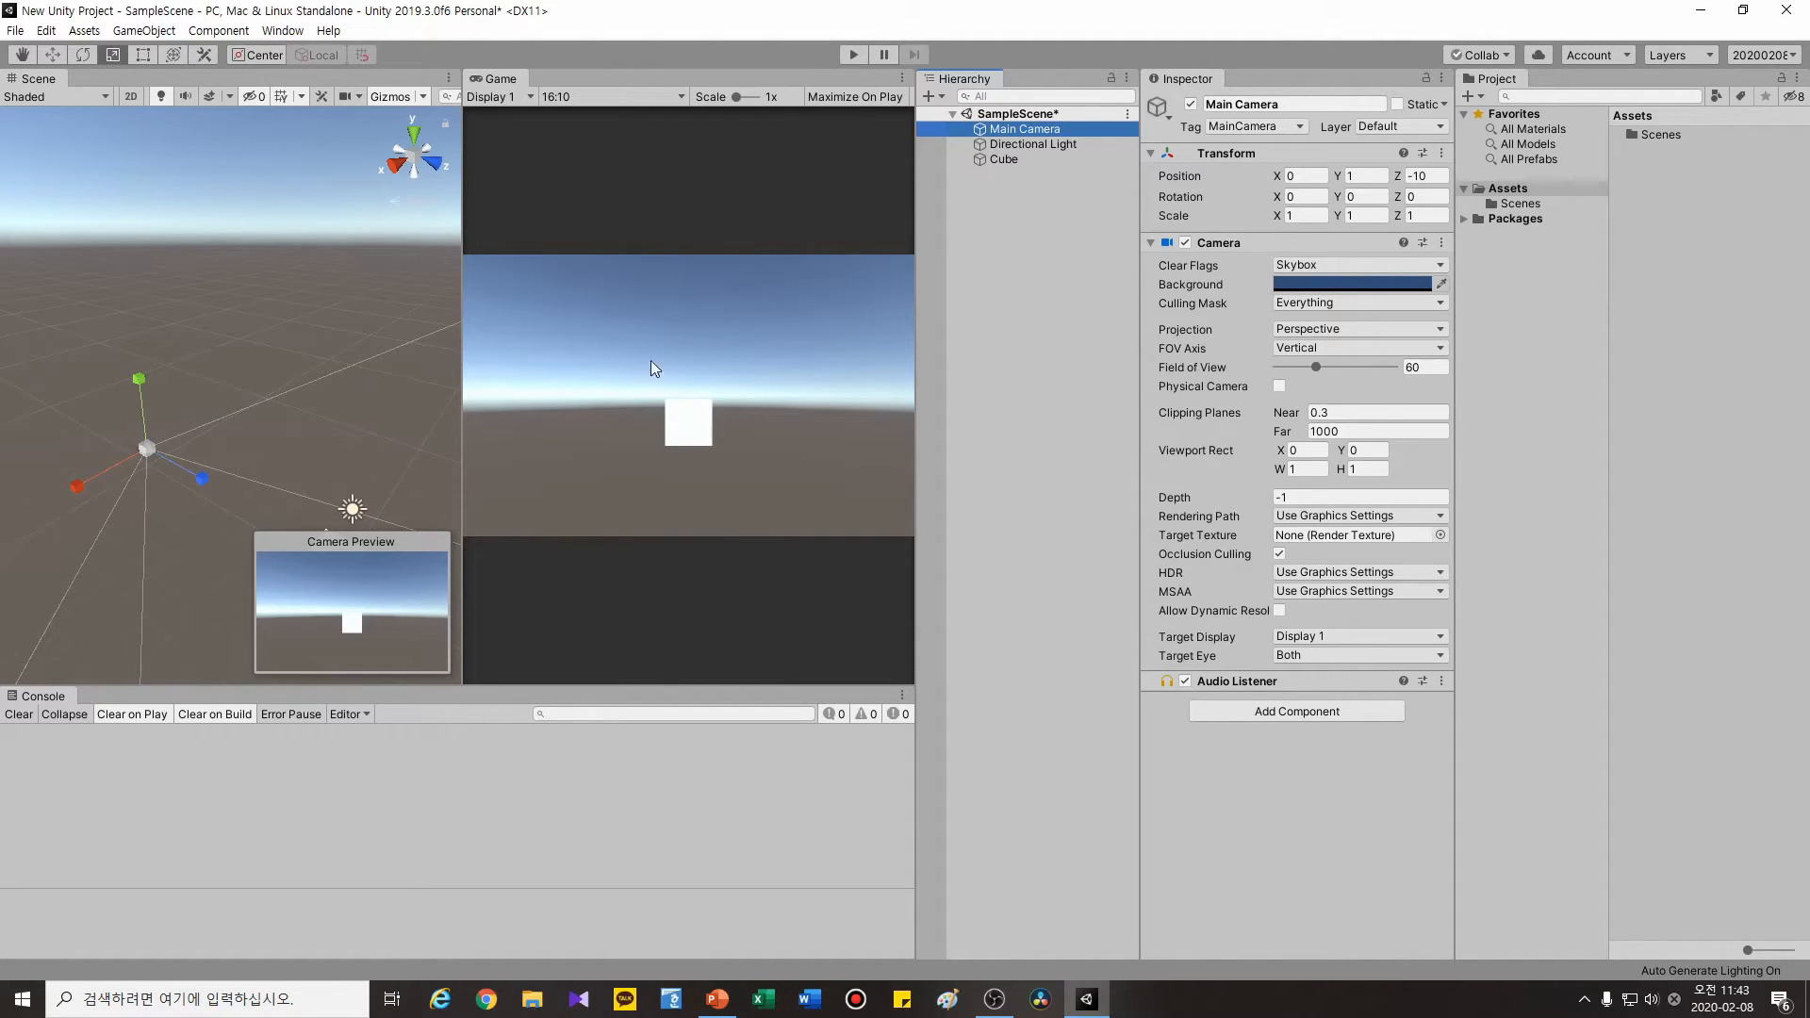
pyautogui.keyDown('alt'); pyautogui.moveTo(239, 387); pyautogui.dragTo(377, 222); pyautogui.keyUp('alt')
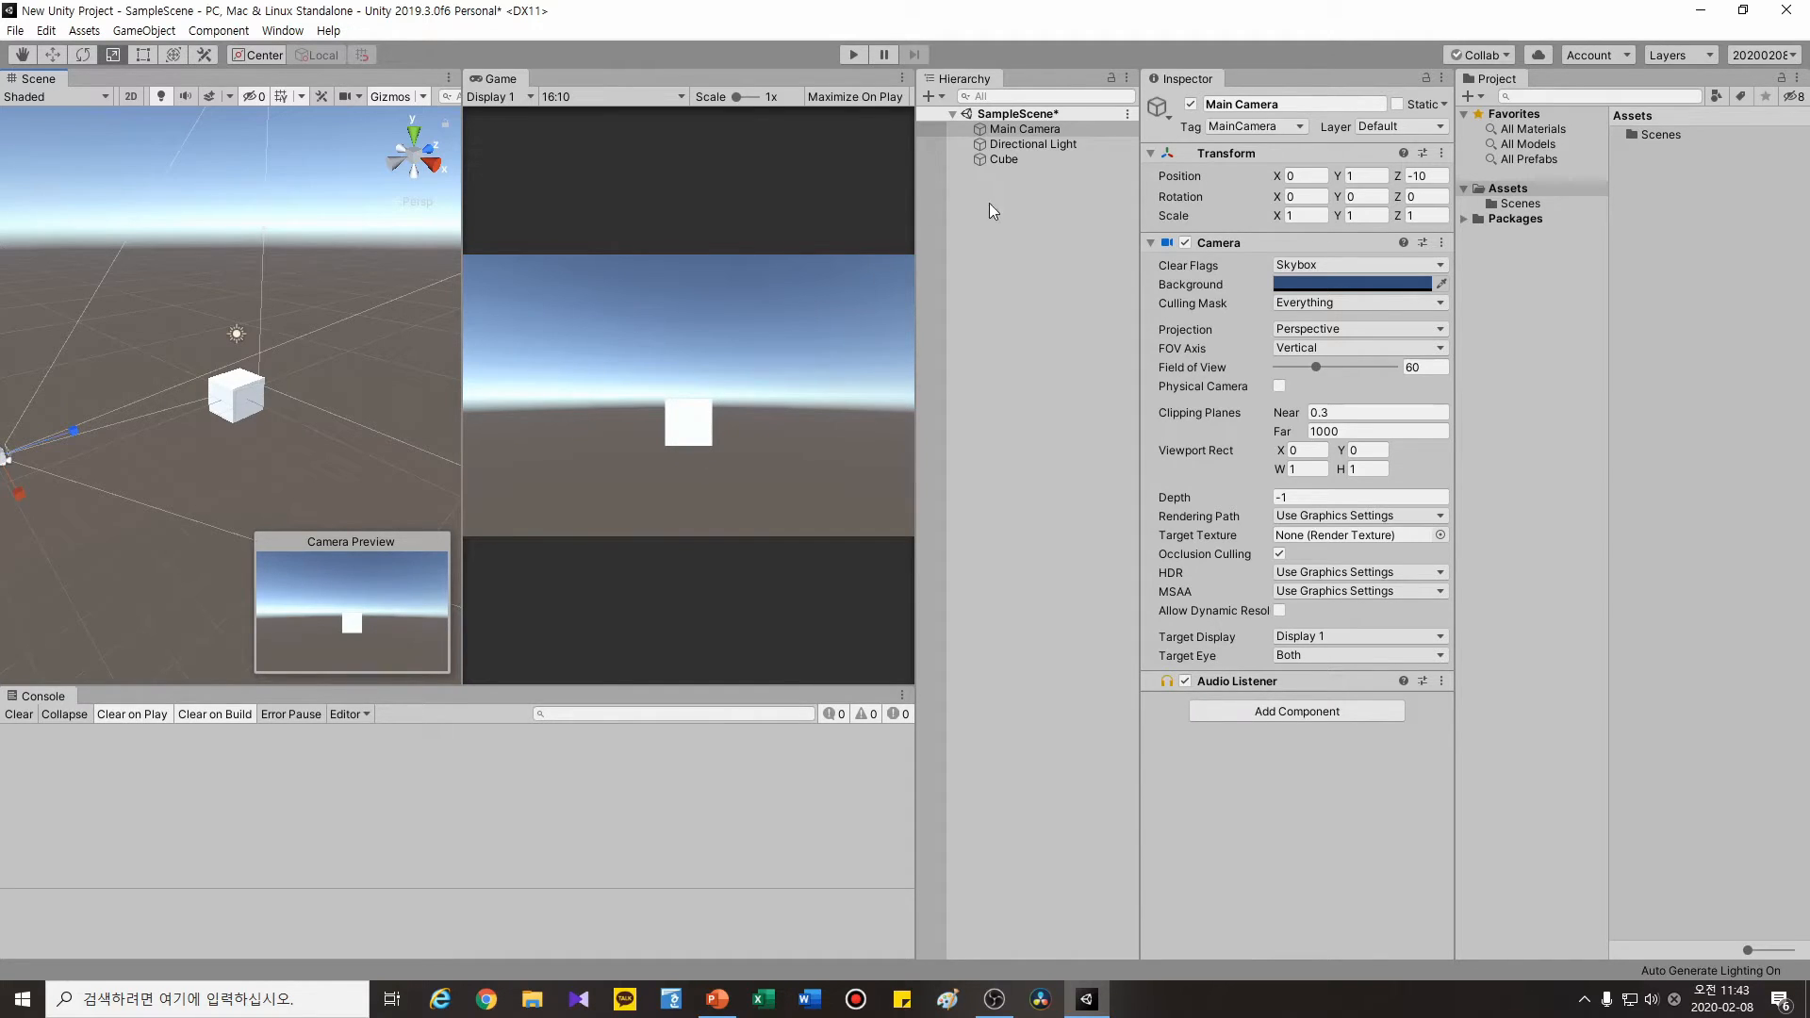
# - Add a Rigidbody component to the cube, and run the scene briefly in Play mode to test its gravity
pyautogui.click(1022, 160)
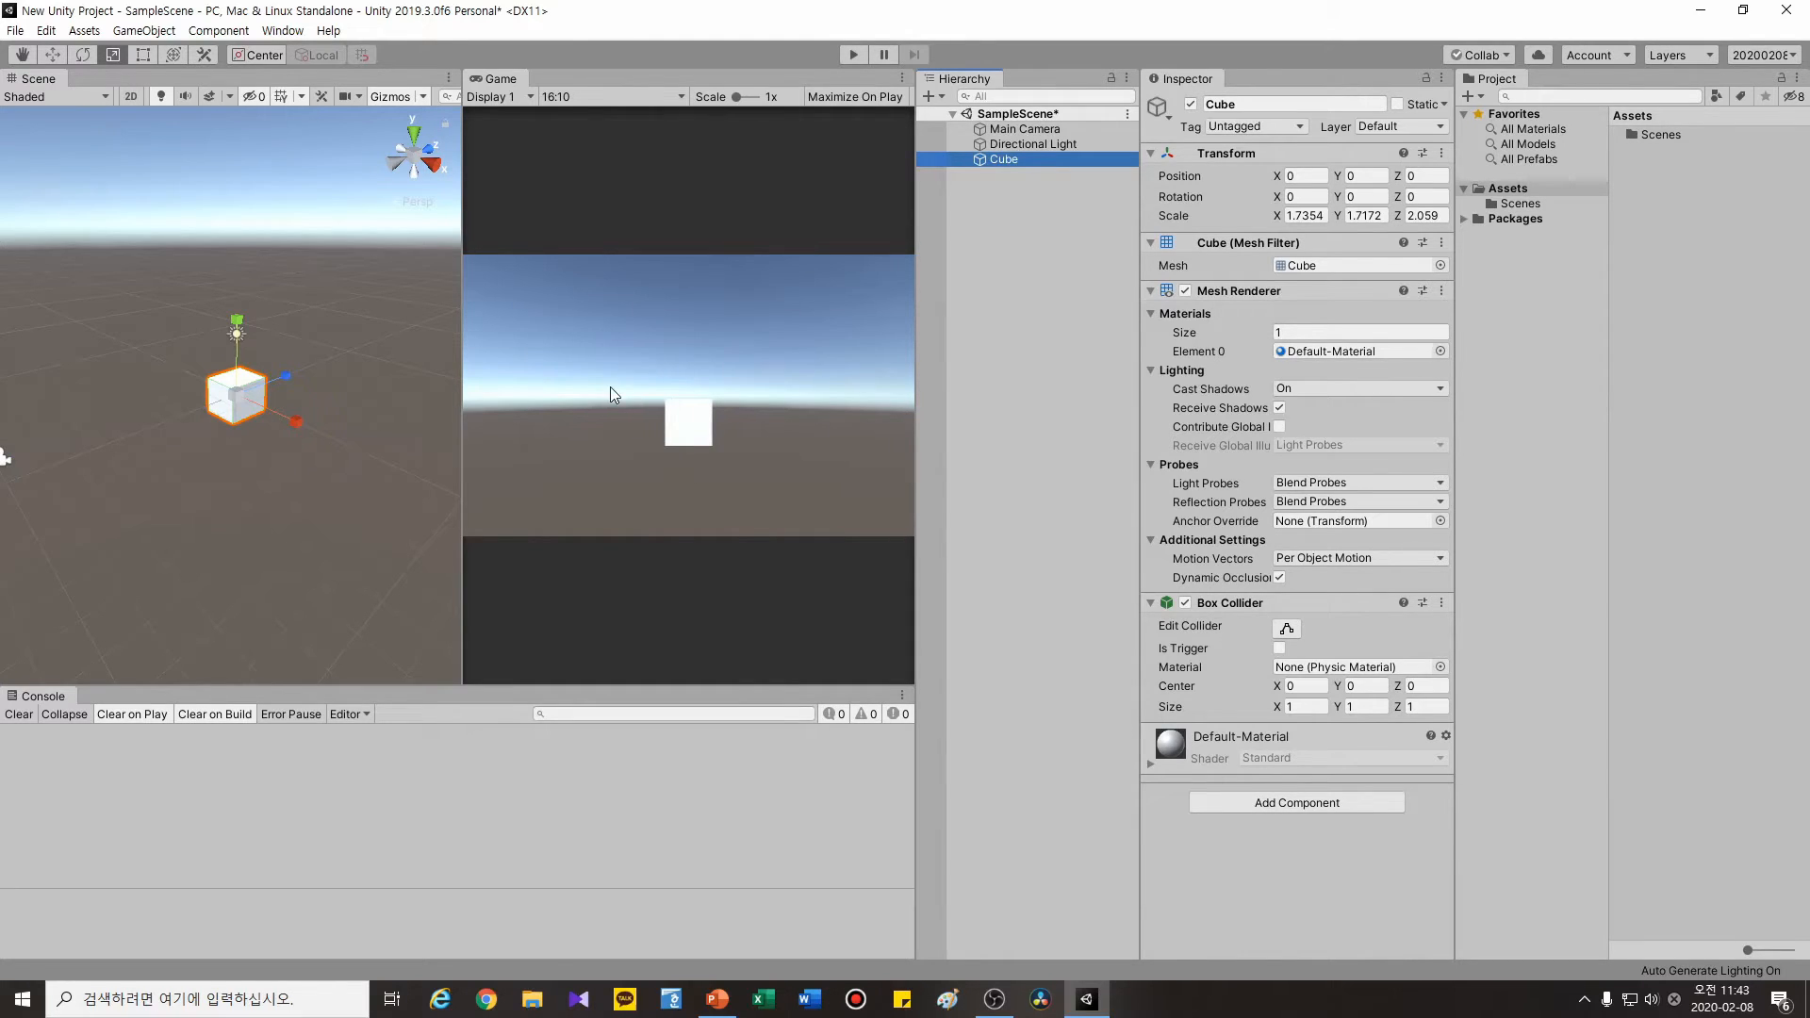
pyautogui.click(217, 30)
pyautogui.moveTo(262, 98)
pyautogui.click(467, 93)
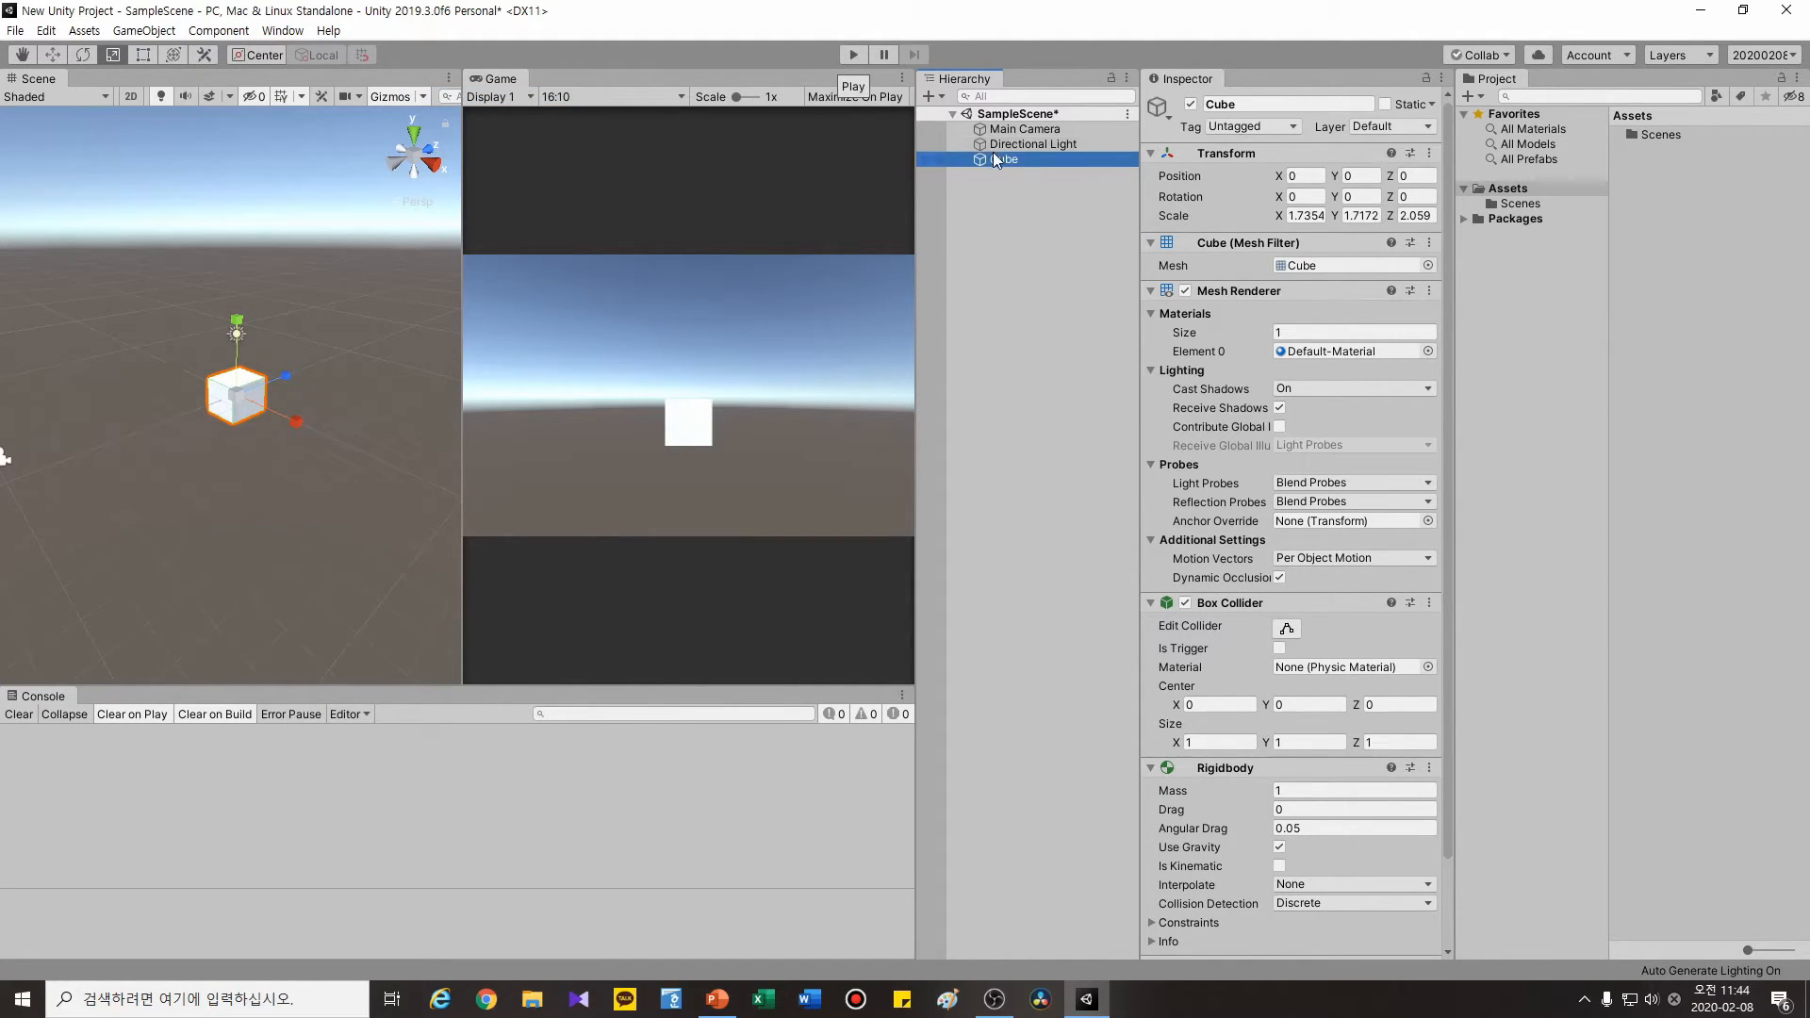
pyautogui.click(854, 55)
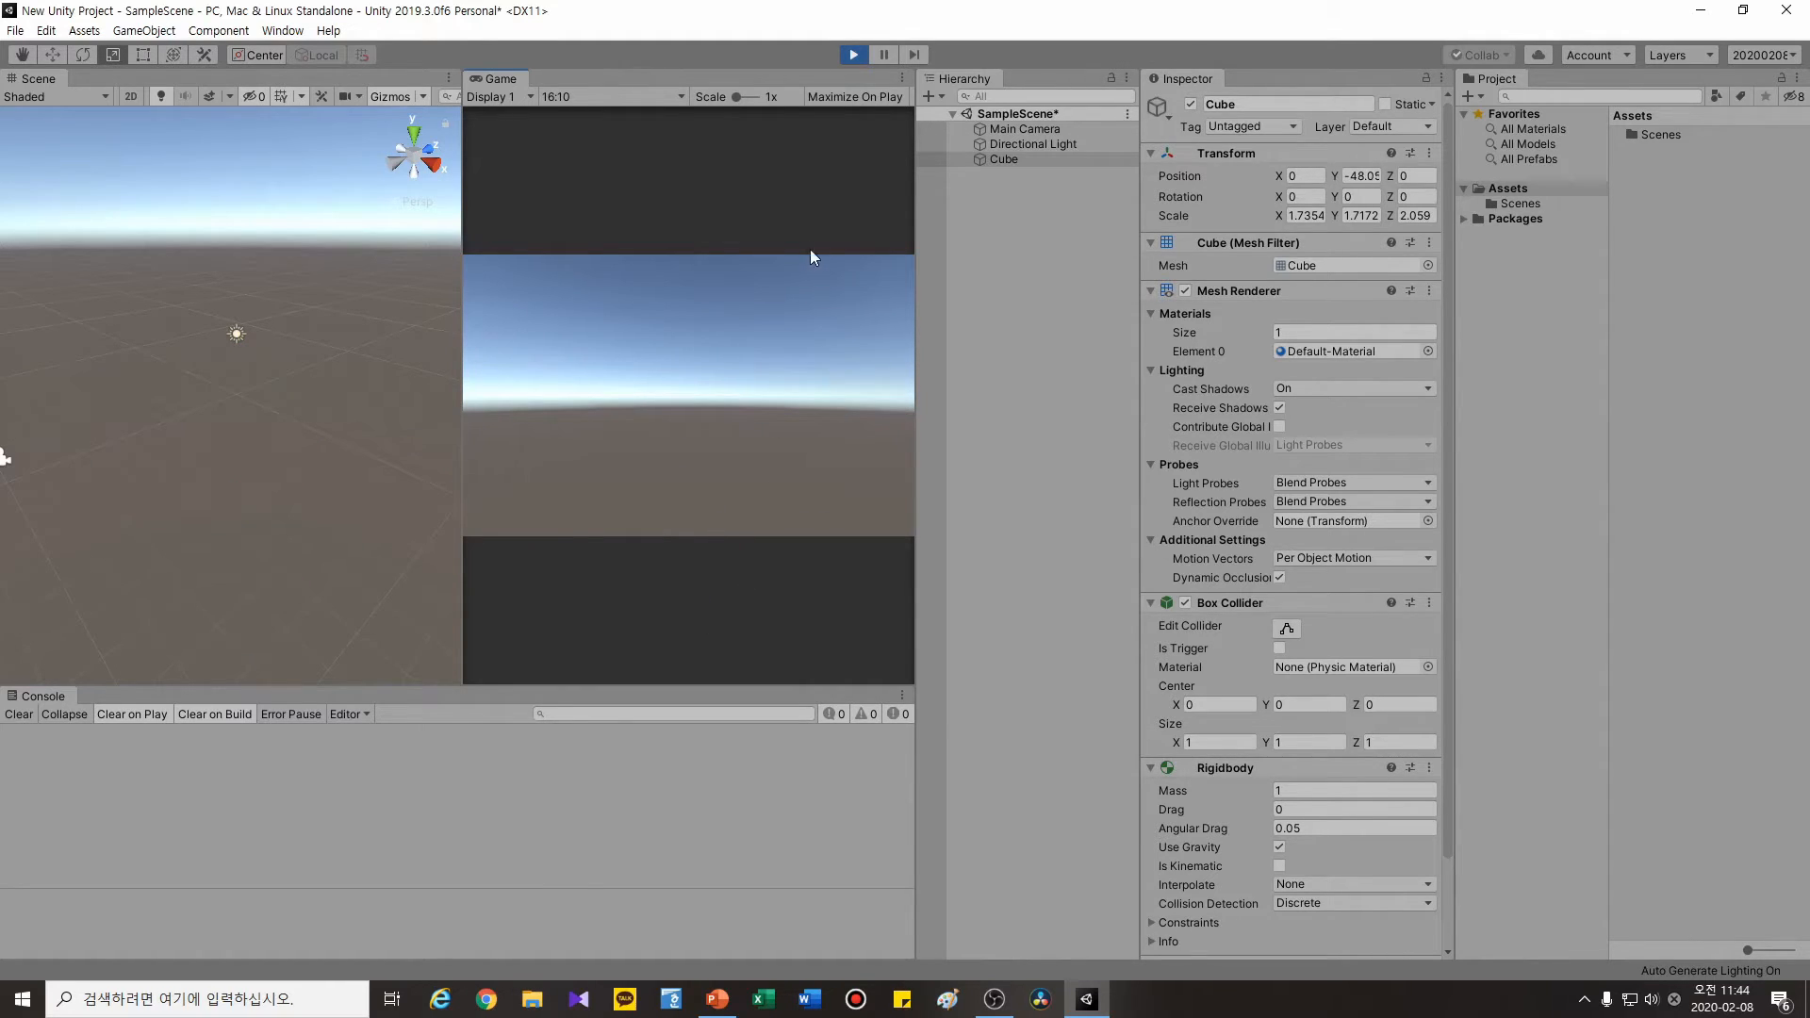
pyautogui.click(854, 55)
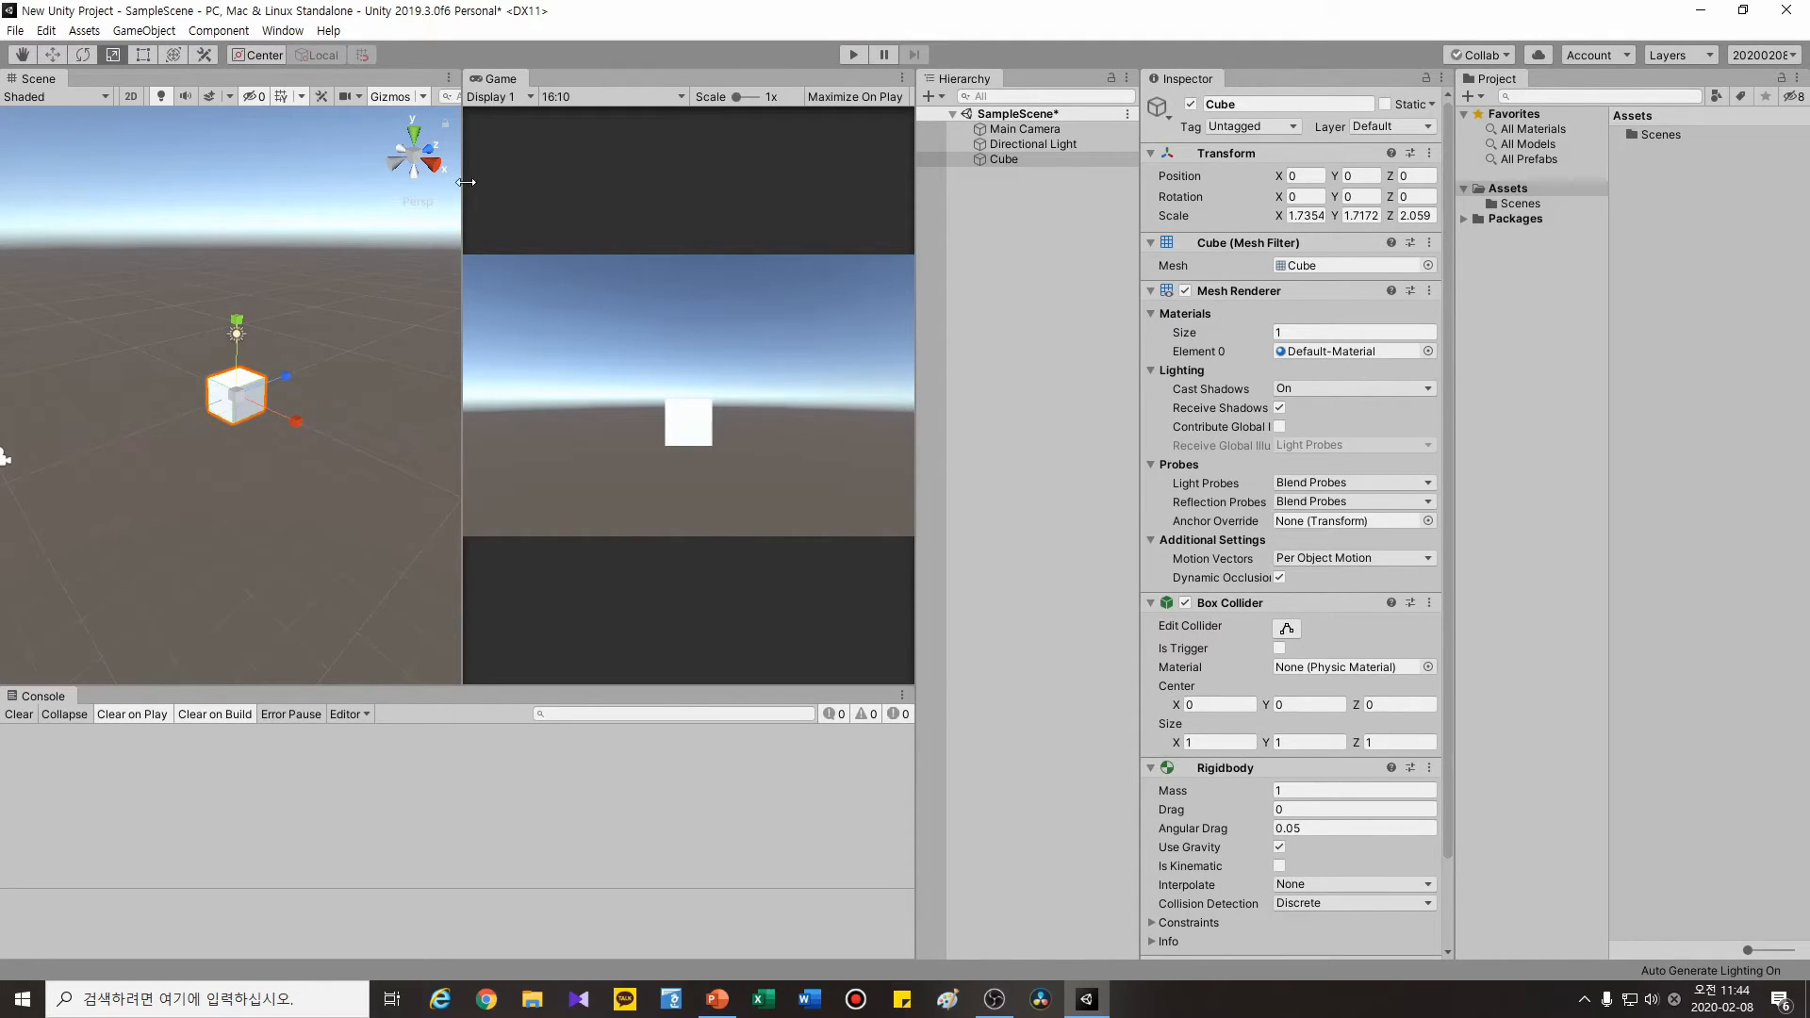
# - Dock the Game view as a tab beside the Scene view, and show and hide its rendering statistics
pyautogui.moveTo(492, 78); pyautogui.dragTo(99, 89)
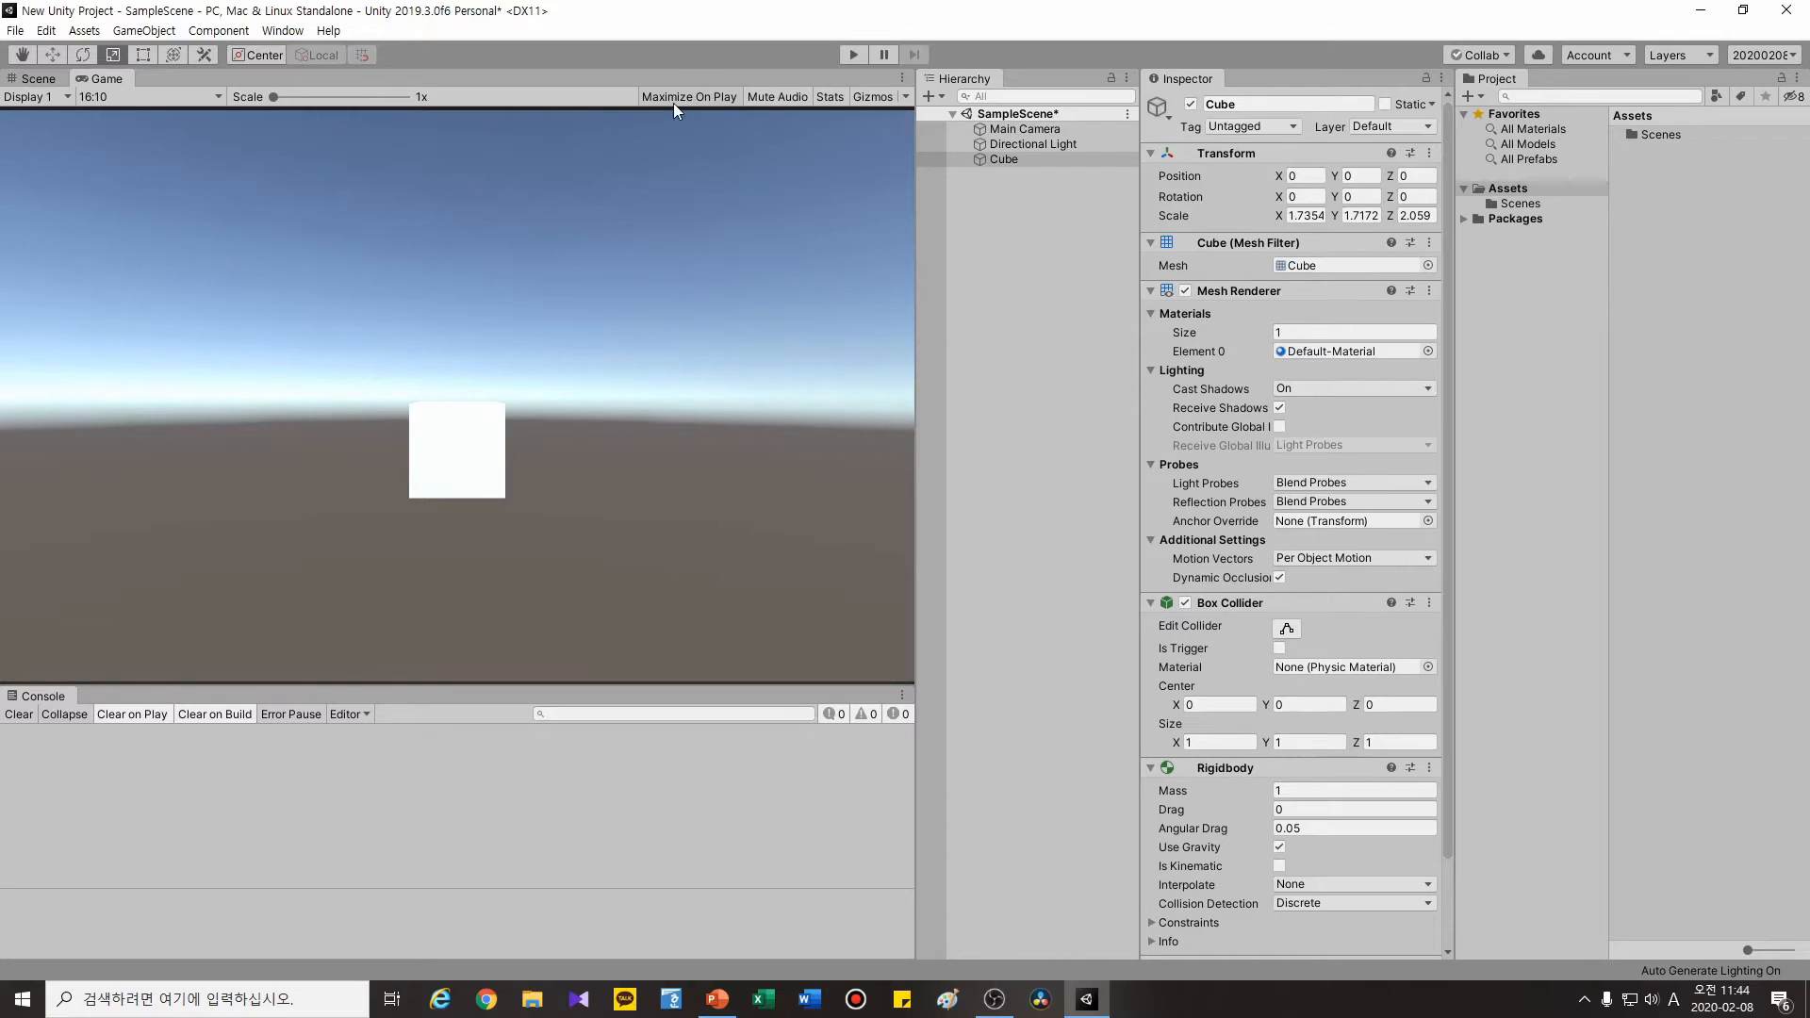
pyautogui.click(835, 96)
pyautogui.click(834, 99)
# - Examine the Inspector properties of the Directional Light, the Main Camera and the Cube
pyautogui.click(1046, 141)
pyautogui.click(1051, 128)
pyautogui.click(1043, 158)
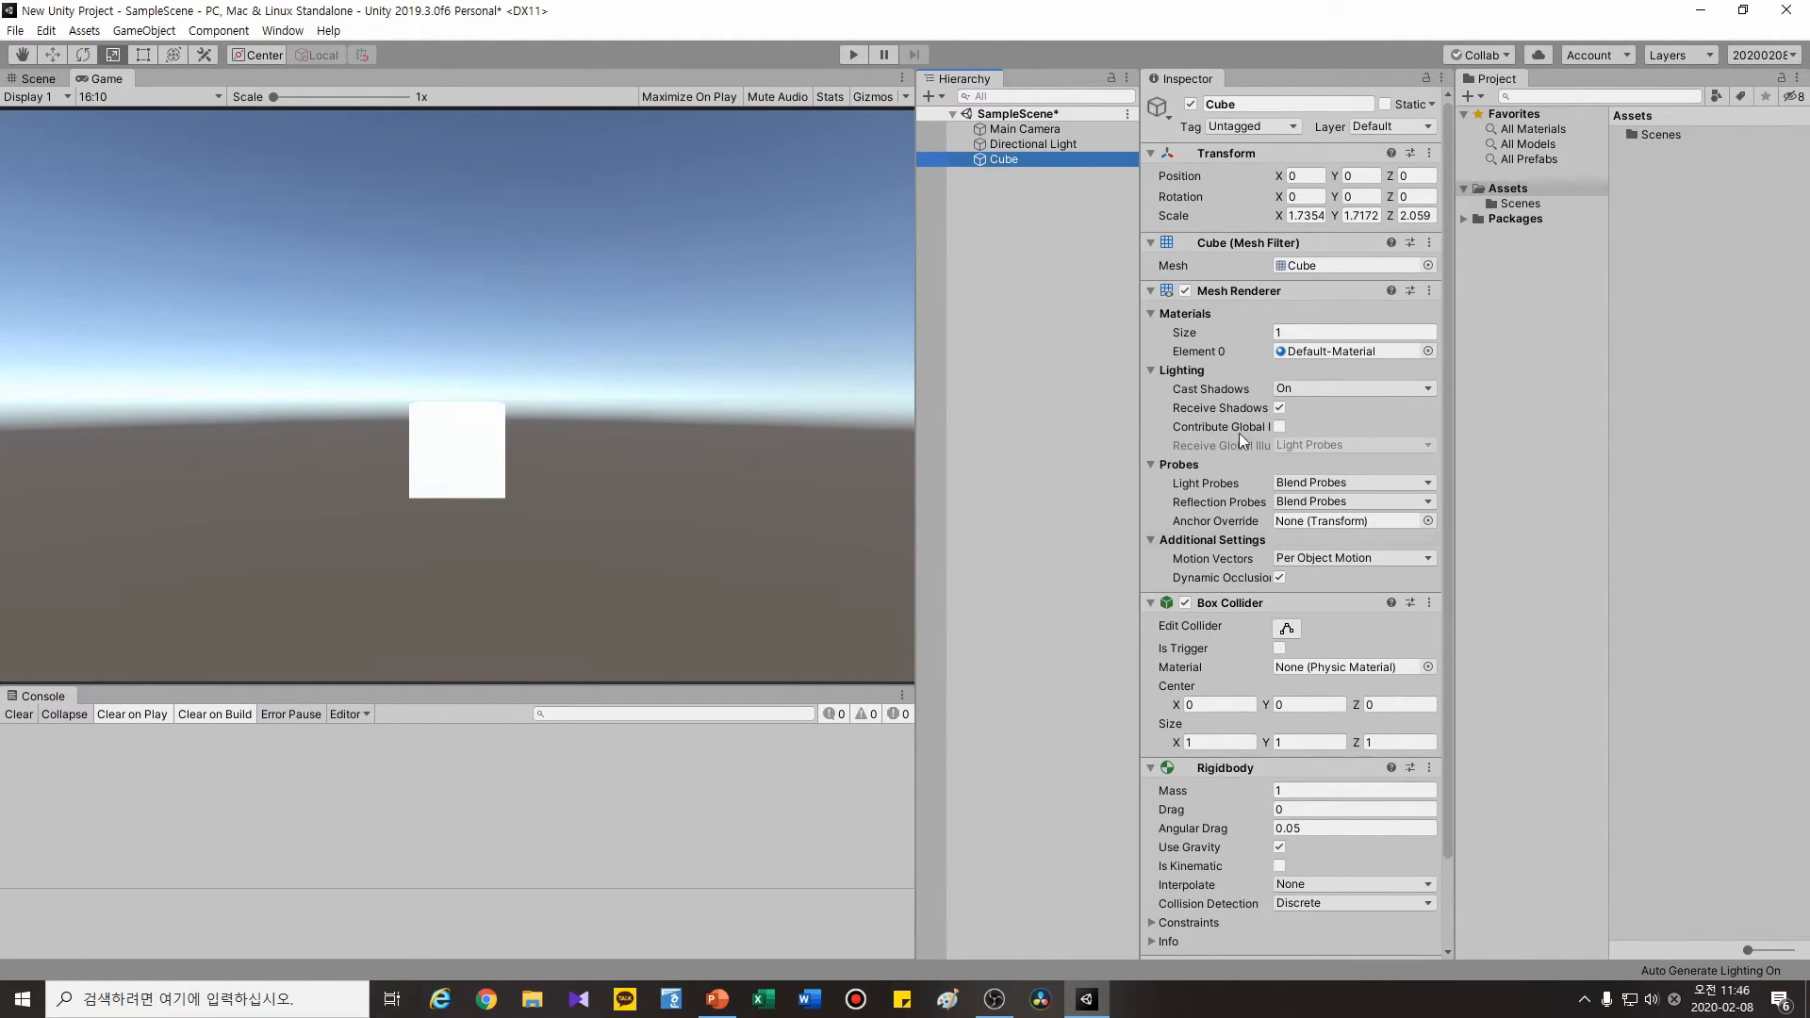
# - Collapse the cube's Mesh Renderer and Mesh Filter components, and activate the Move tool
pyautogui.click(1244, 290)
pyautogui.click(1248, 244)
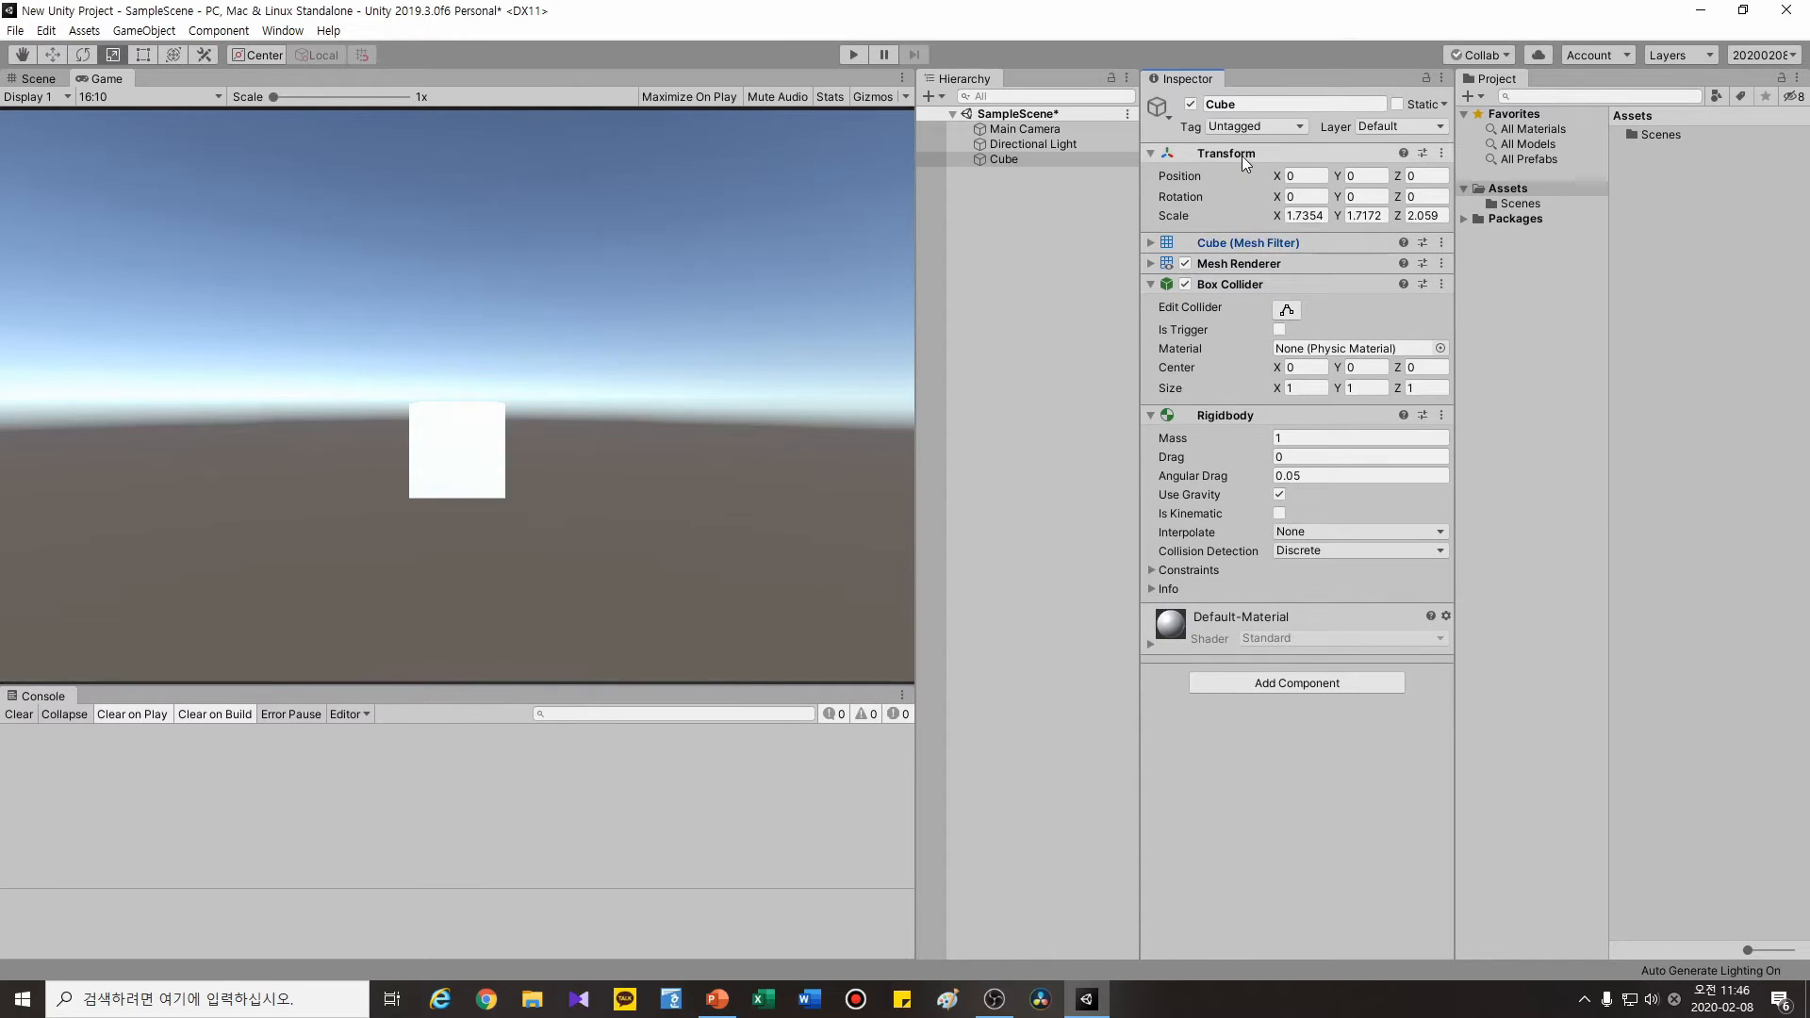
pyautogui.press('w')
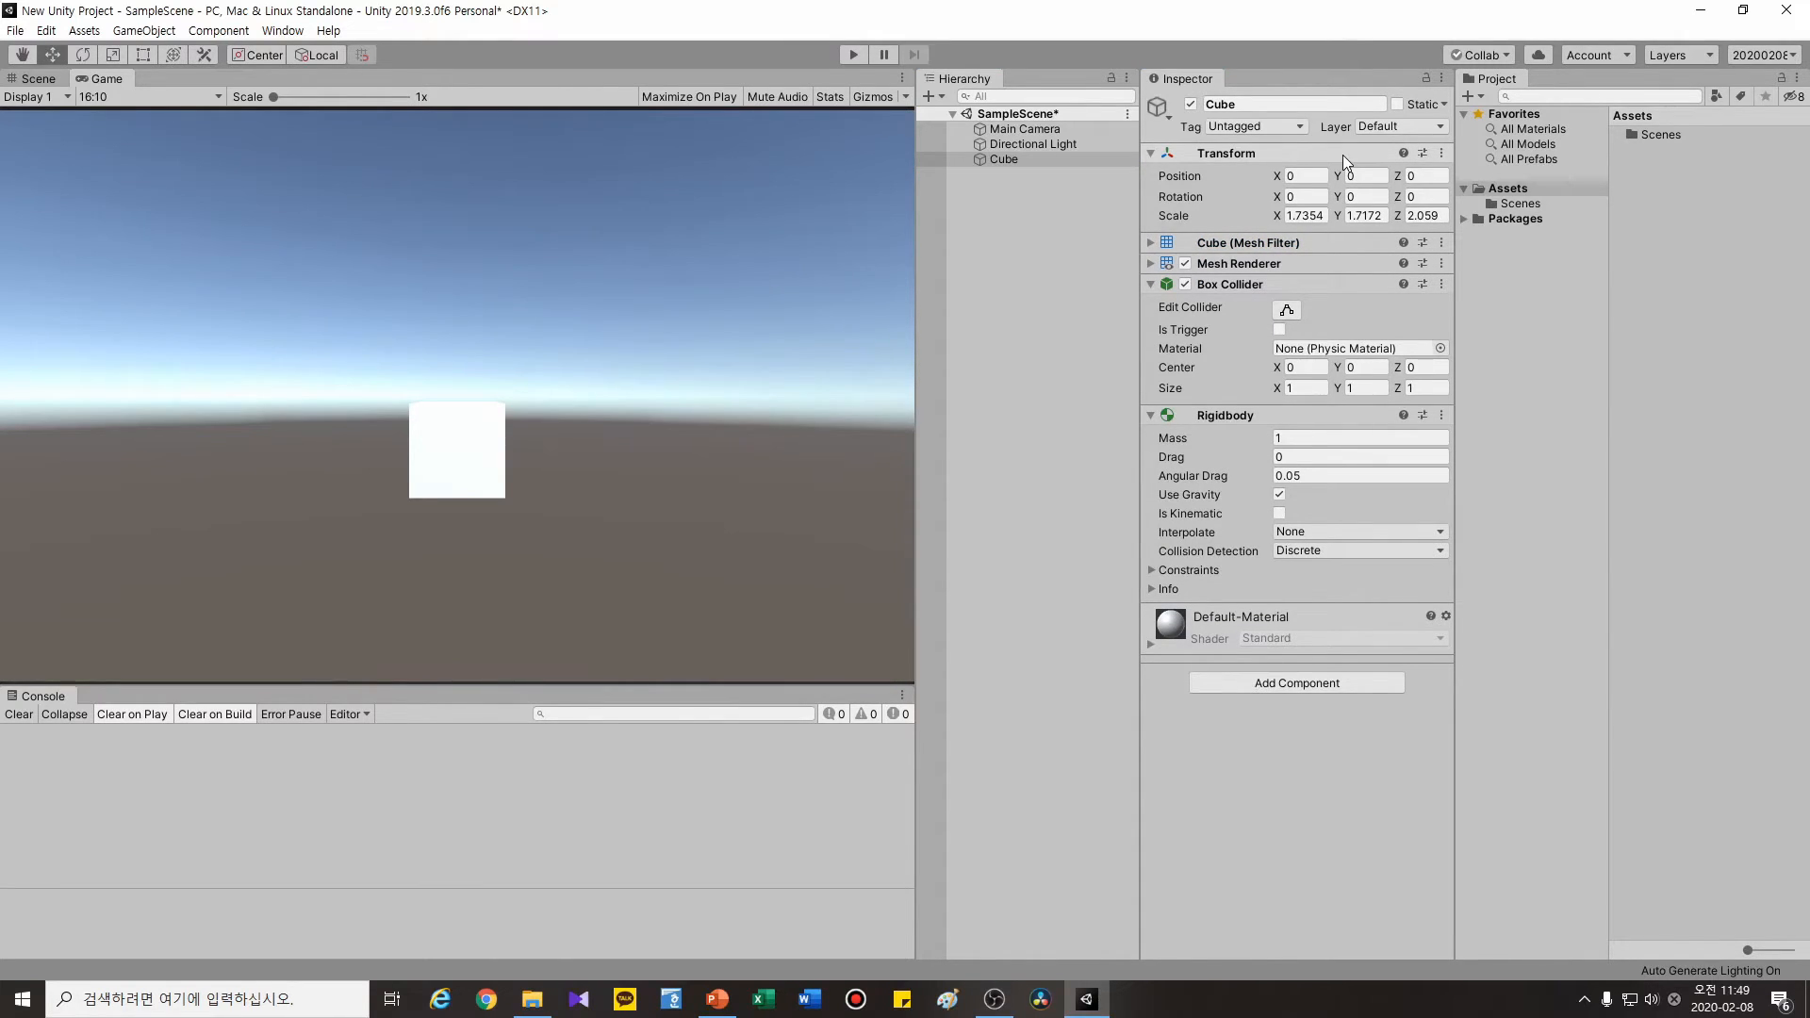
# - Examine the Main Camera, Directional Light and Cube in the Hierarchy and Scene view, and show the scene in the Game view
pyautogui.click(38, 78)
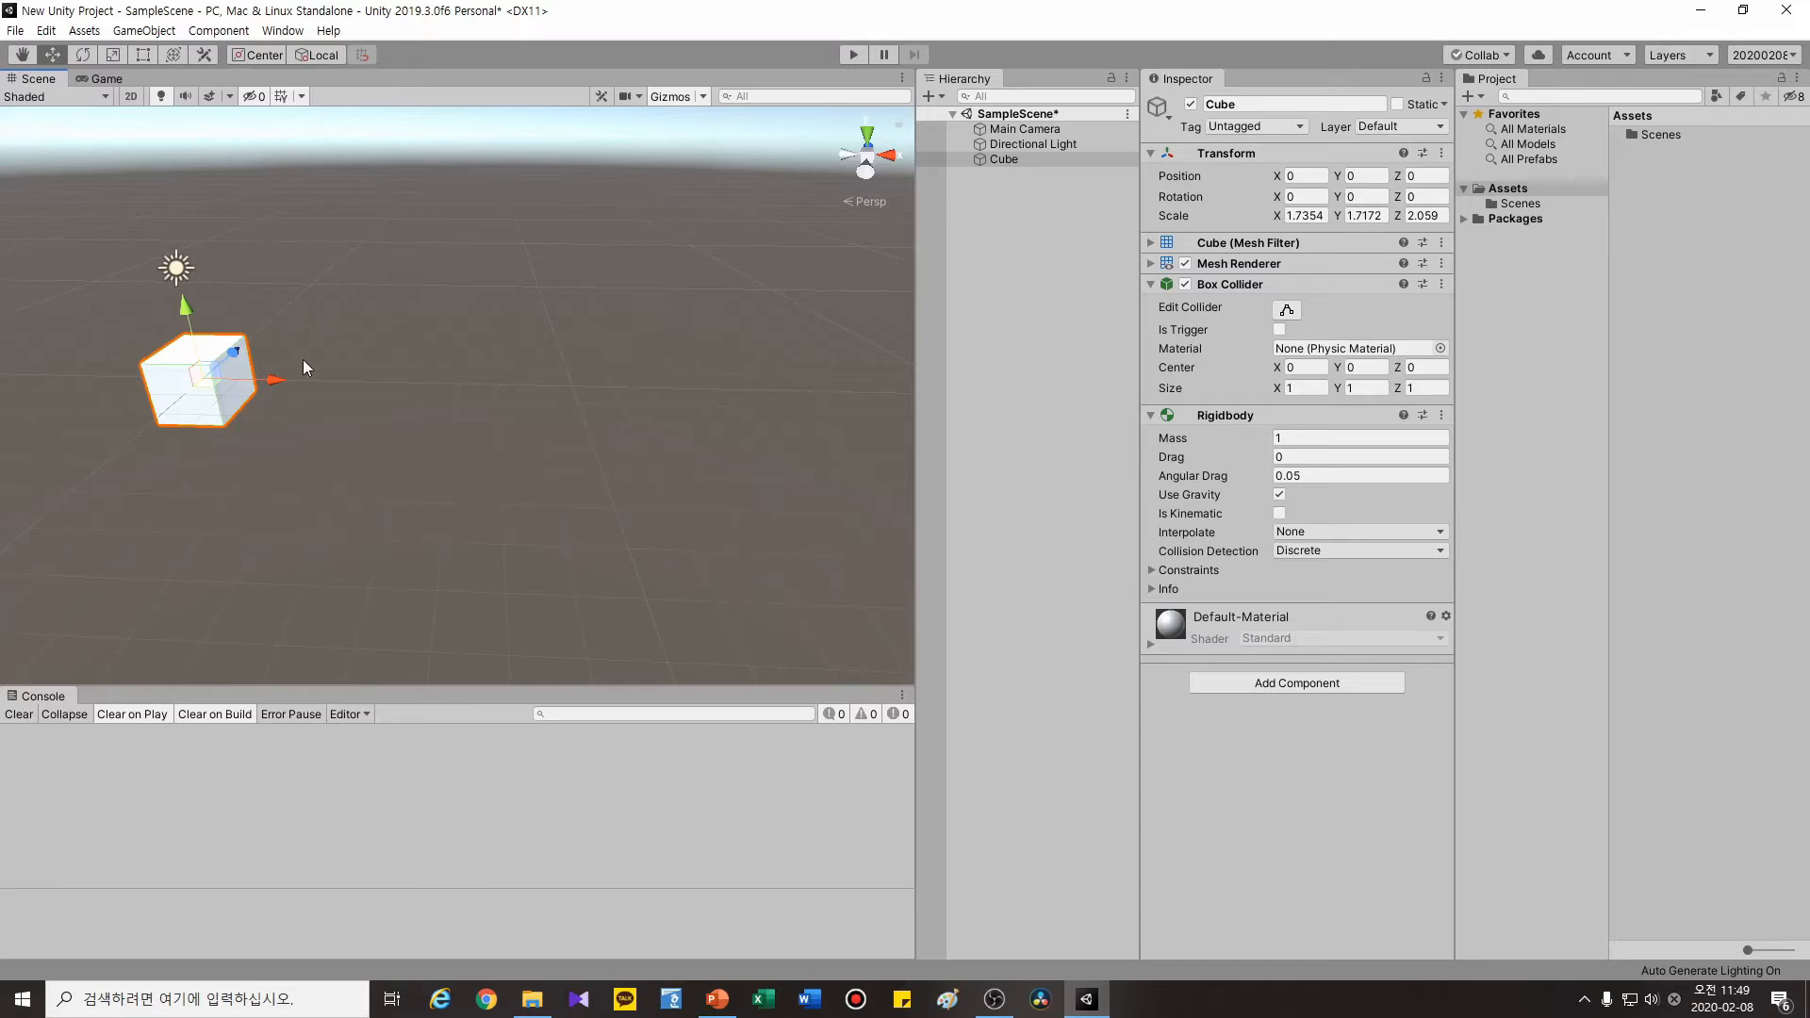
pyautogui.moveTo(417, 428); pyautogui.dragTo(251, 428, button='right')
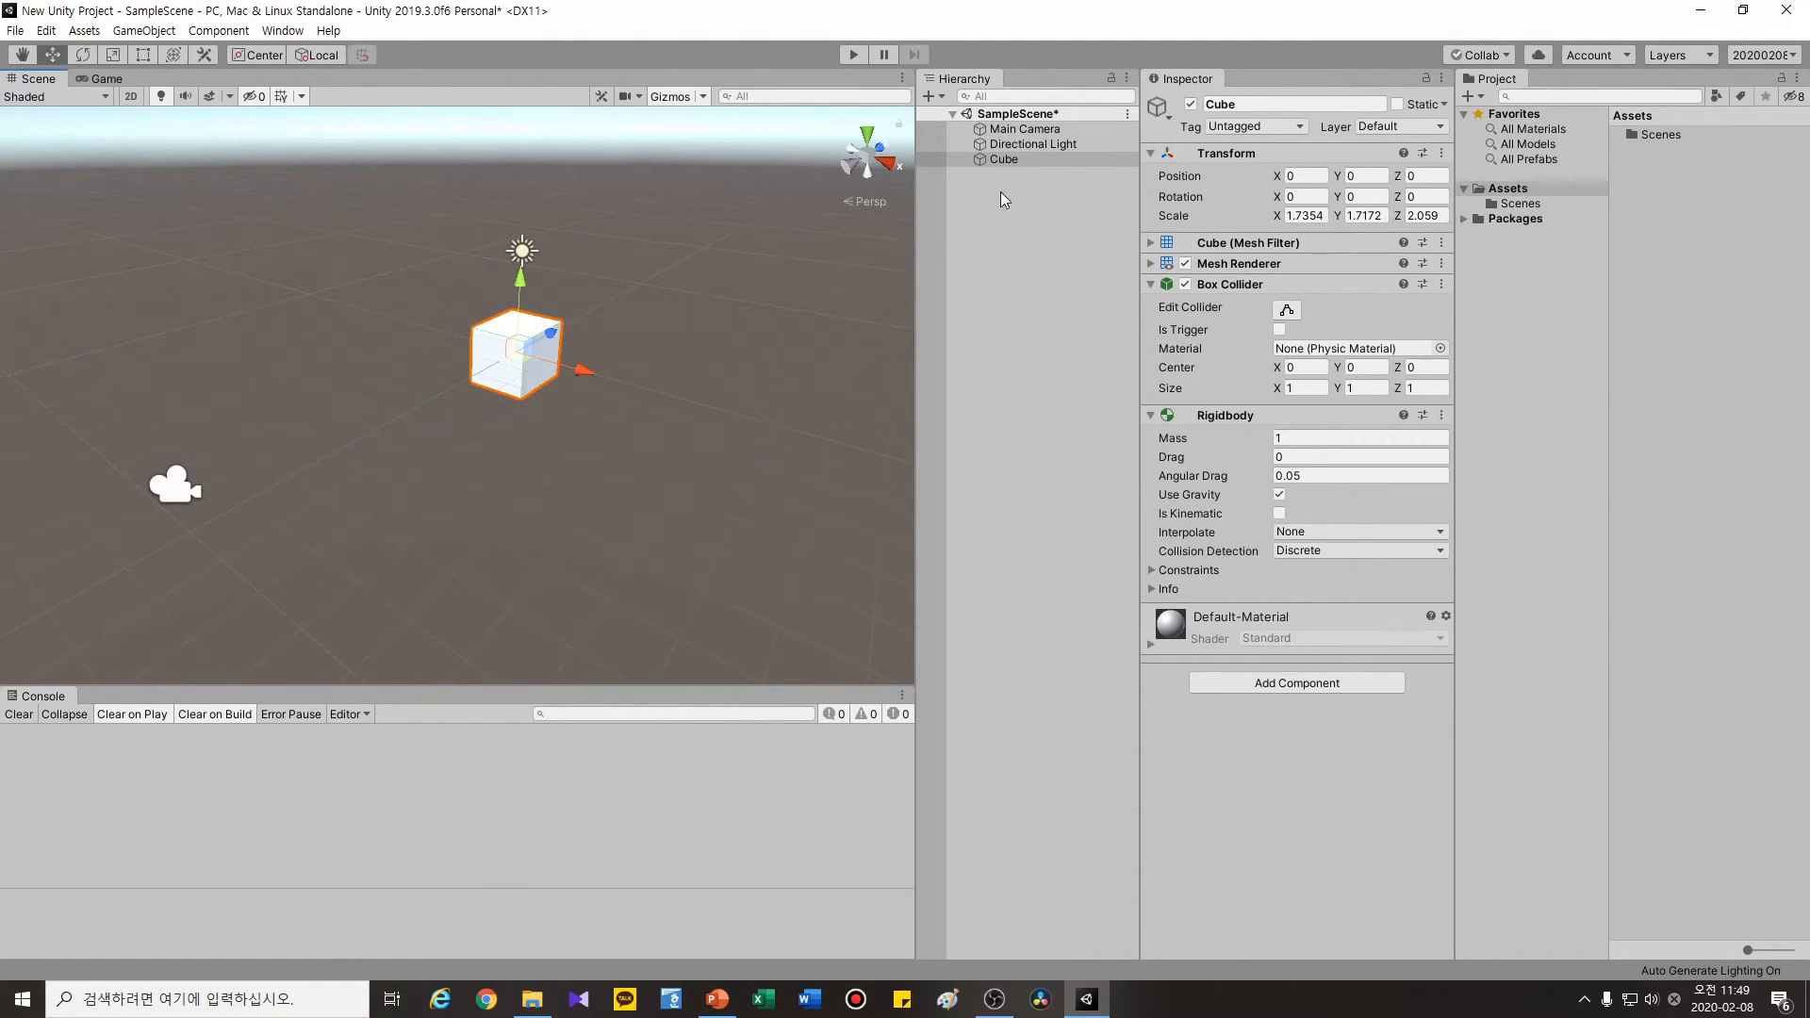
pyautogui.click(1007, 163)
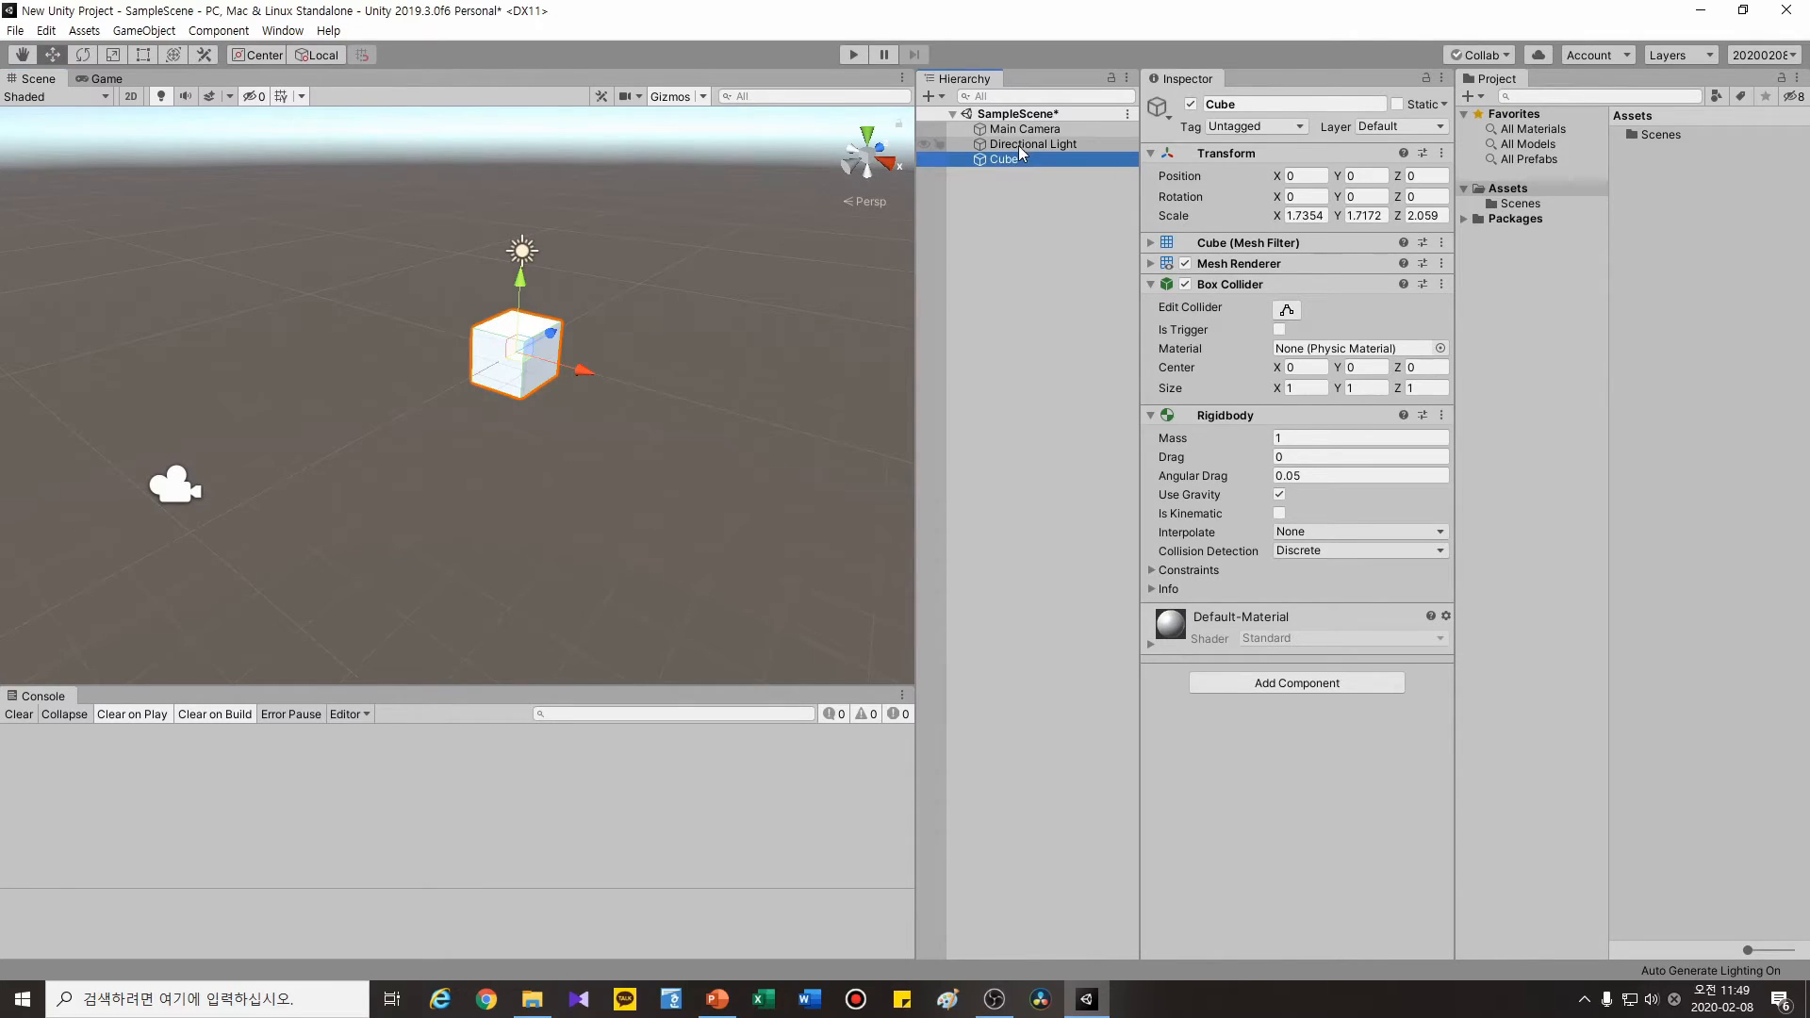
pyautogui.click(1019, 143)
pyautogui.click(1020, 131)
pyautogui.click(1021, 145)
pyautogui.click(1021, 158)
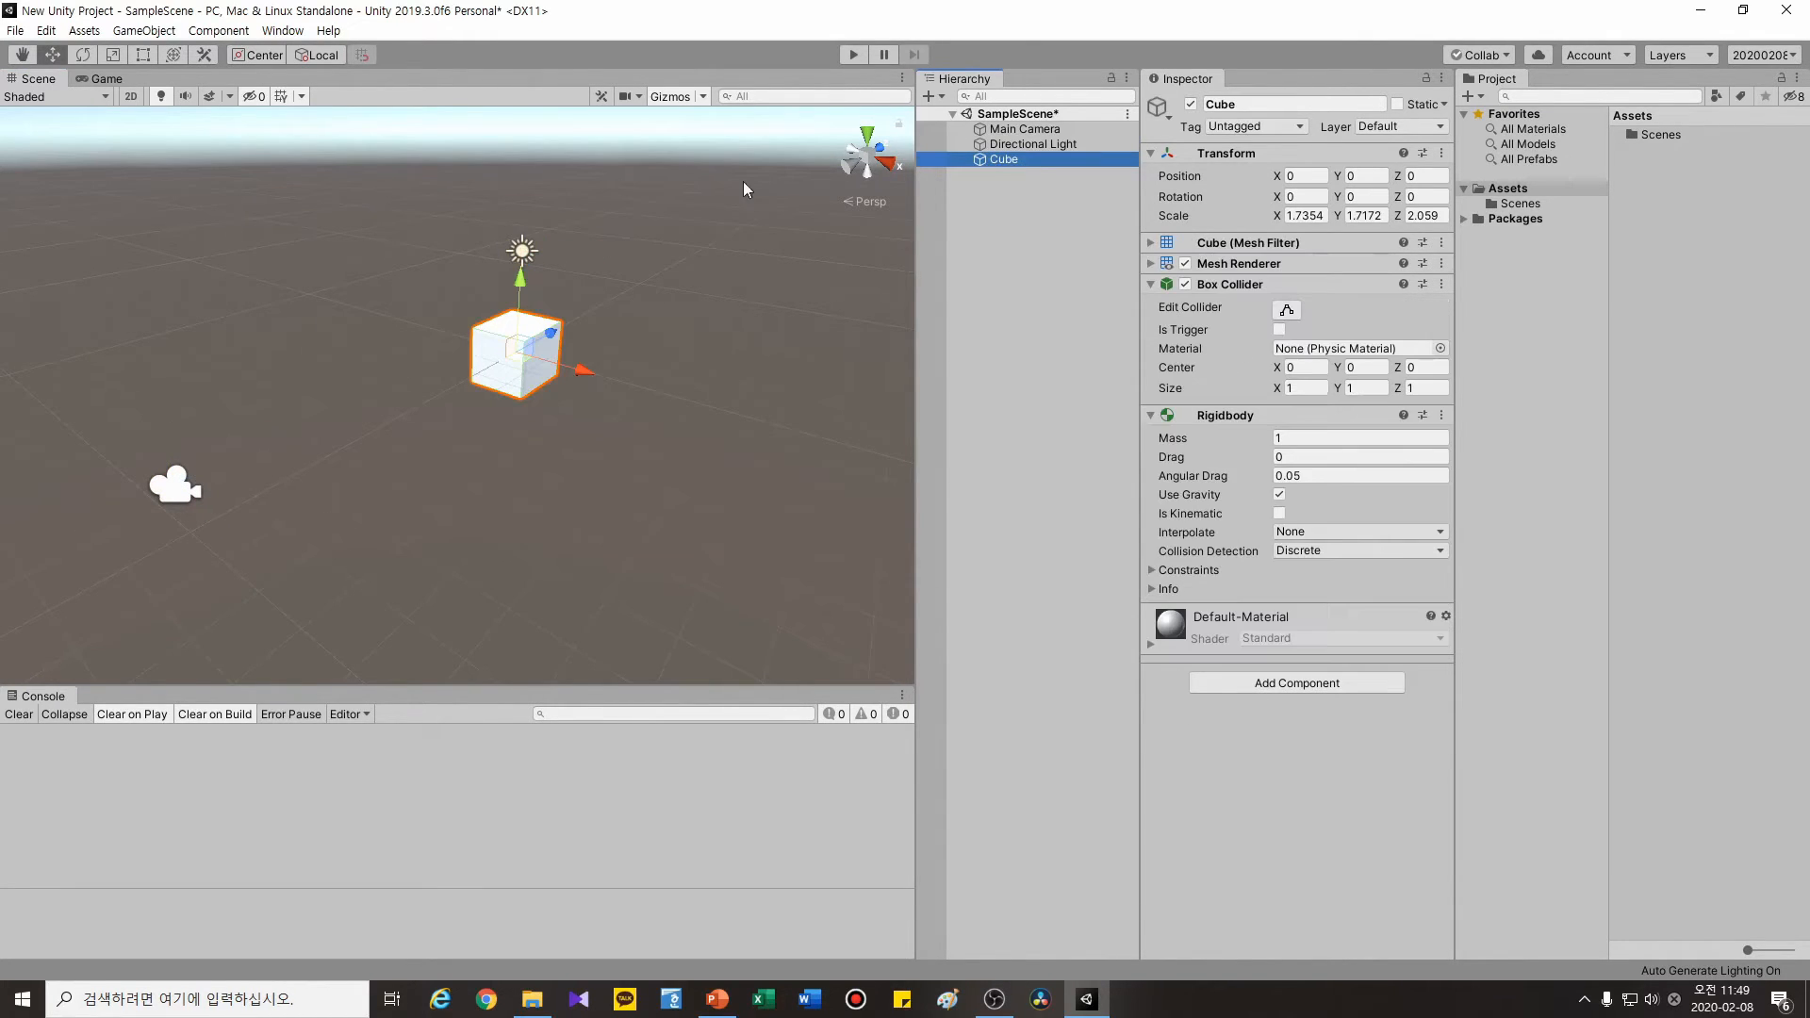
pyautogui.click(115, 82)
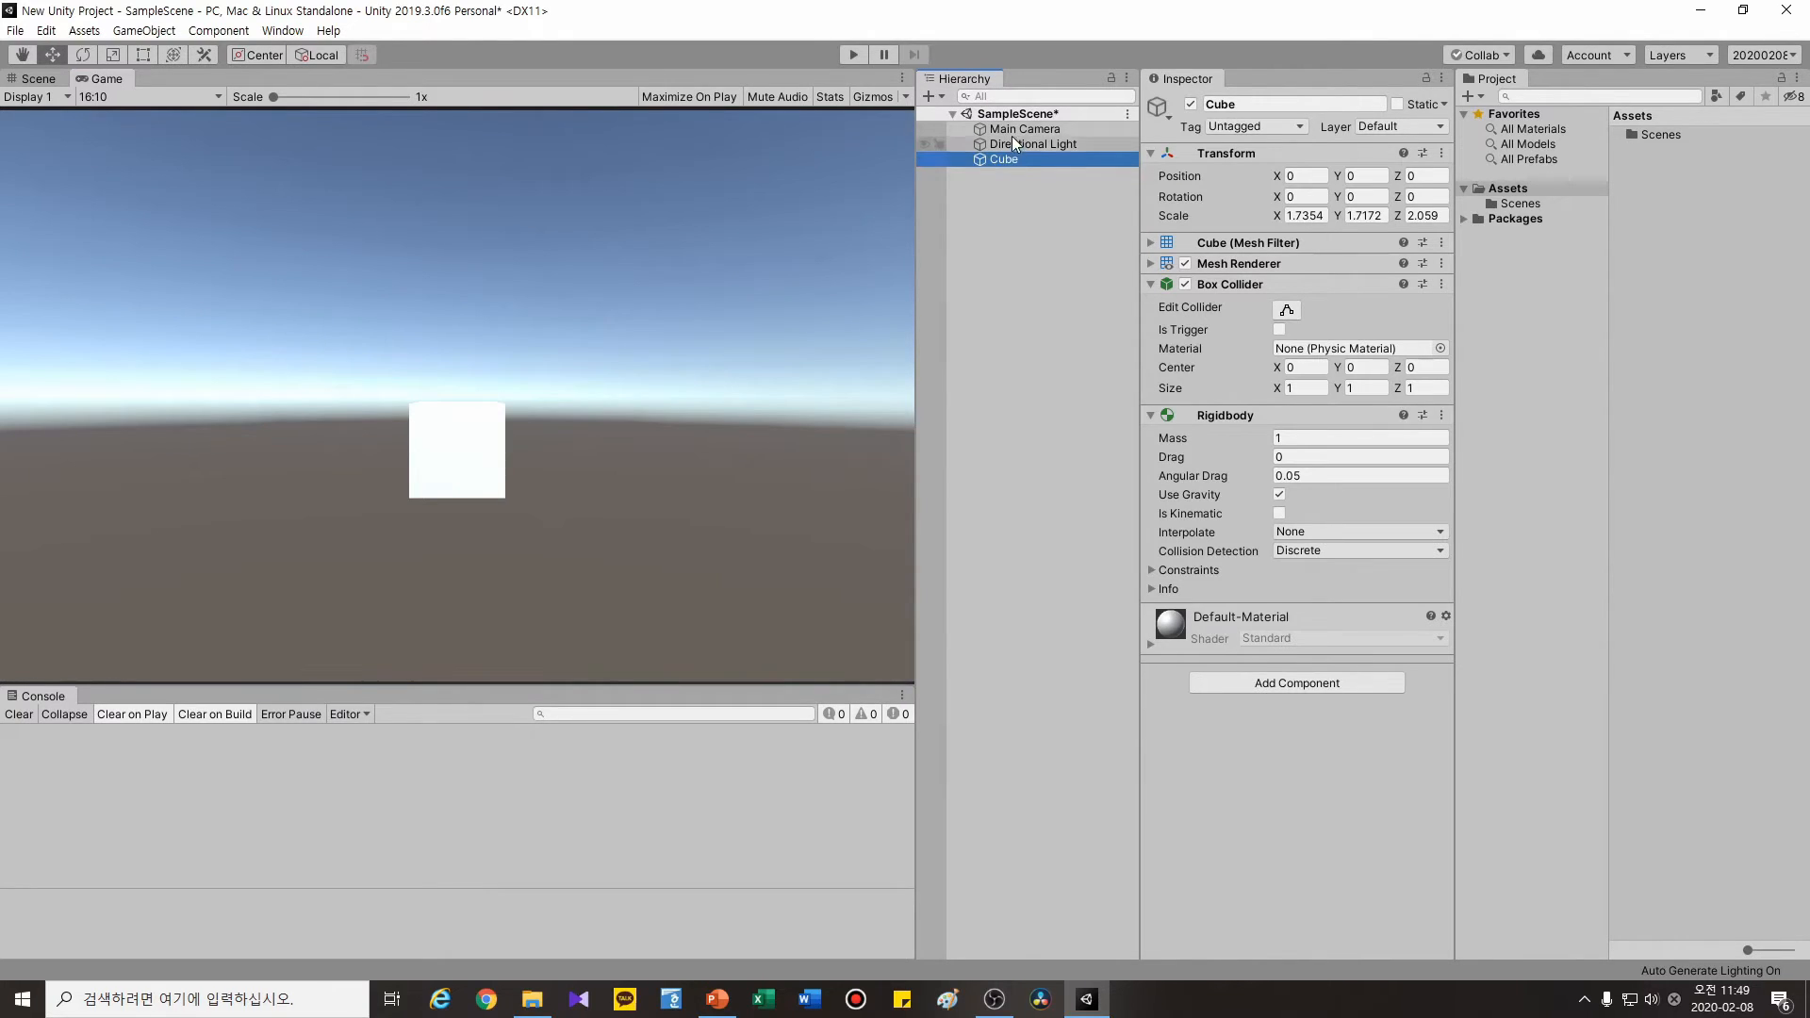
# - Add a Sphere to the scene and make it a child of the Cube in the Hierarchy
pyautogui.click(143, 31)
pyautogui.moveTo(190, 88)
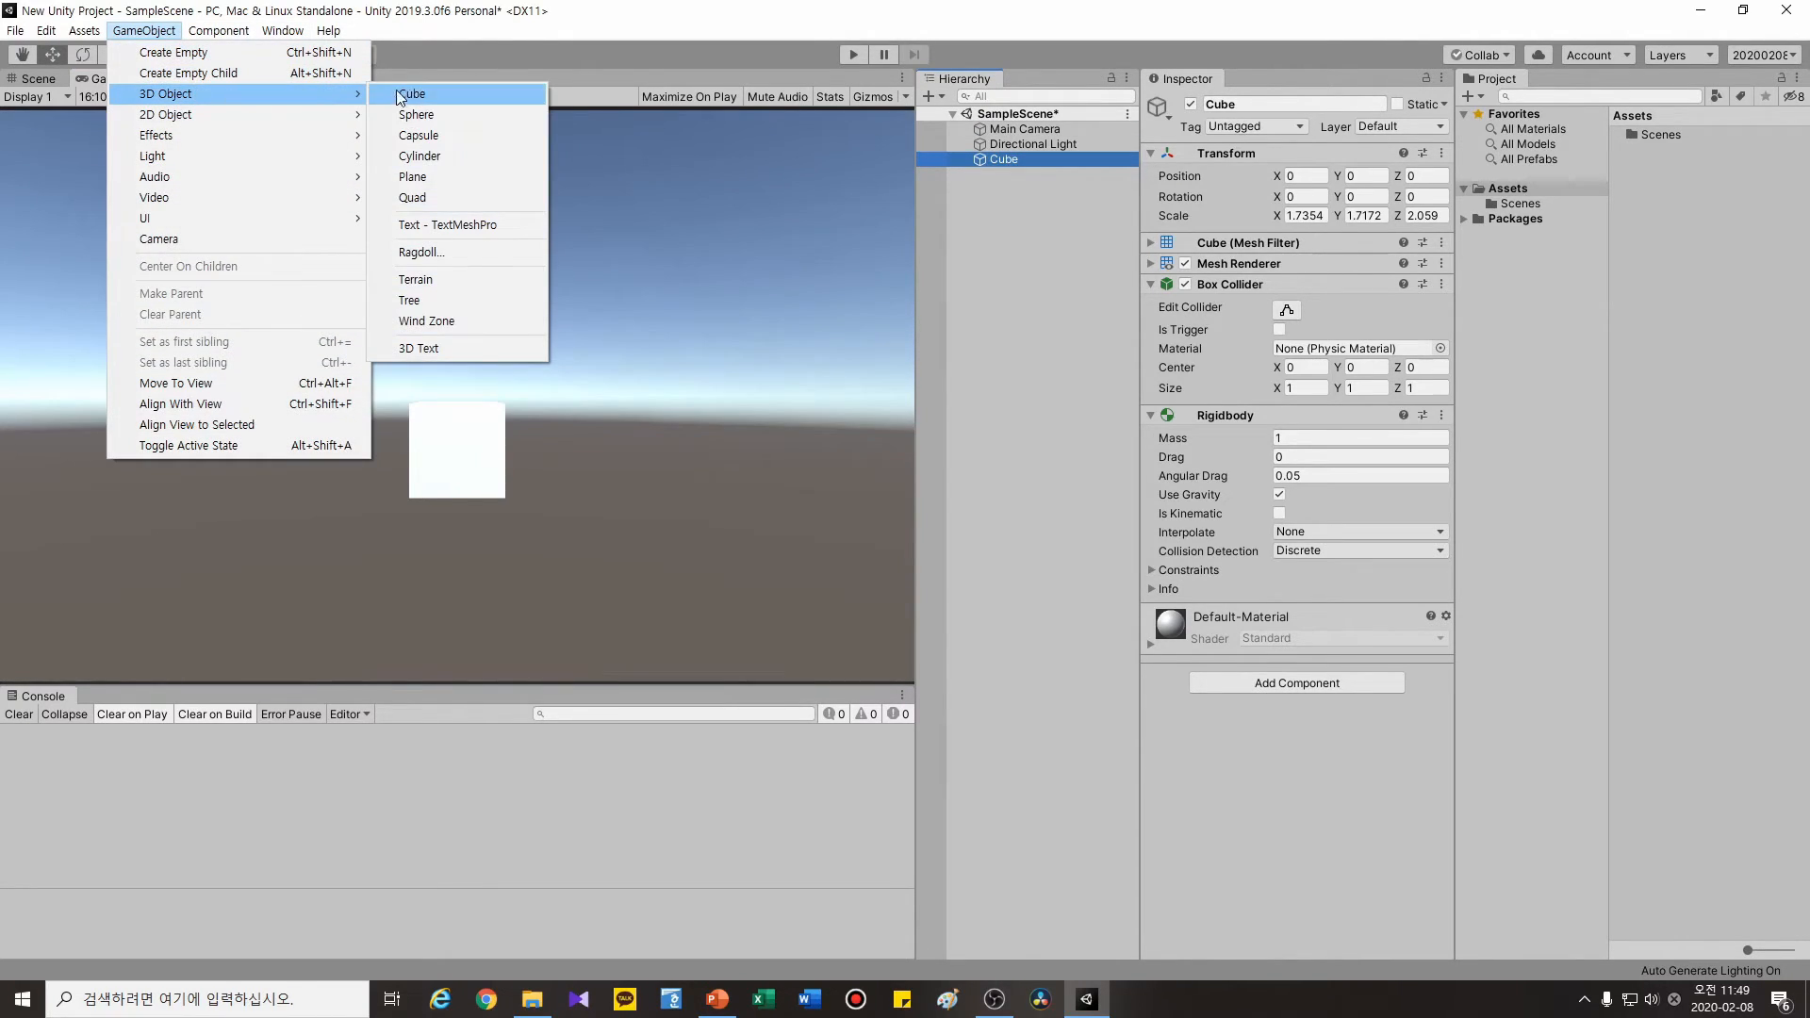
pyautogui.click(438, 113)
pyautogui.click(1007, 213)
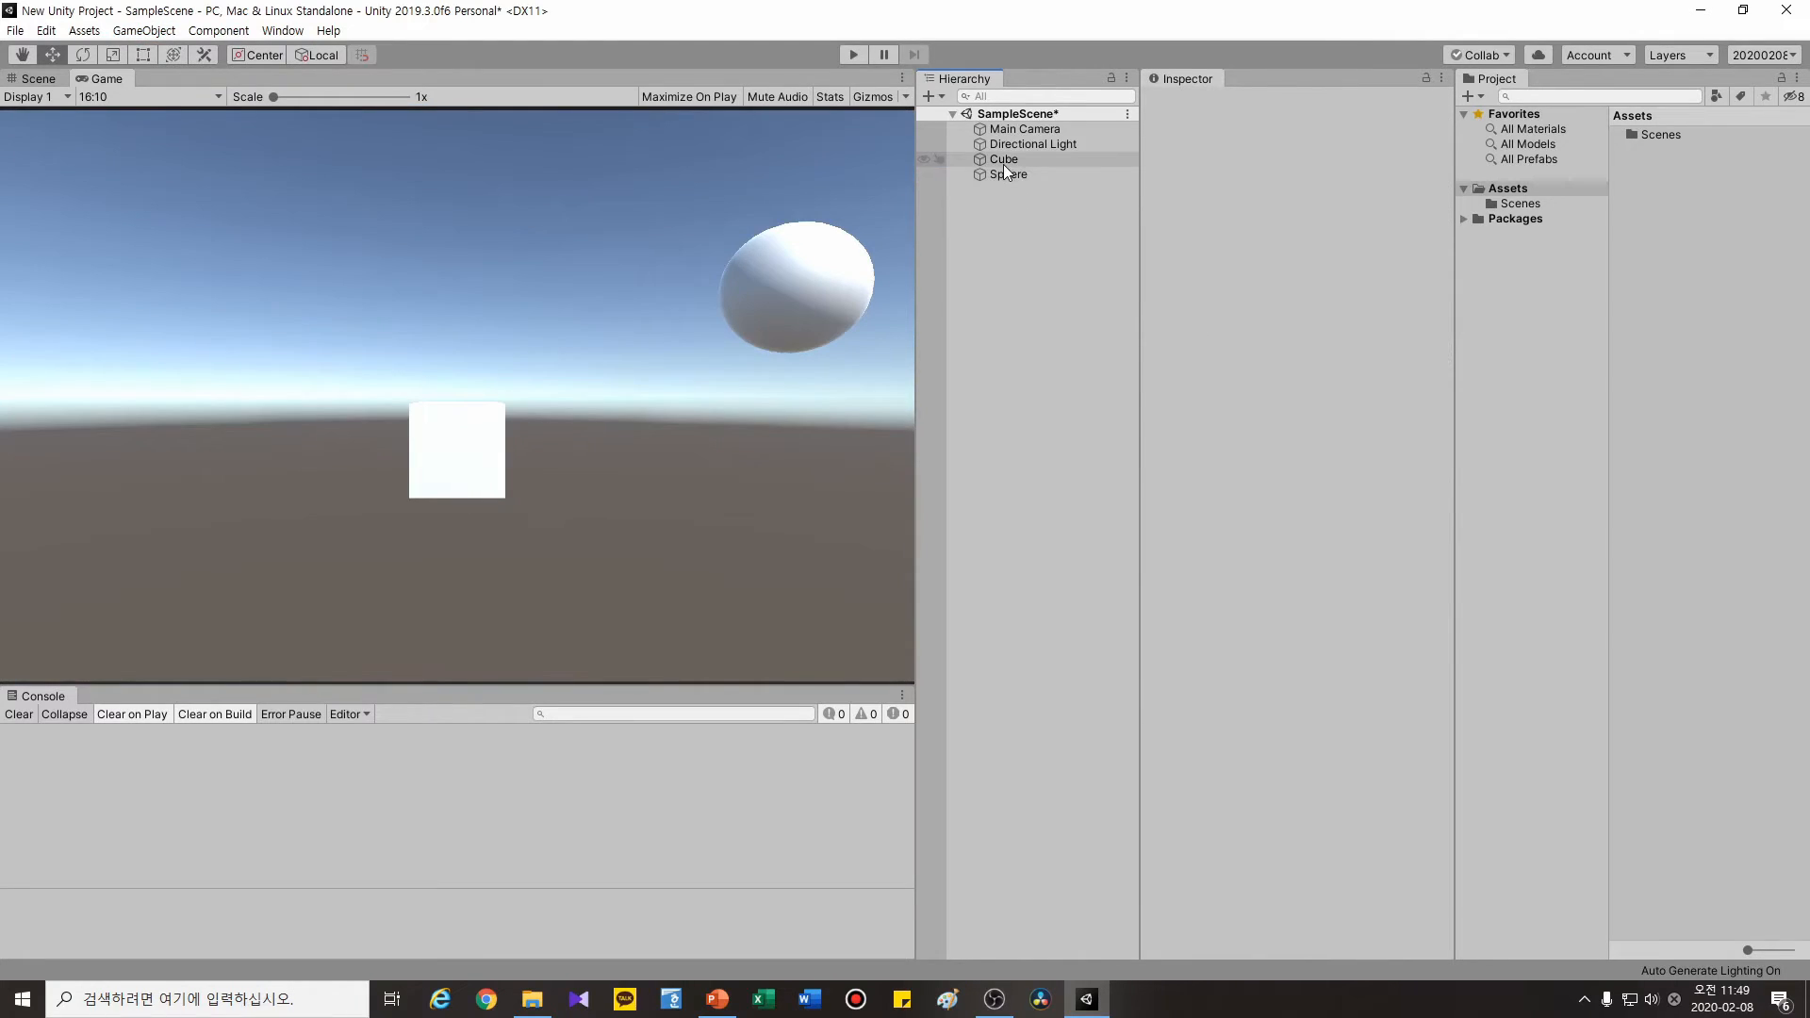
pyautogui.click(1003, 161)
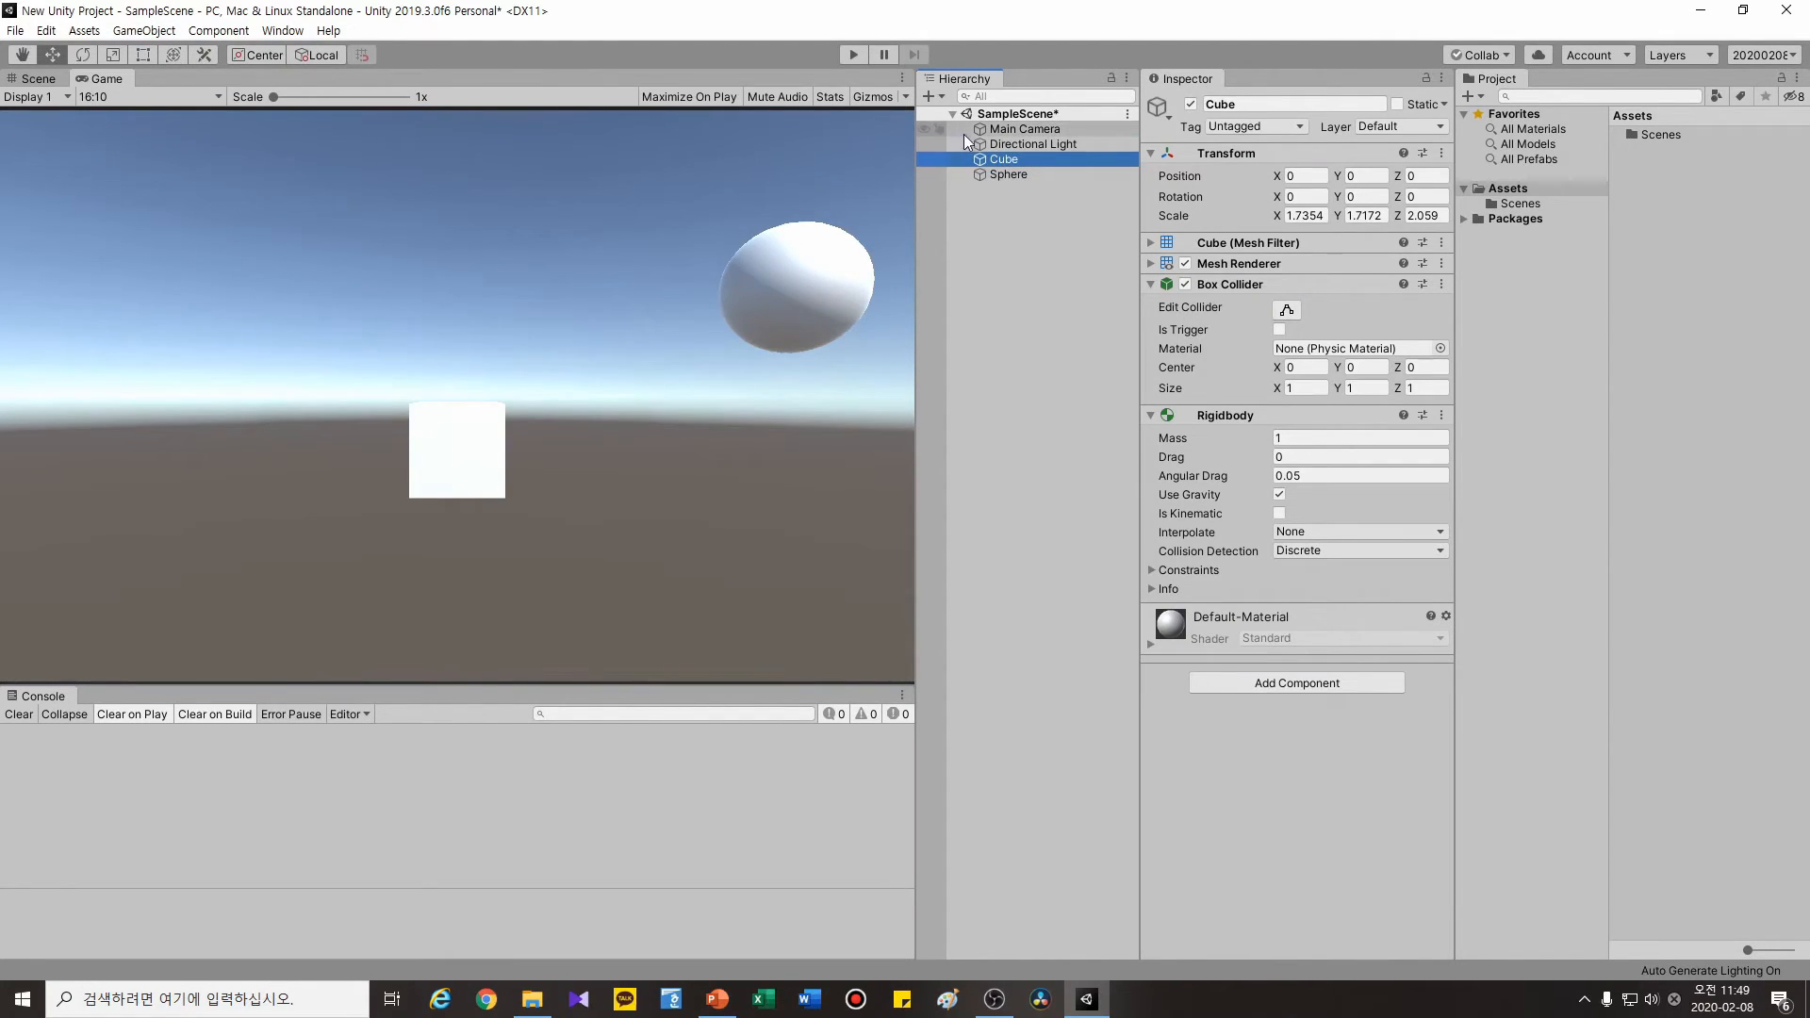
pyautogui.click(982, 200)
pyautogui.click(1015, 177)
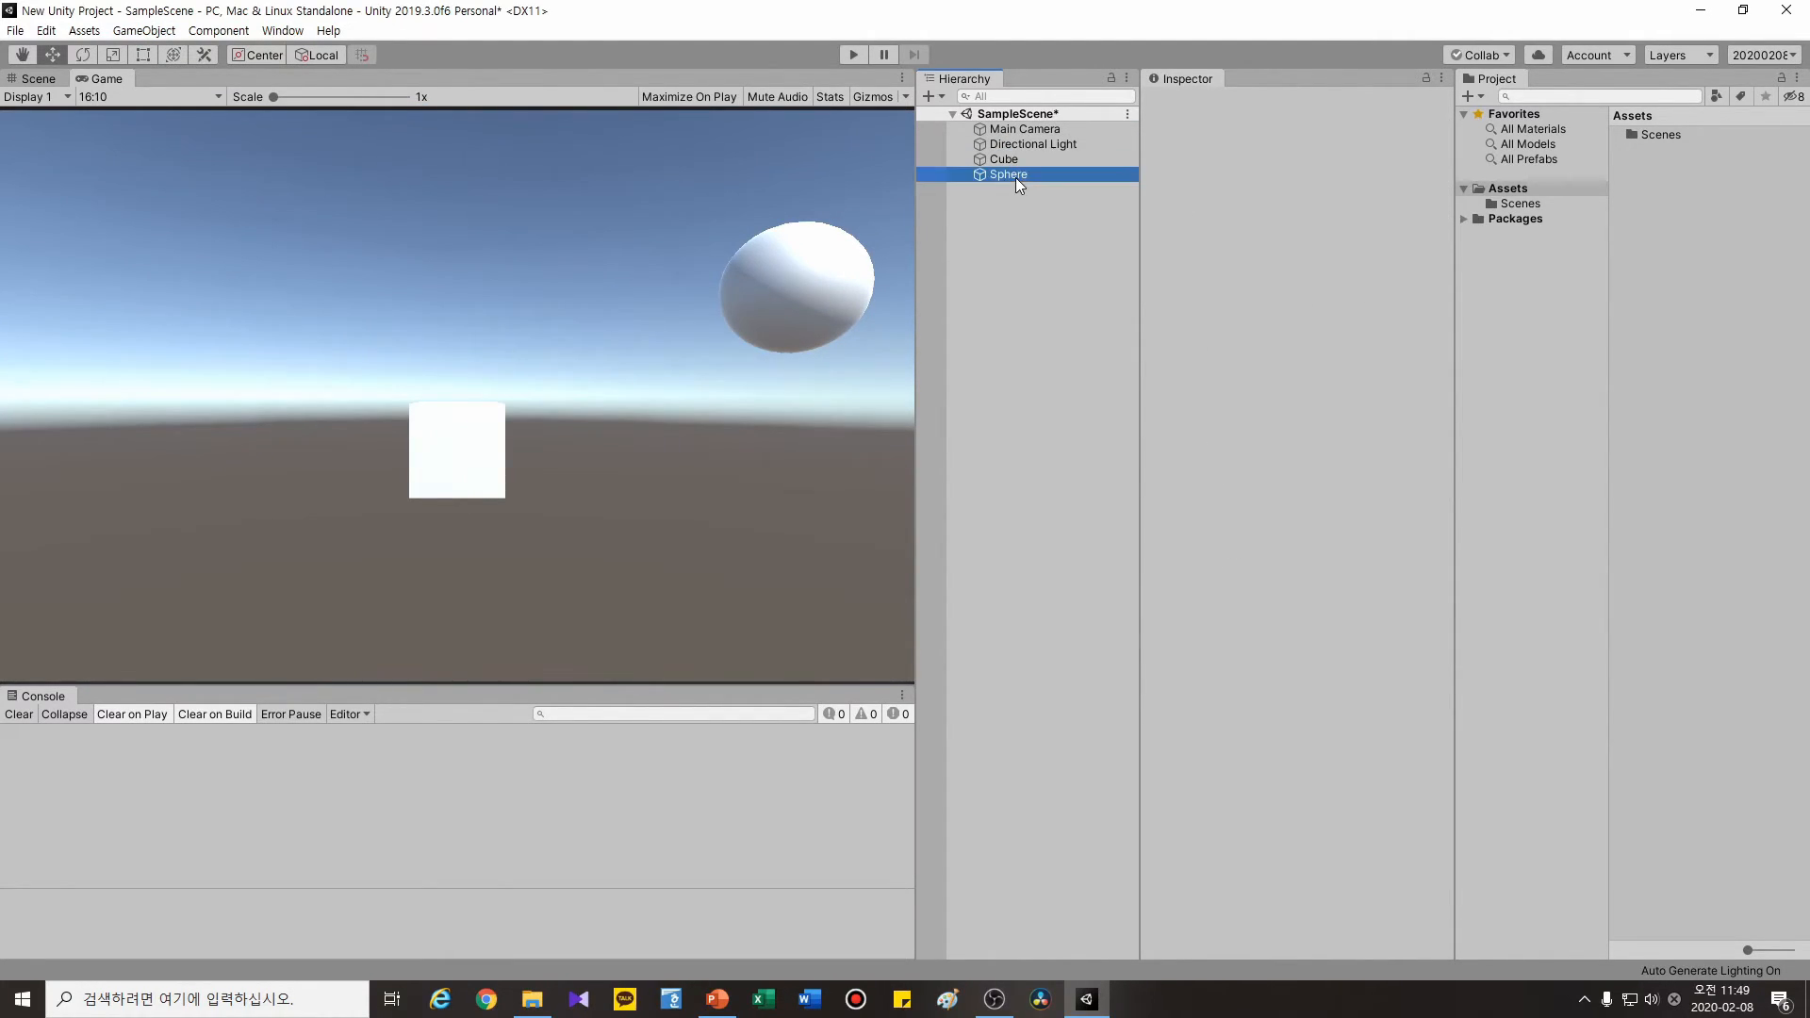
pyautogui.moveTo(1016, 178); pyautogui.dragTo(1025, 158)
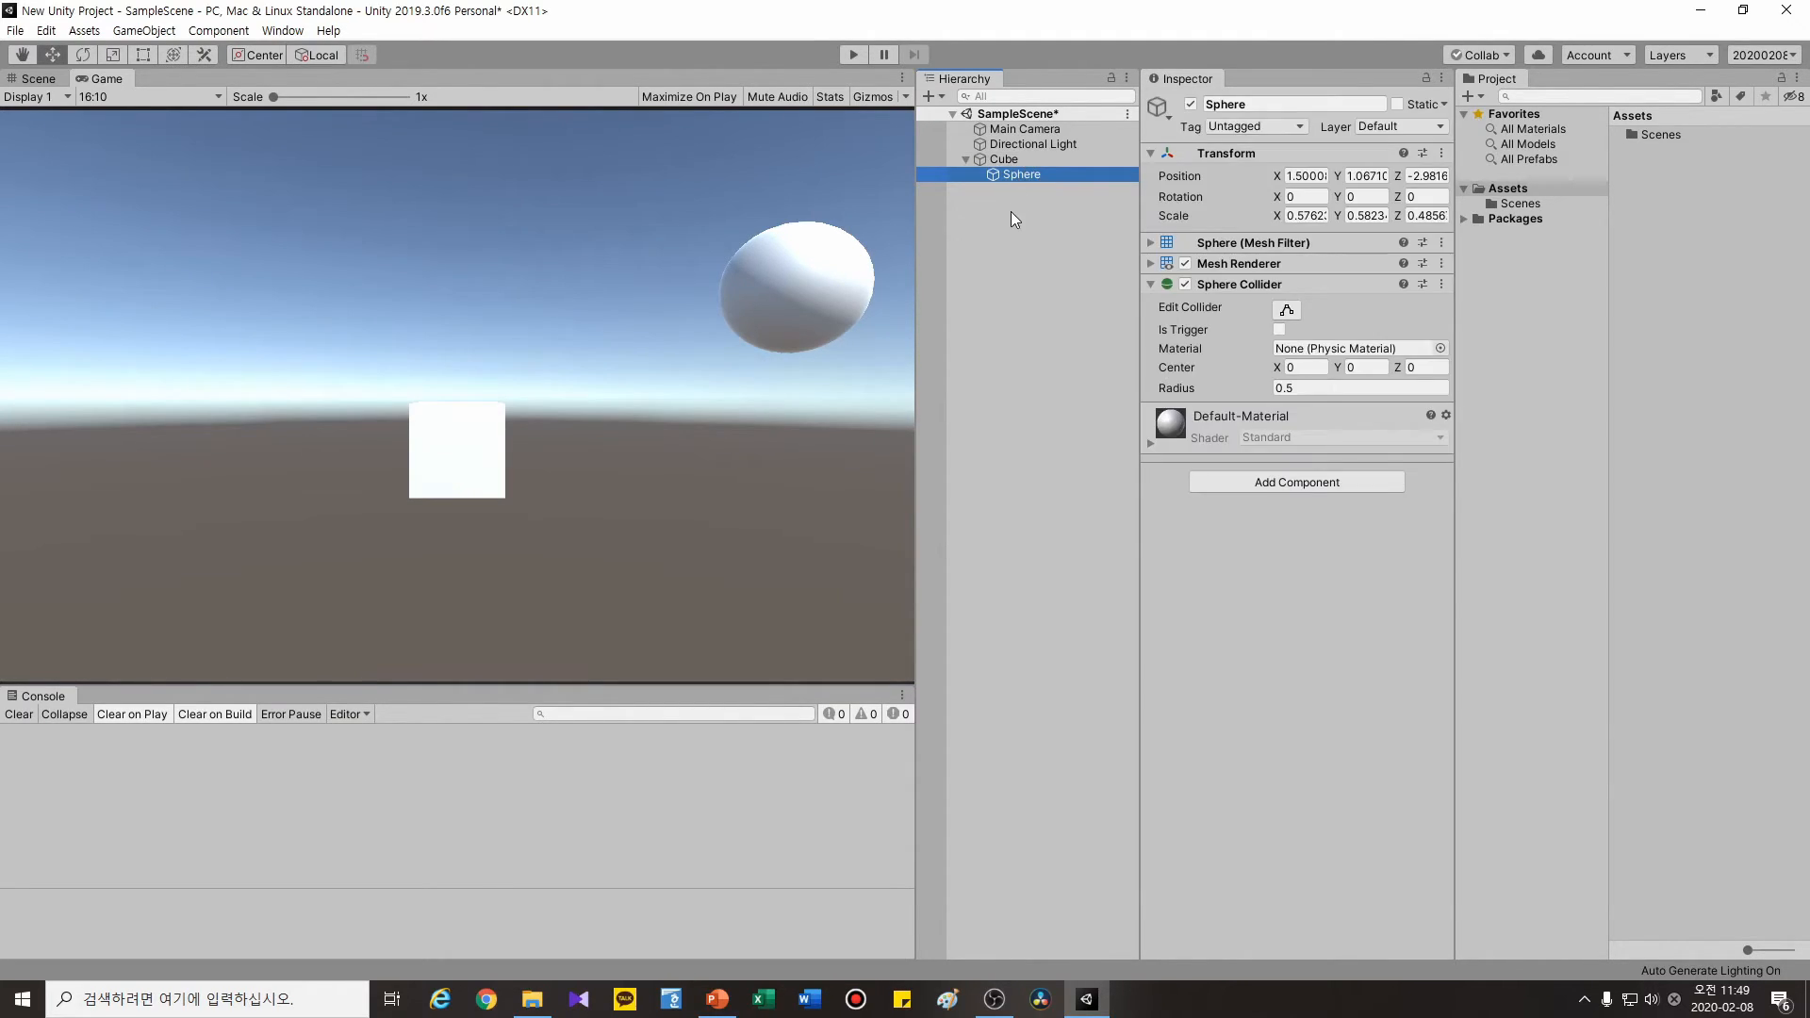
# - Try adjusting the child Sphere's transform, starting with its X position, and undo the changes
pyautogui.click(1011, 211)
pyautogui.click(976, 157)
pyautogui.click(998, 175)
pyautogui.click(994, 211)
pyautogui.click(1005, 171)
pyautogui.moveTo(1275, 177); pyautogui.dragTo(949, 173)
pyautogui.hotkey('ctrl', 'z')
pyautogui.hotkey('ctrl', 'z')
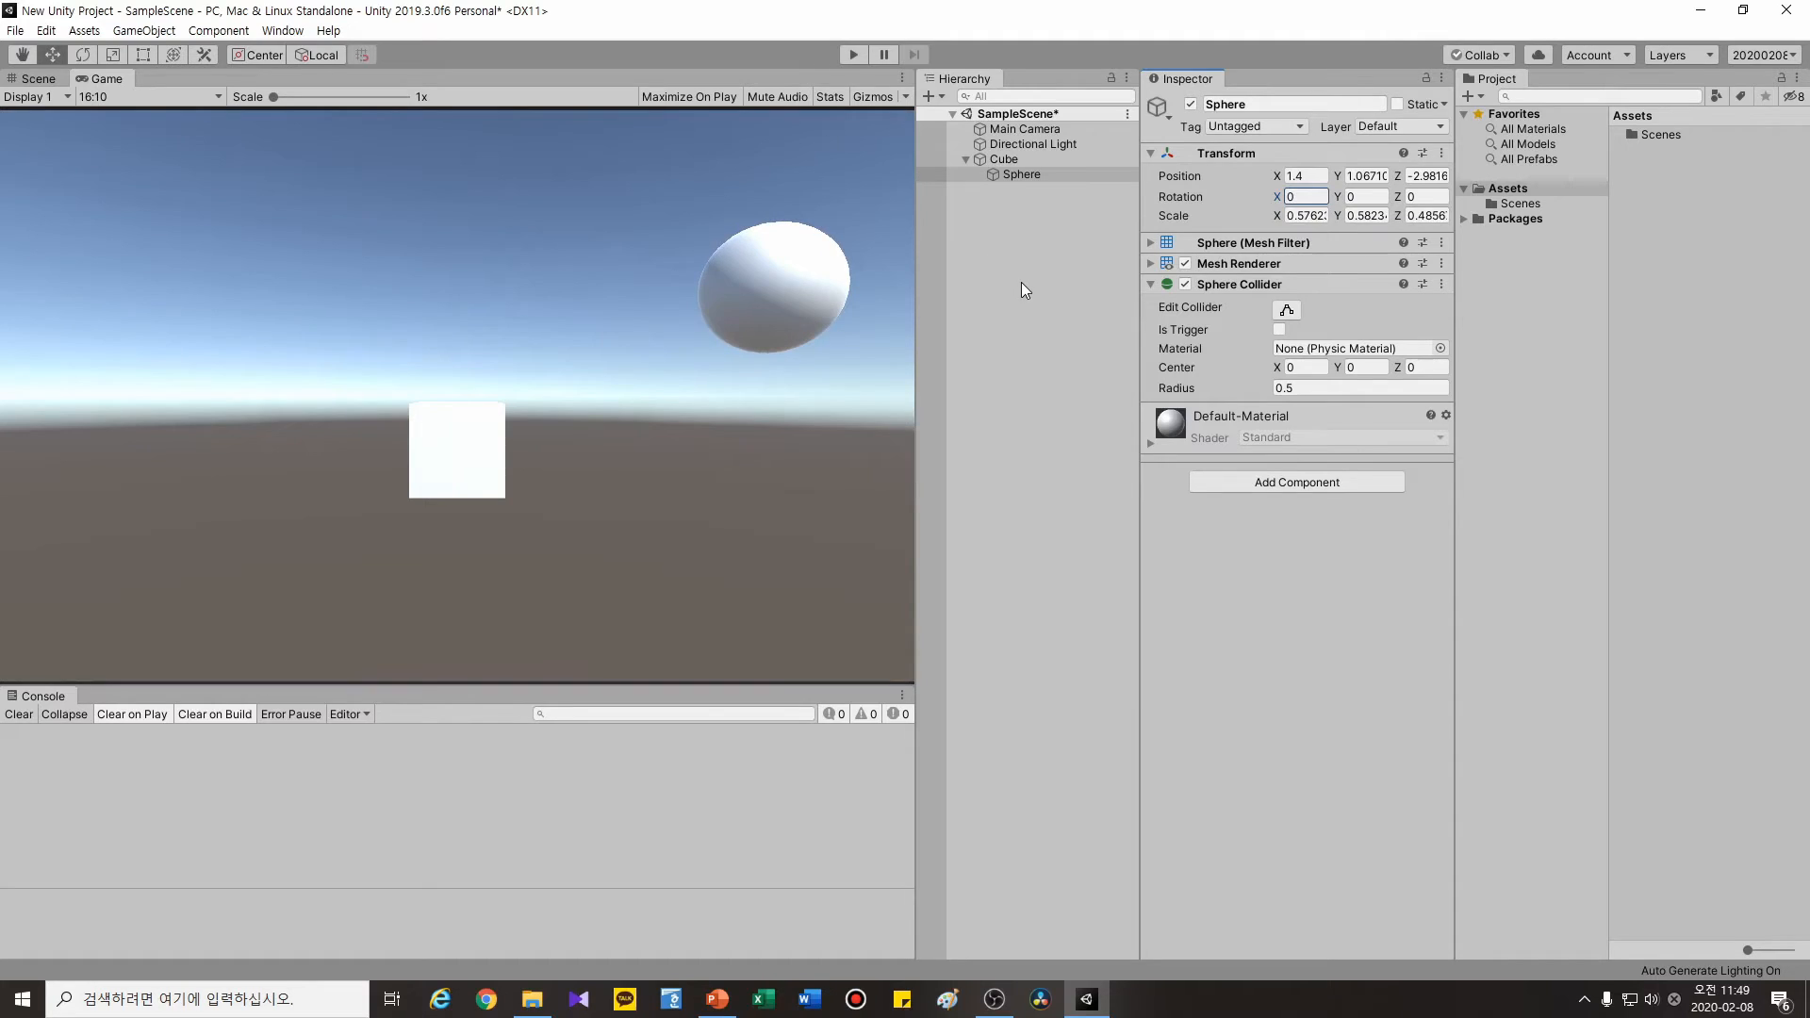
# - Set the parent Cube's X position to about -1.43, X rotation to about -21.9 and X scale to about 2.99
pyautogui.click(1022, 160)
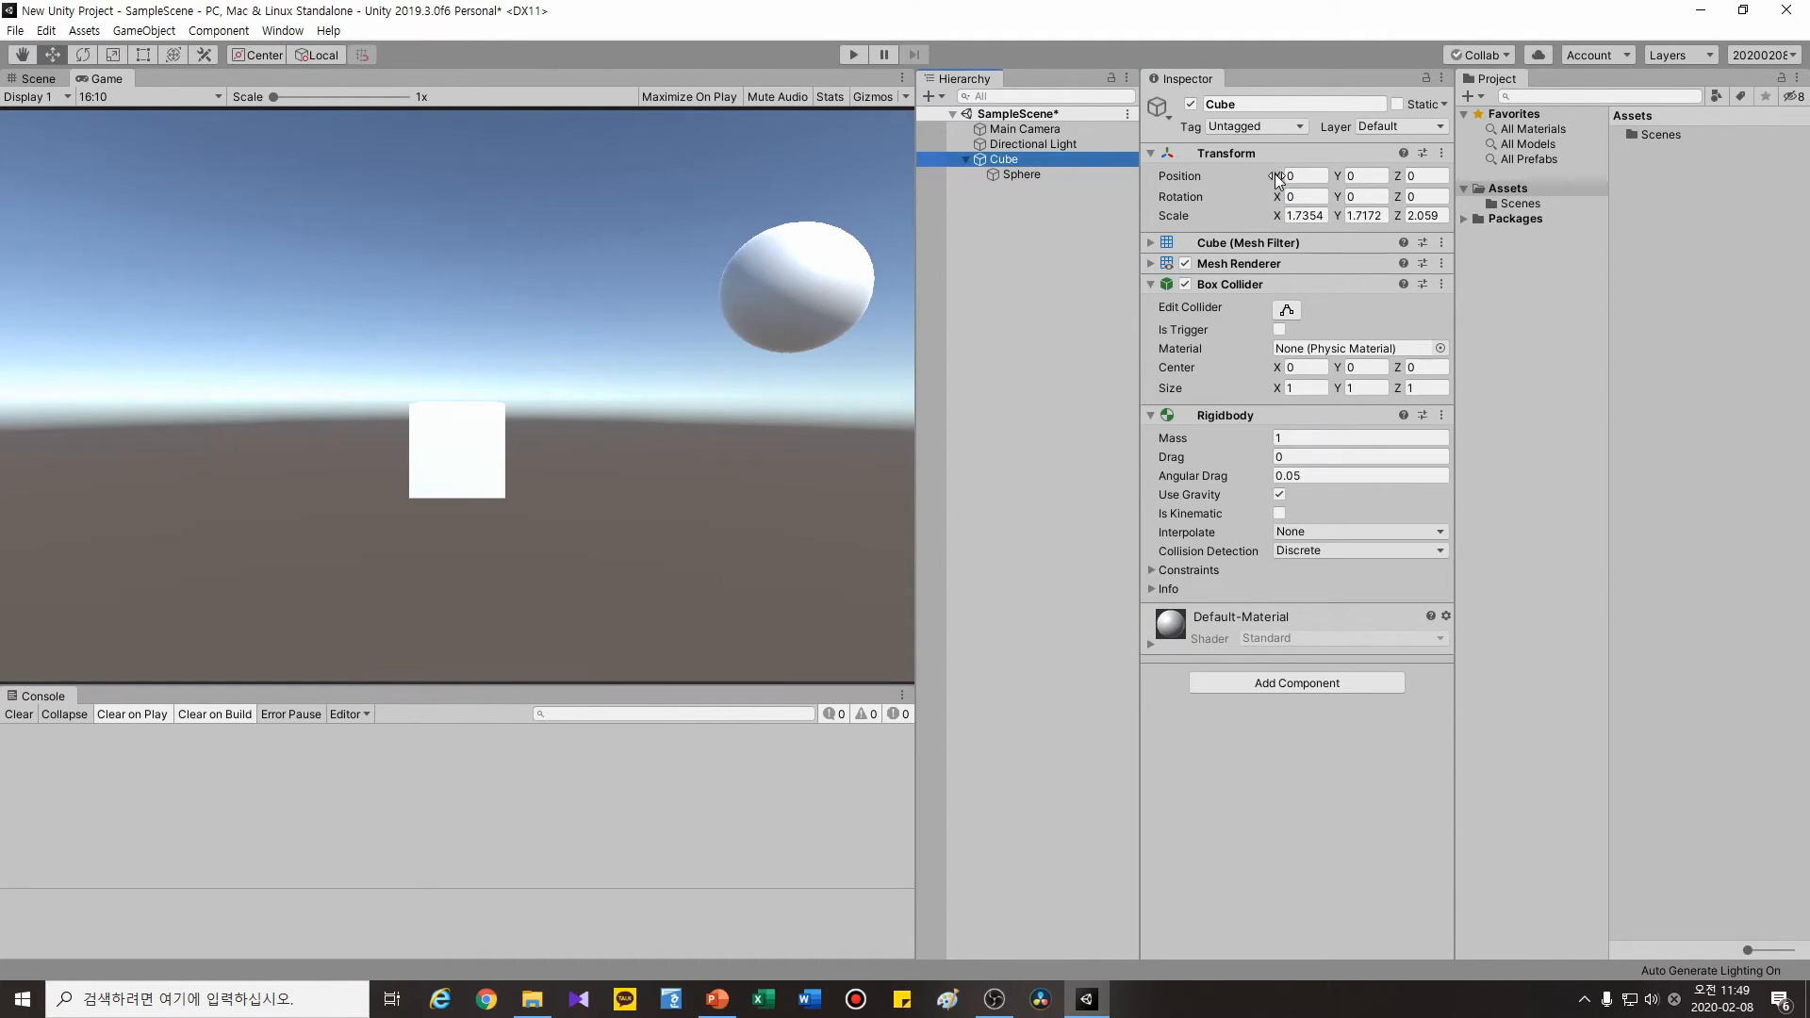
pyautogui.moveTo(1275, 177); pyautogui.dragTo(719, 282)
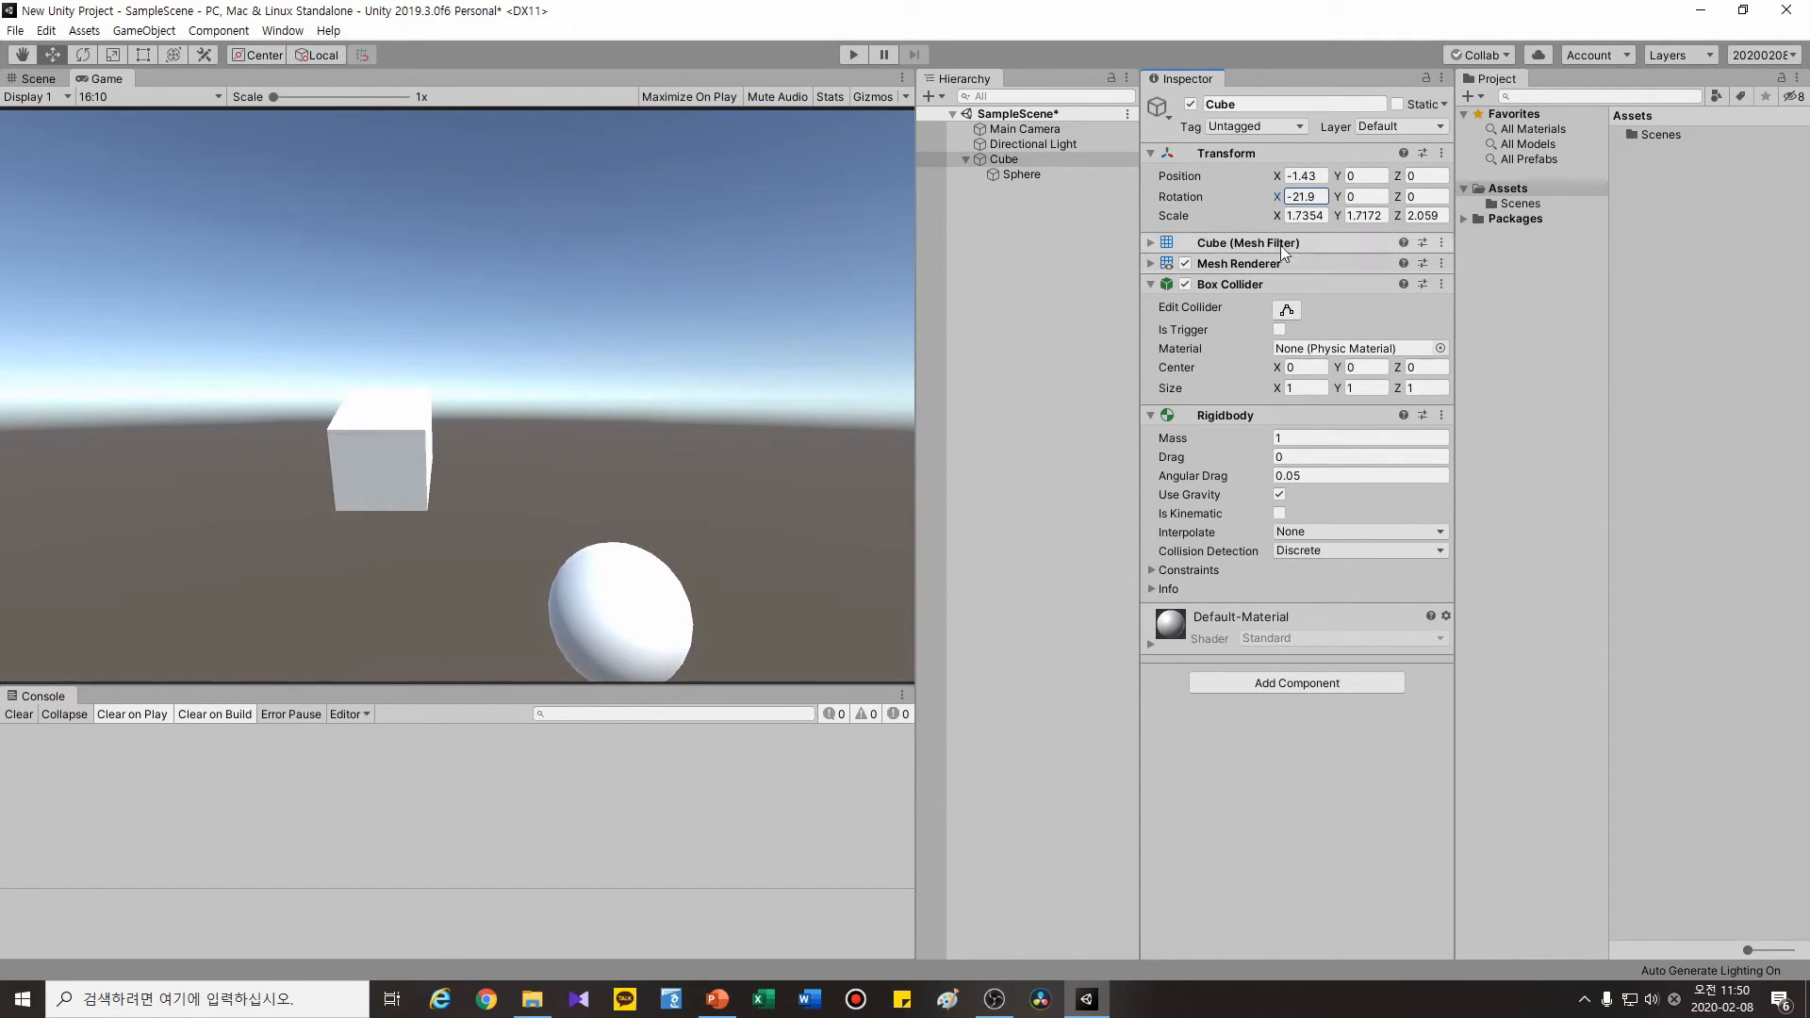
pyautogui.moveTo(1278, 216)
pyautogui.mouseDown()
pyautogui.moveTo(1221, 221)
pyautogui.moveTo(1312, 223)
pyautogui.mouseUp()
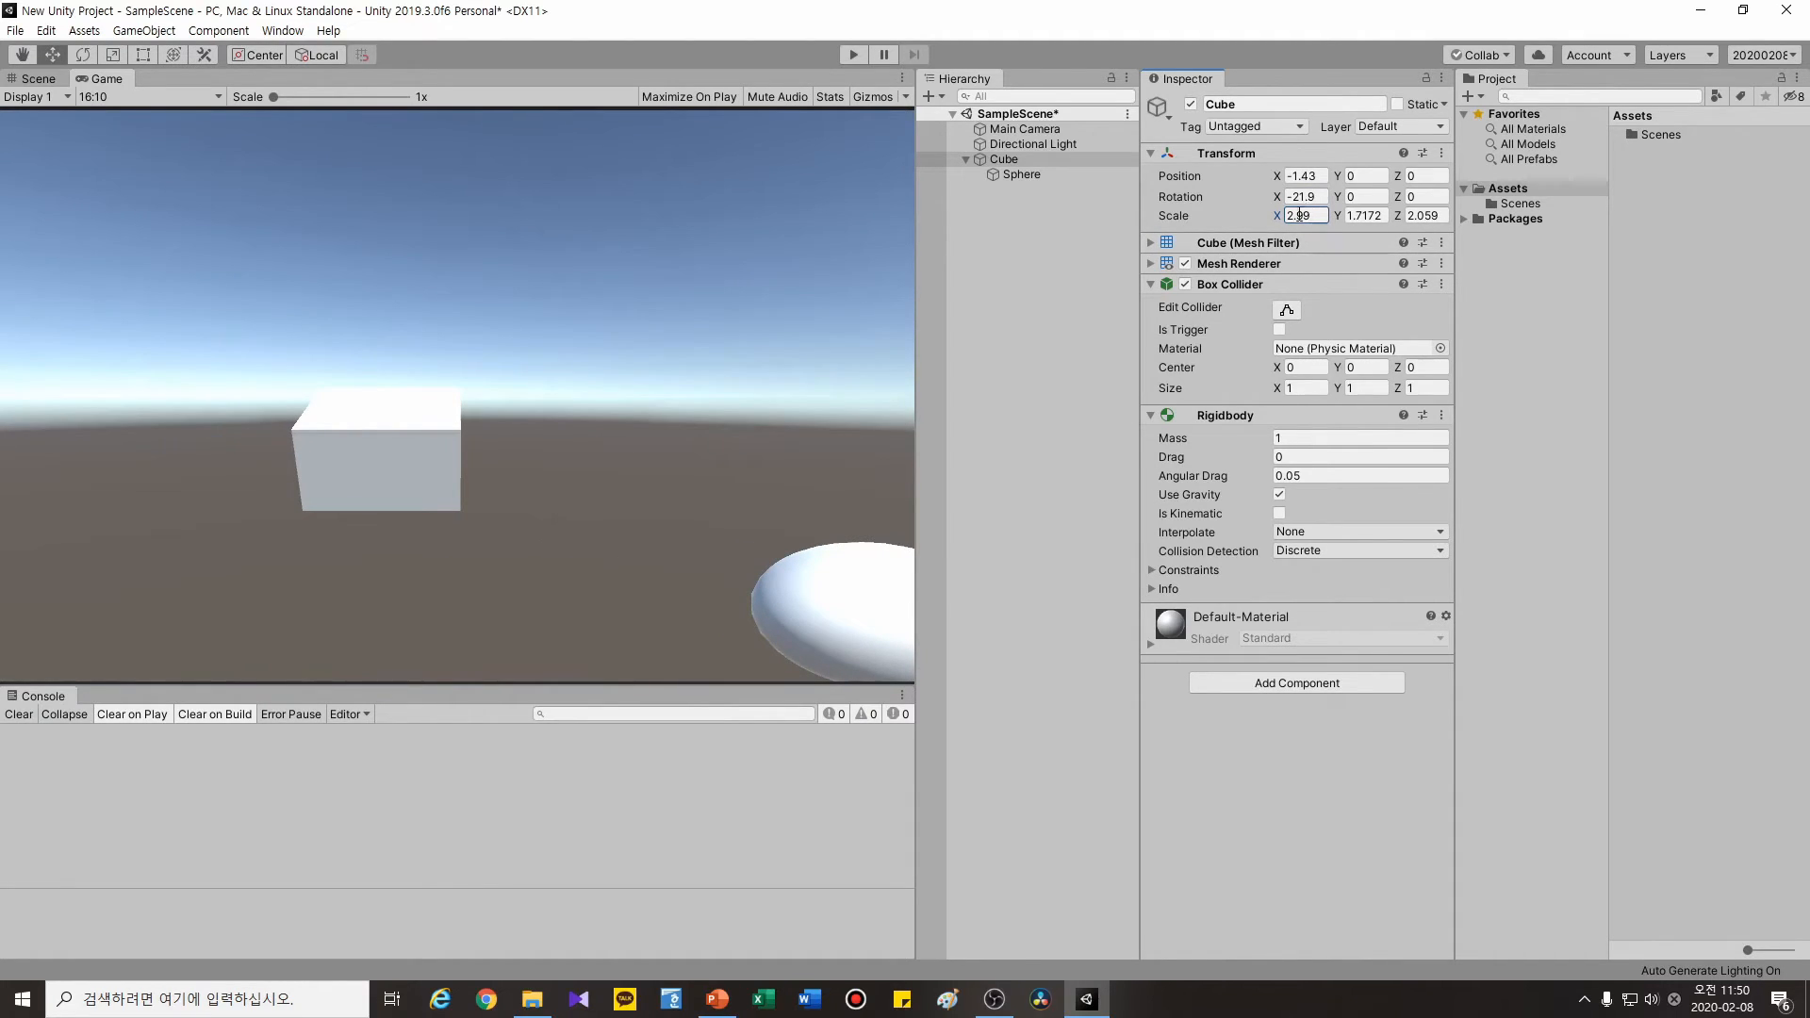
# - Compare the Transform values of the parent Cube and the child Sphere, and examine the objects listed in the Hierarchy
pyautogui.click(1004, 240)
pyautogui.click(1016, 159)
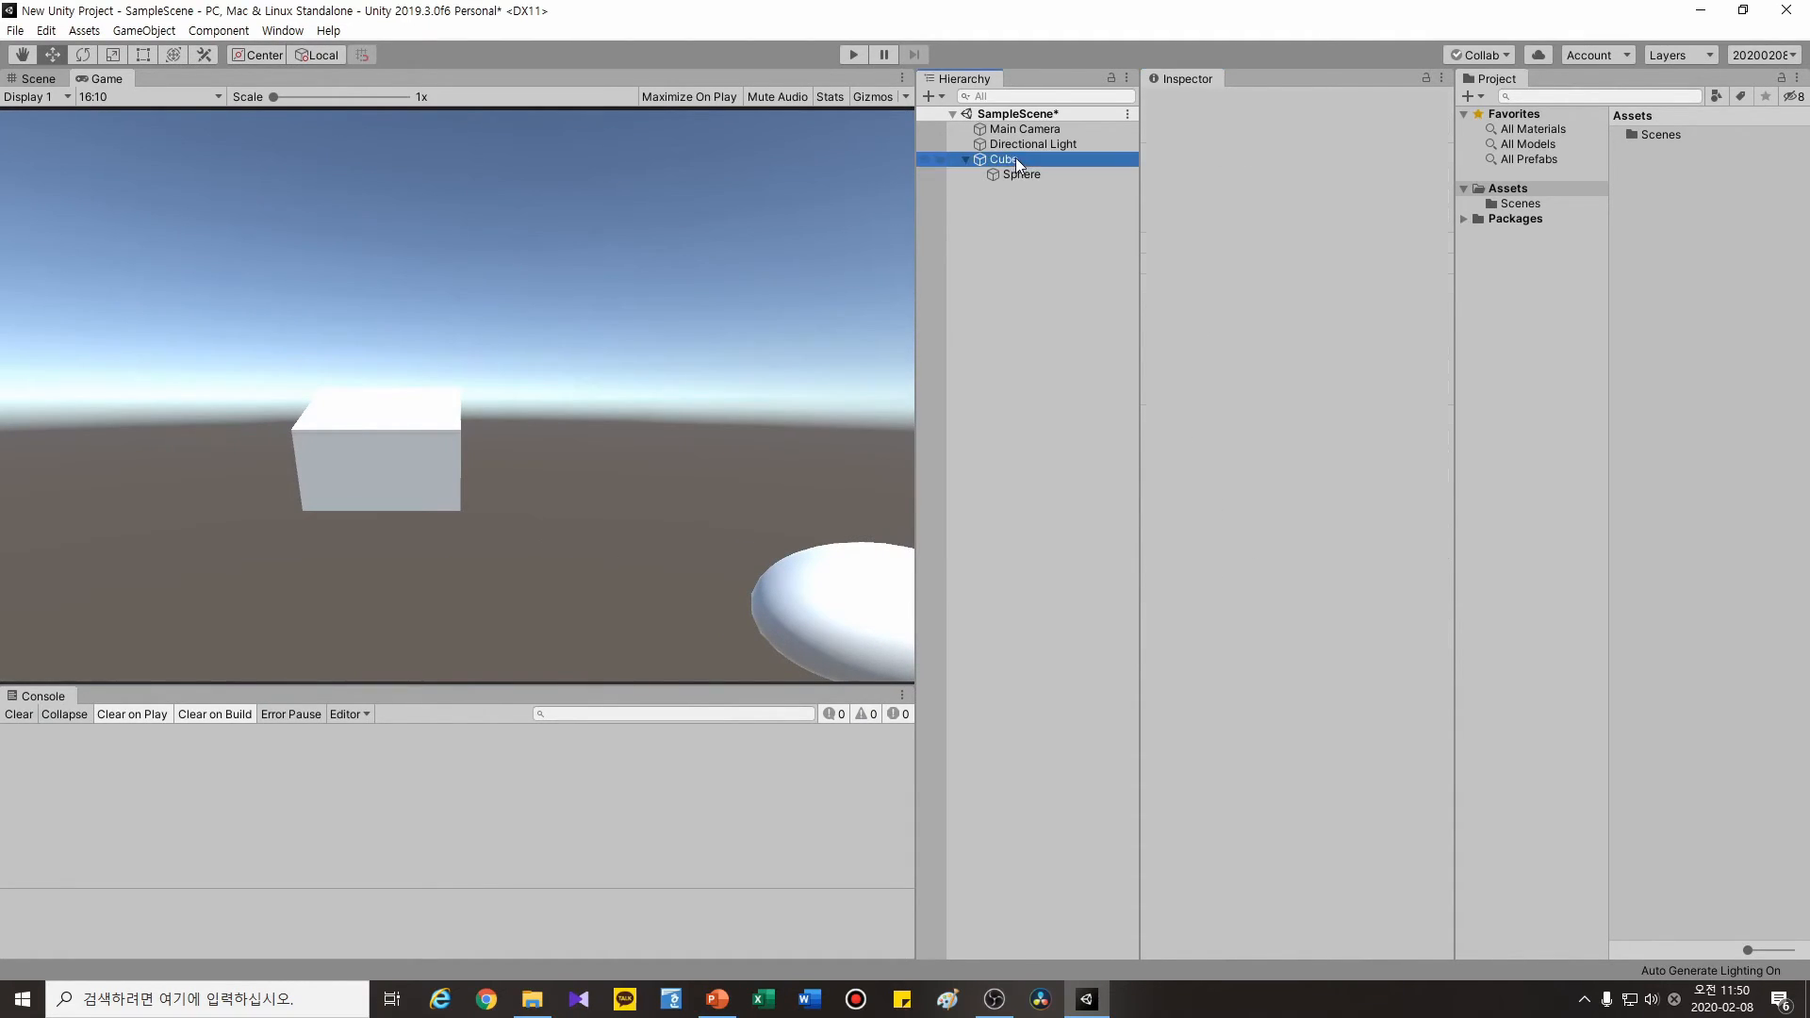
pyautogui.click(1030, 172)
pyautogui.click(1027, 159)
pyautogui.click(1028, 172)
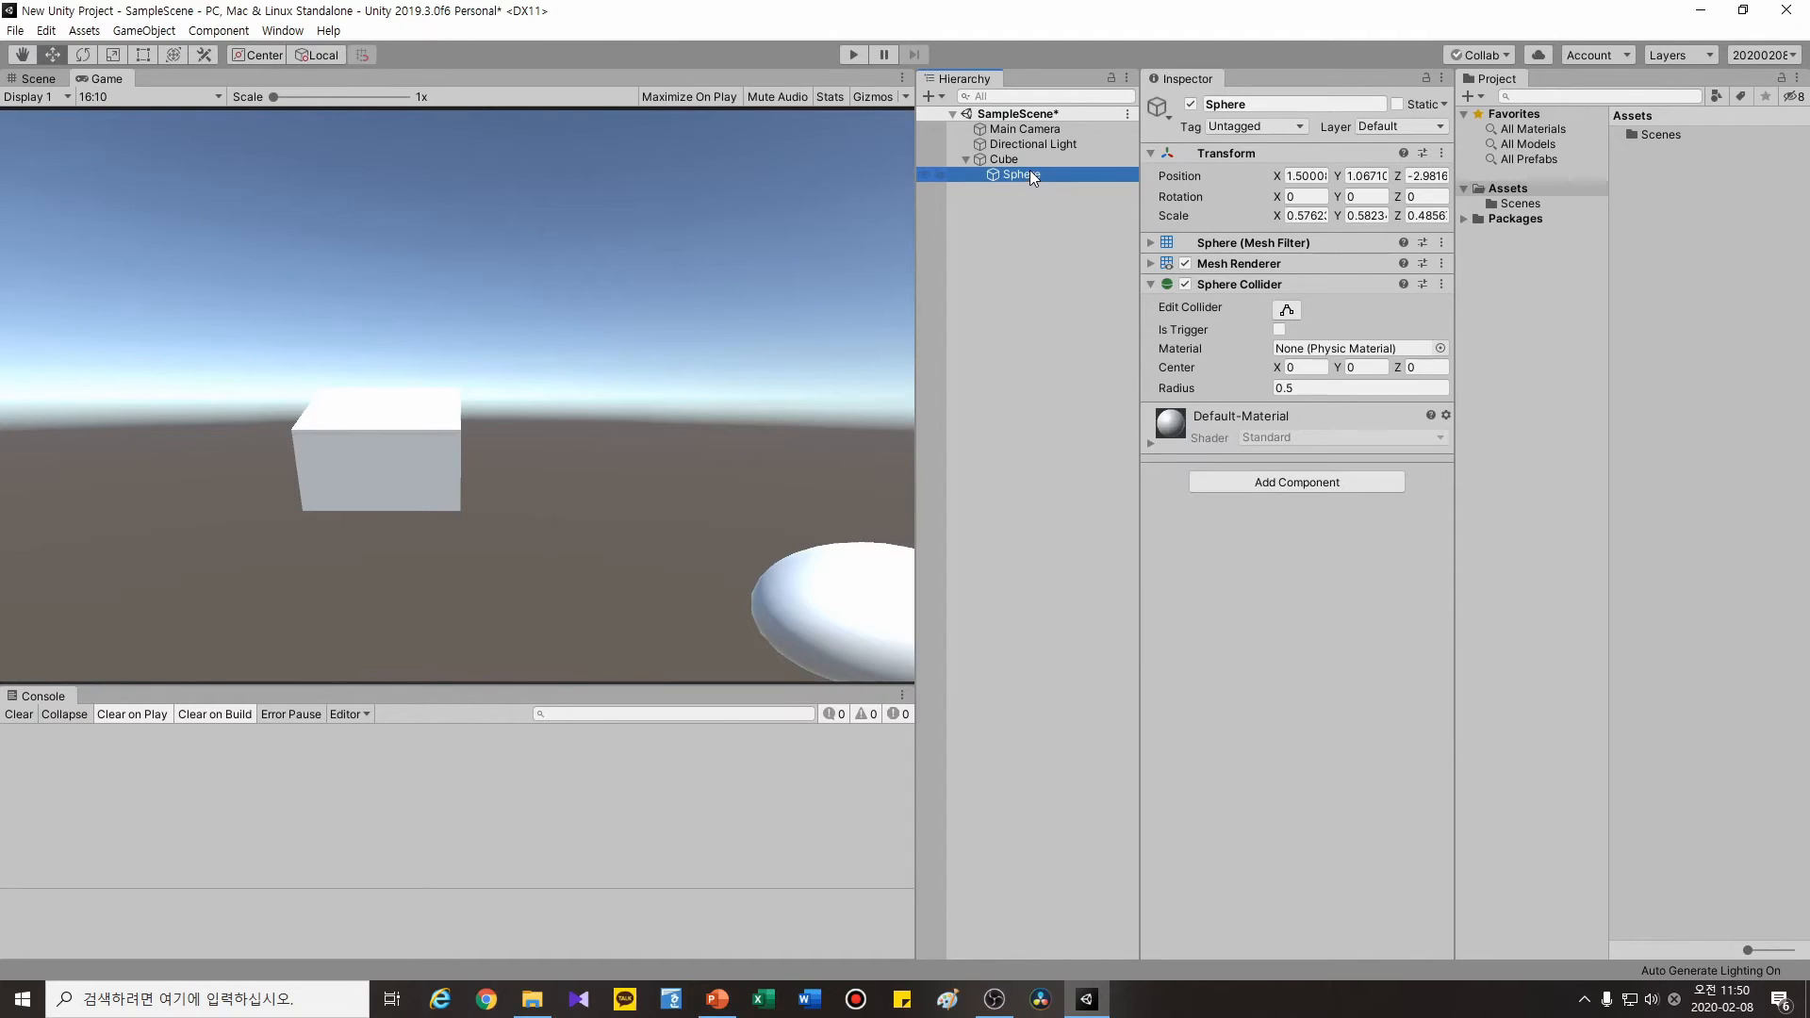
pyautogui.click(1022, 158)
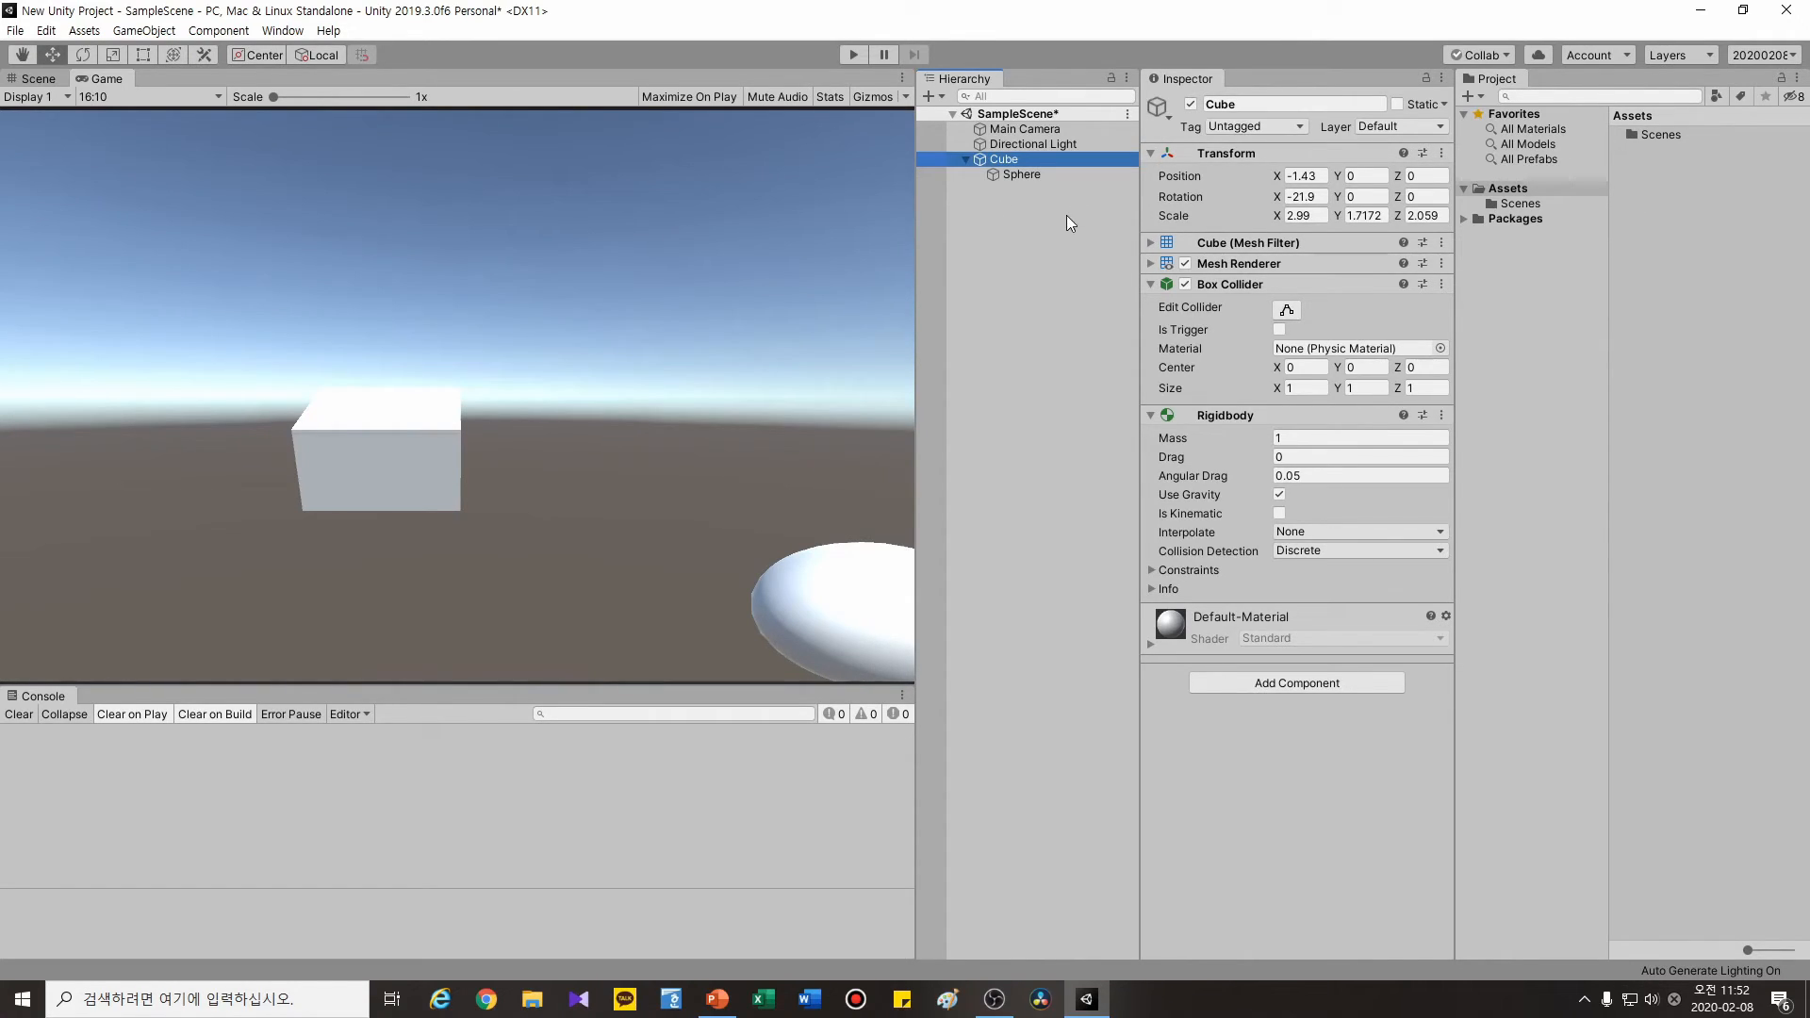
pyautogui.click(1705, 211)
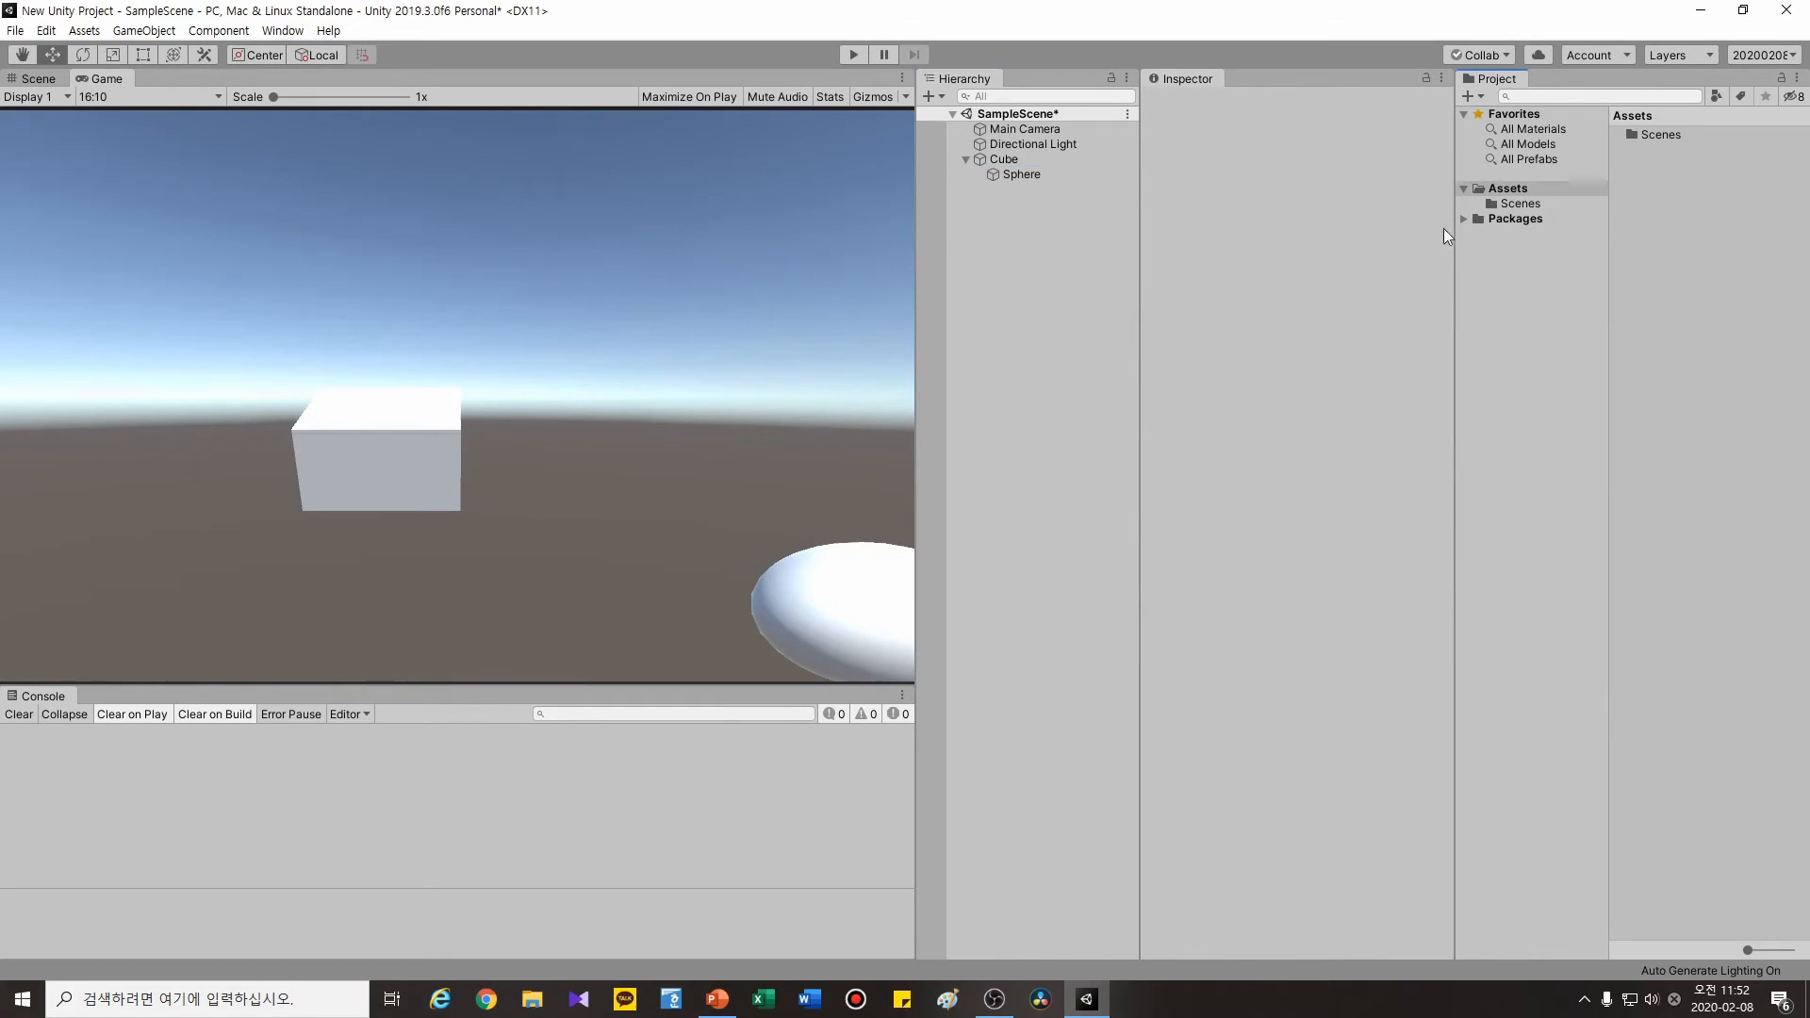
pyautogui.click(1045, 174)
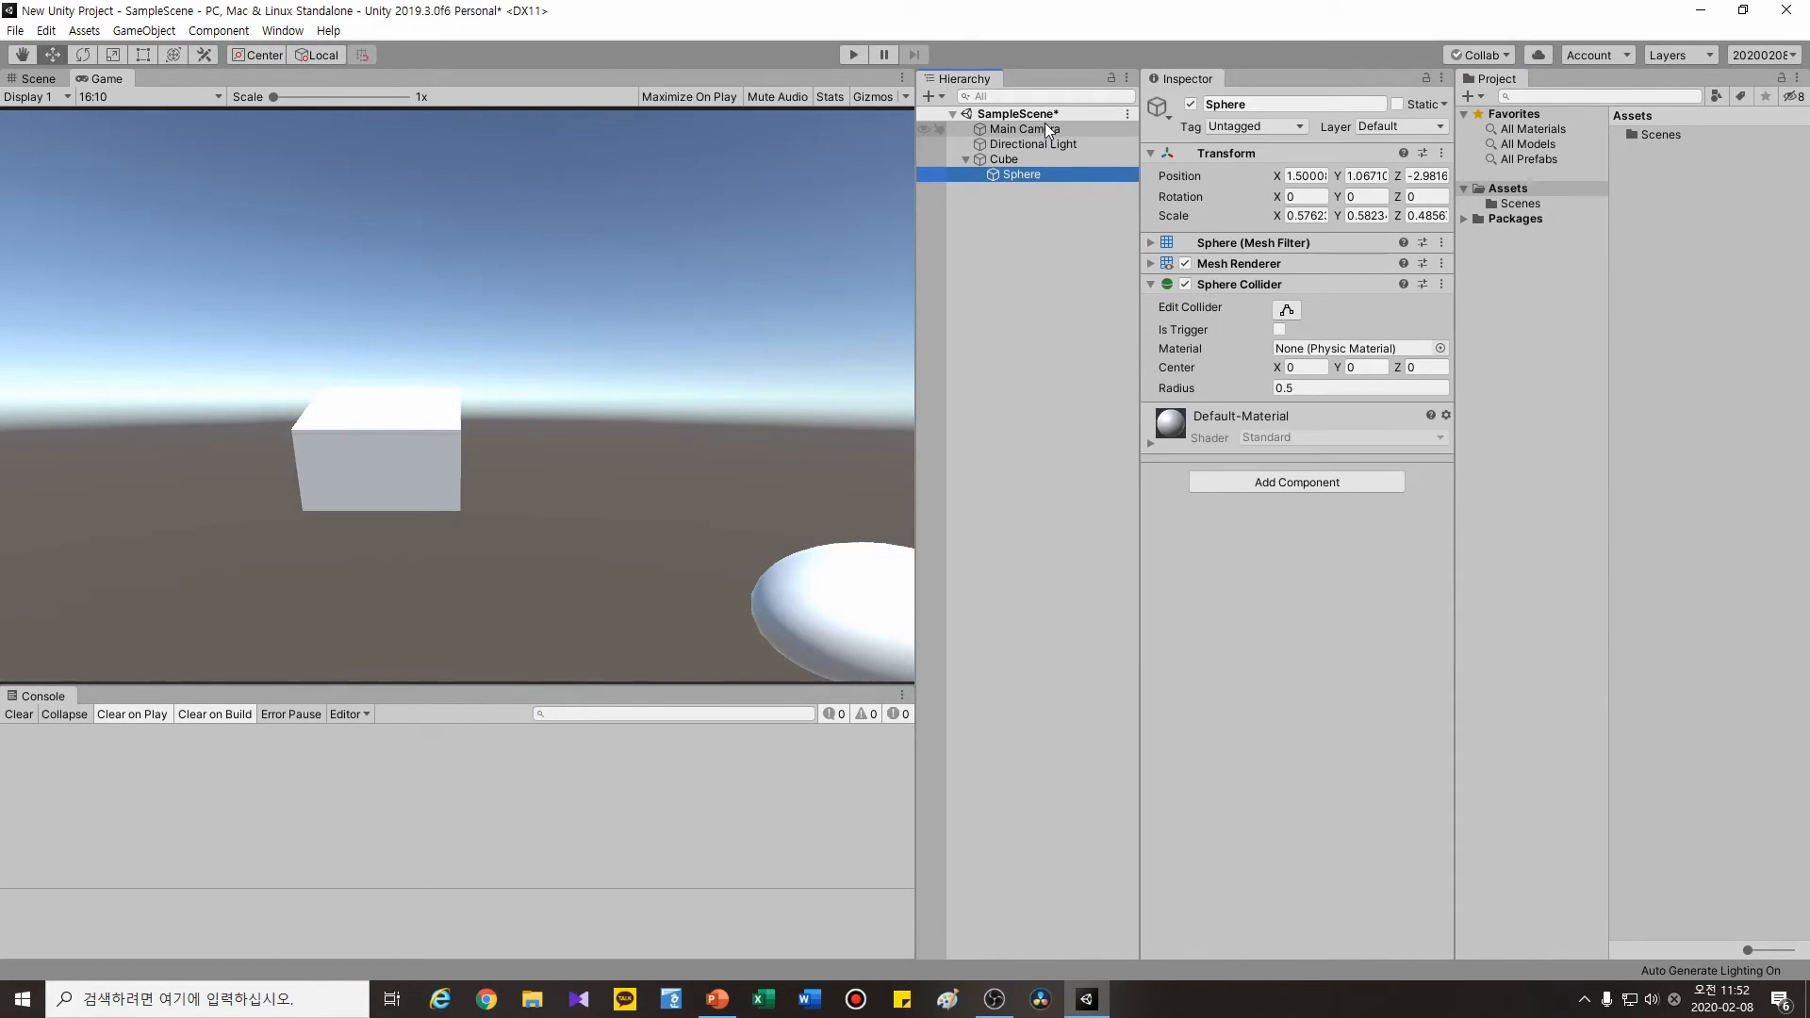
pyautogui.keyDown('shift'); pyautogui.click(1045, 127); pyautogui.keyUp('shift')
pyautogui.click(1025, 251)
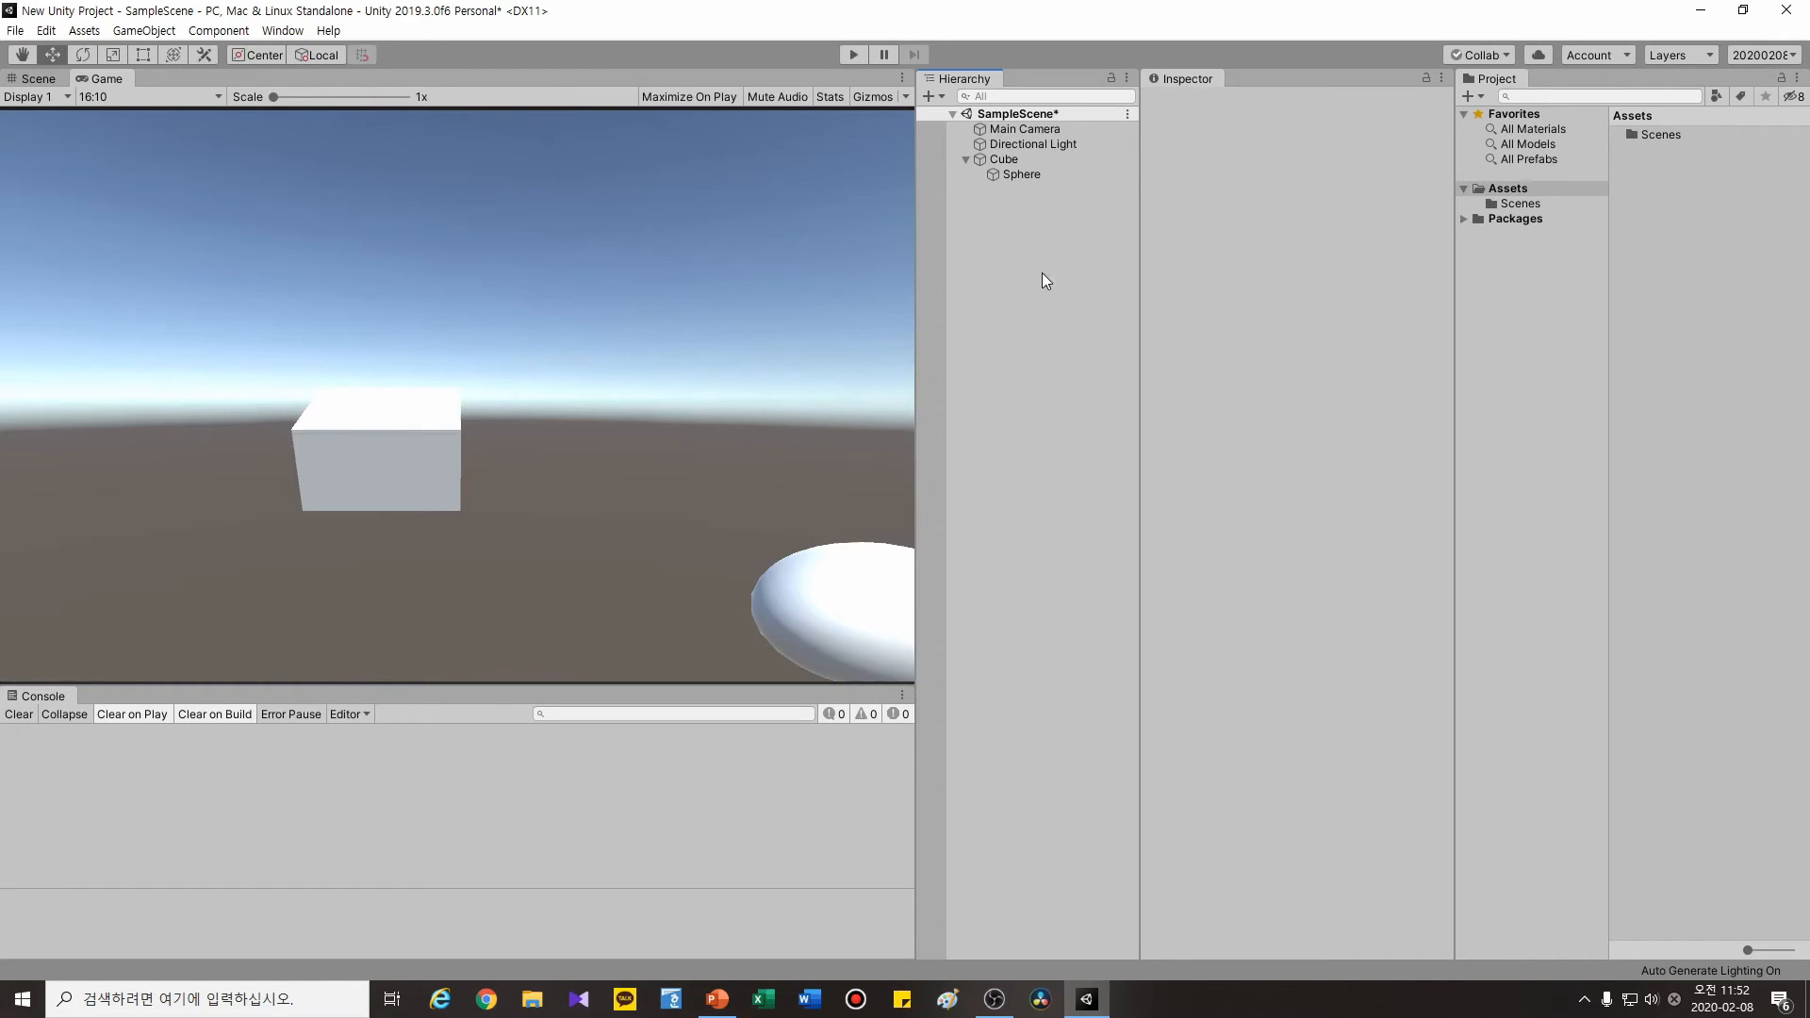
pyautogui.click(1702, 252)
pyautogui.click(718, 999)
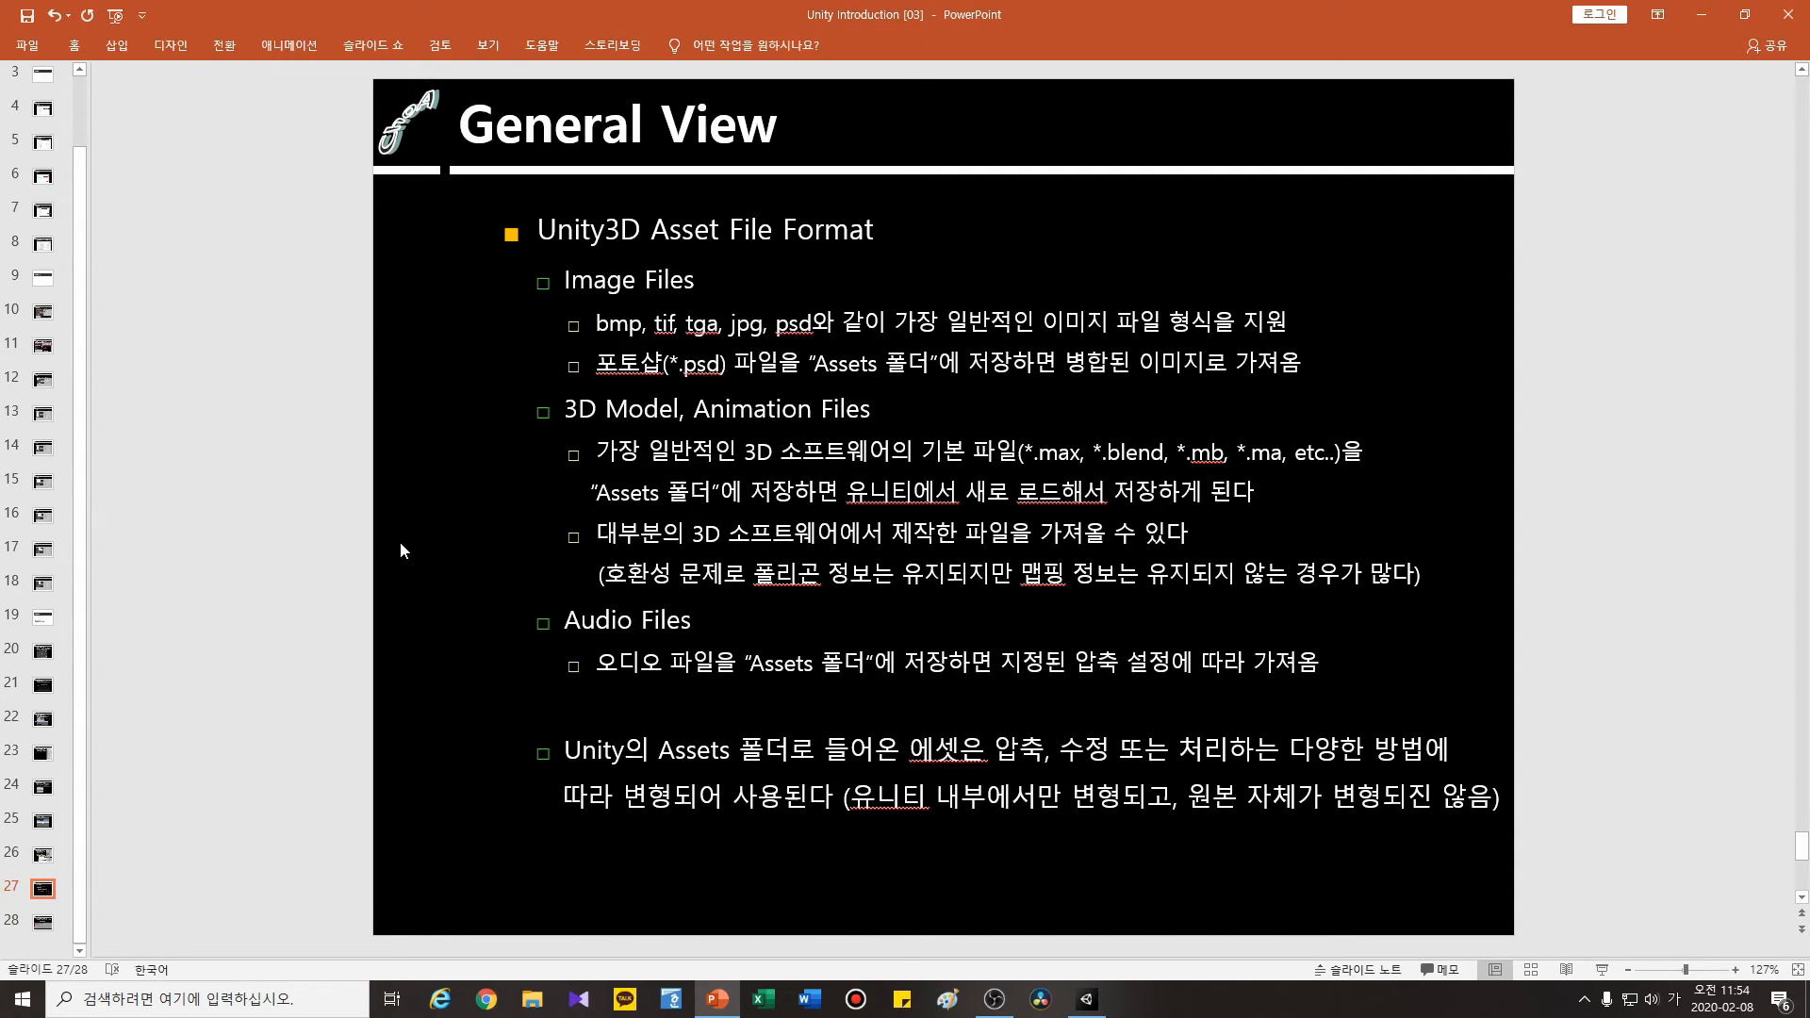
pyautogui.click(1086, 998)
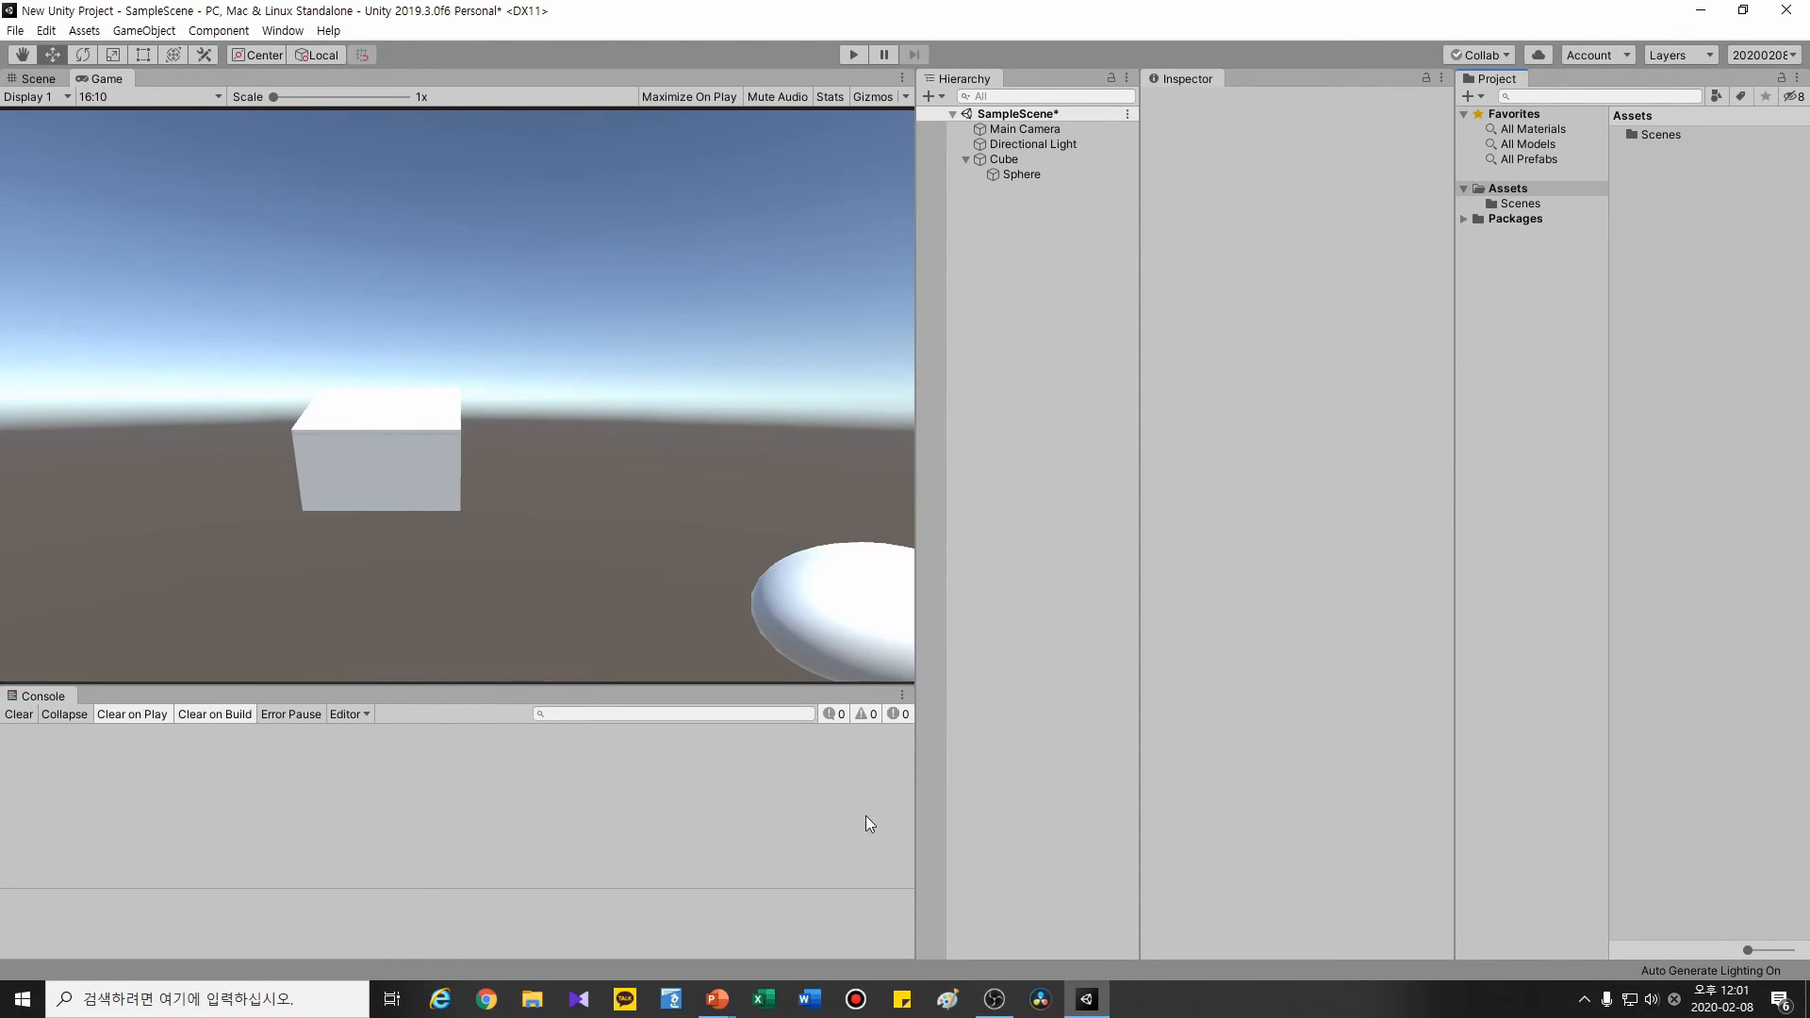
pyautogui.click(722, 1001)
pyautogui.click(818, 919)
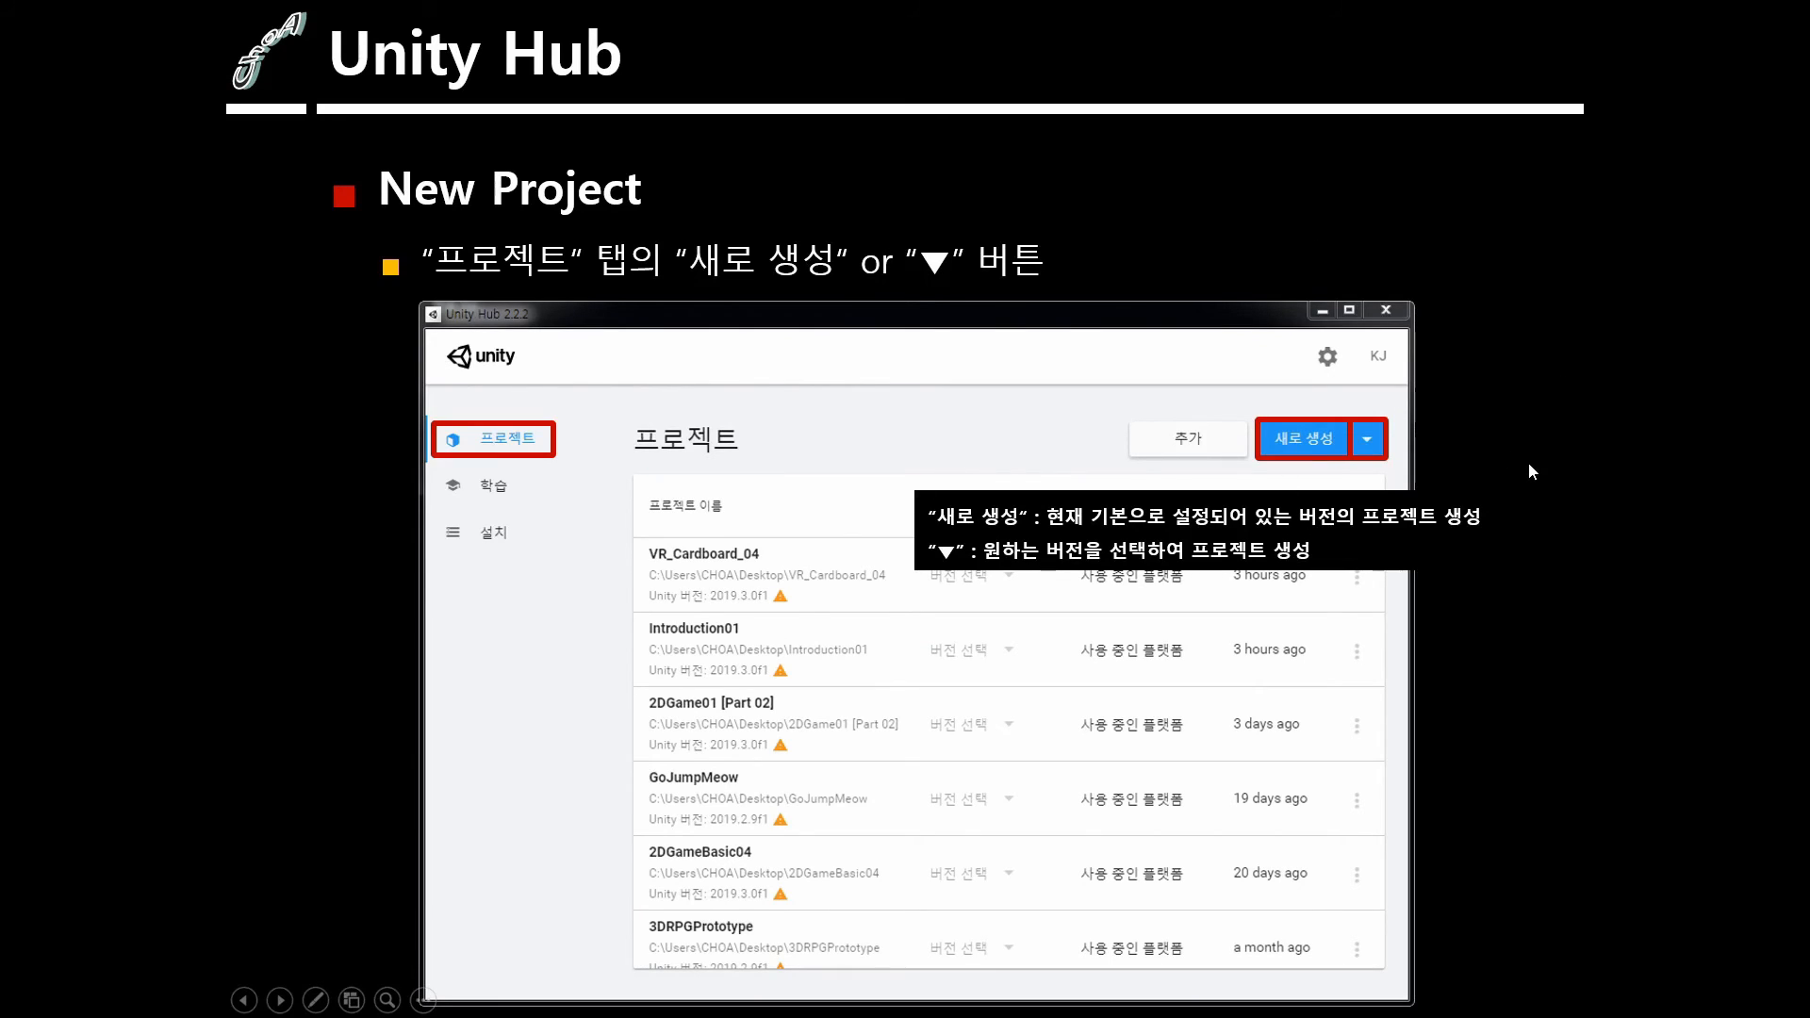
pyautogui.press('Right')
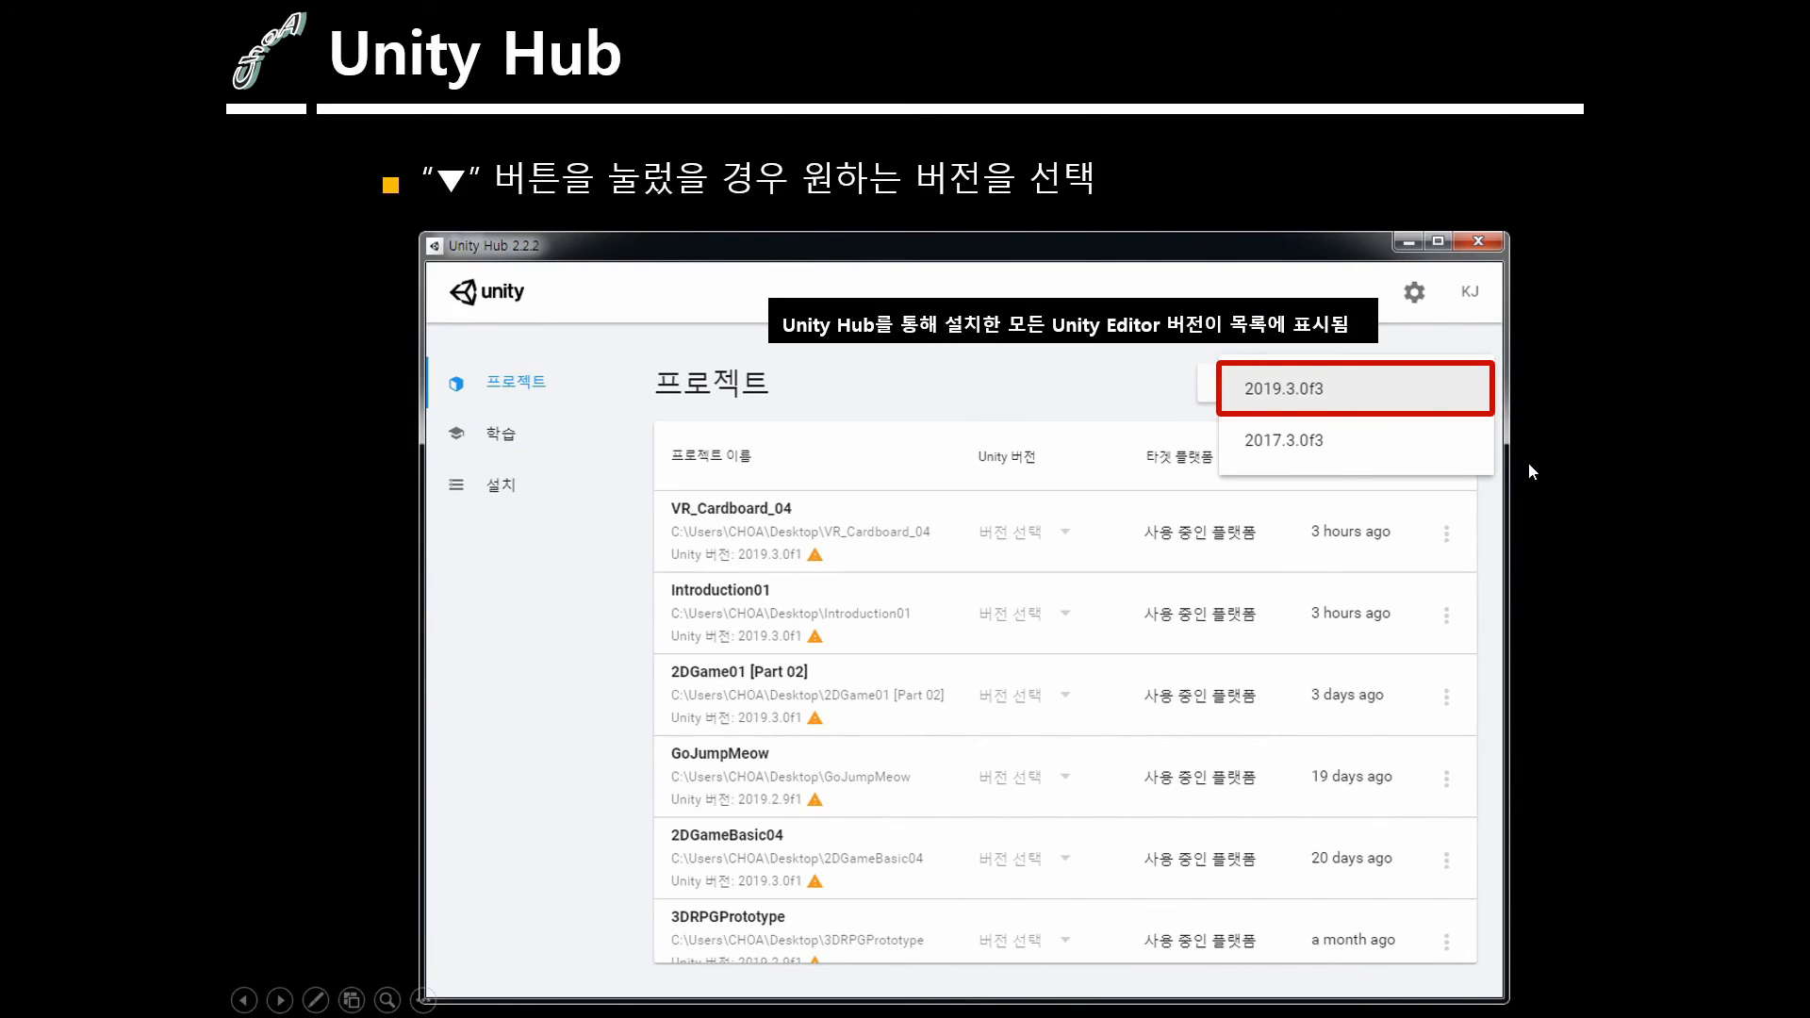
pyautogui.press('Right')
pyautogui.press('Right')
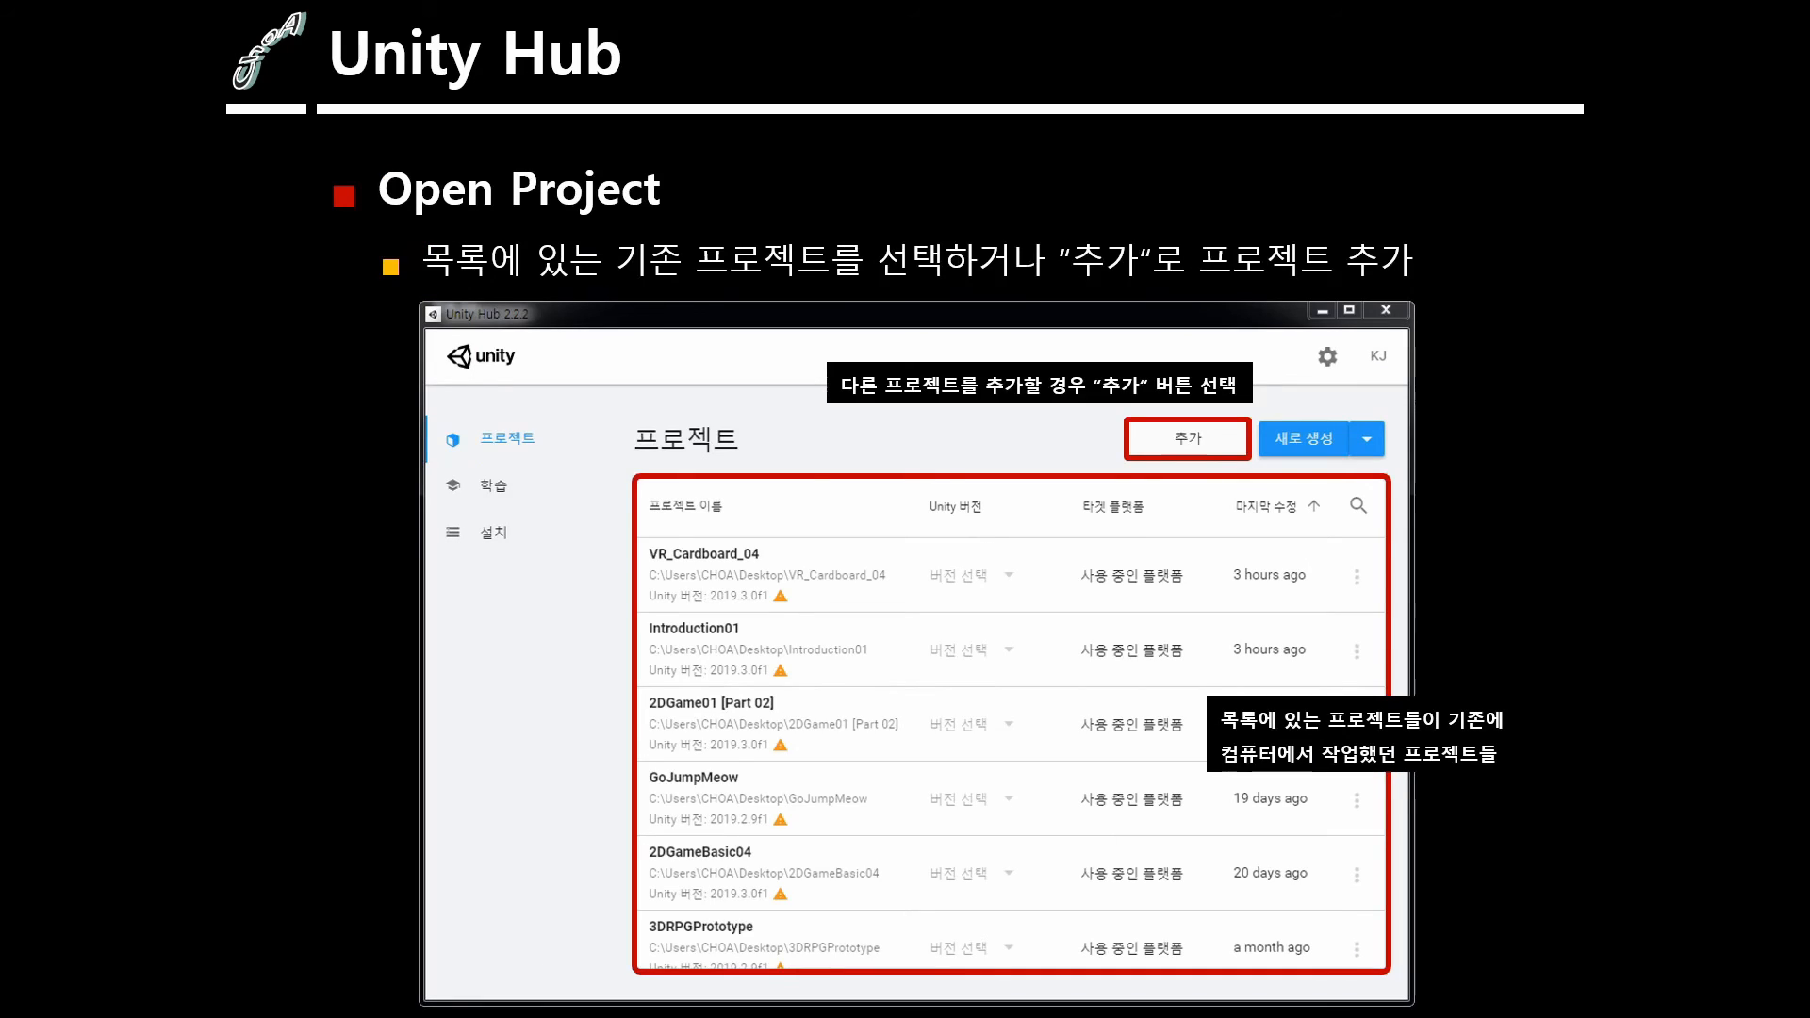
pyautogui.press('Right')
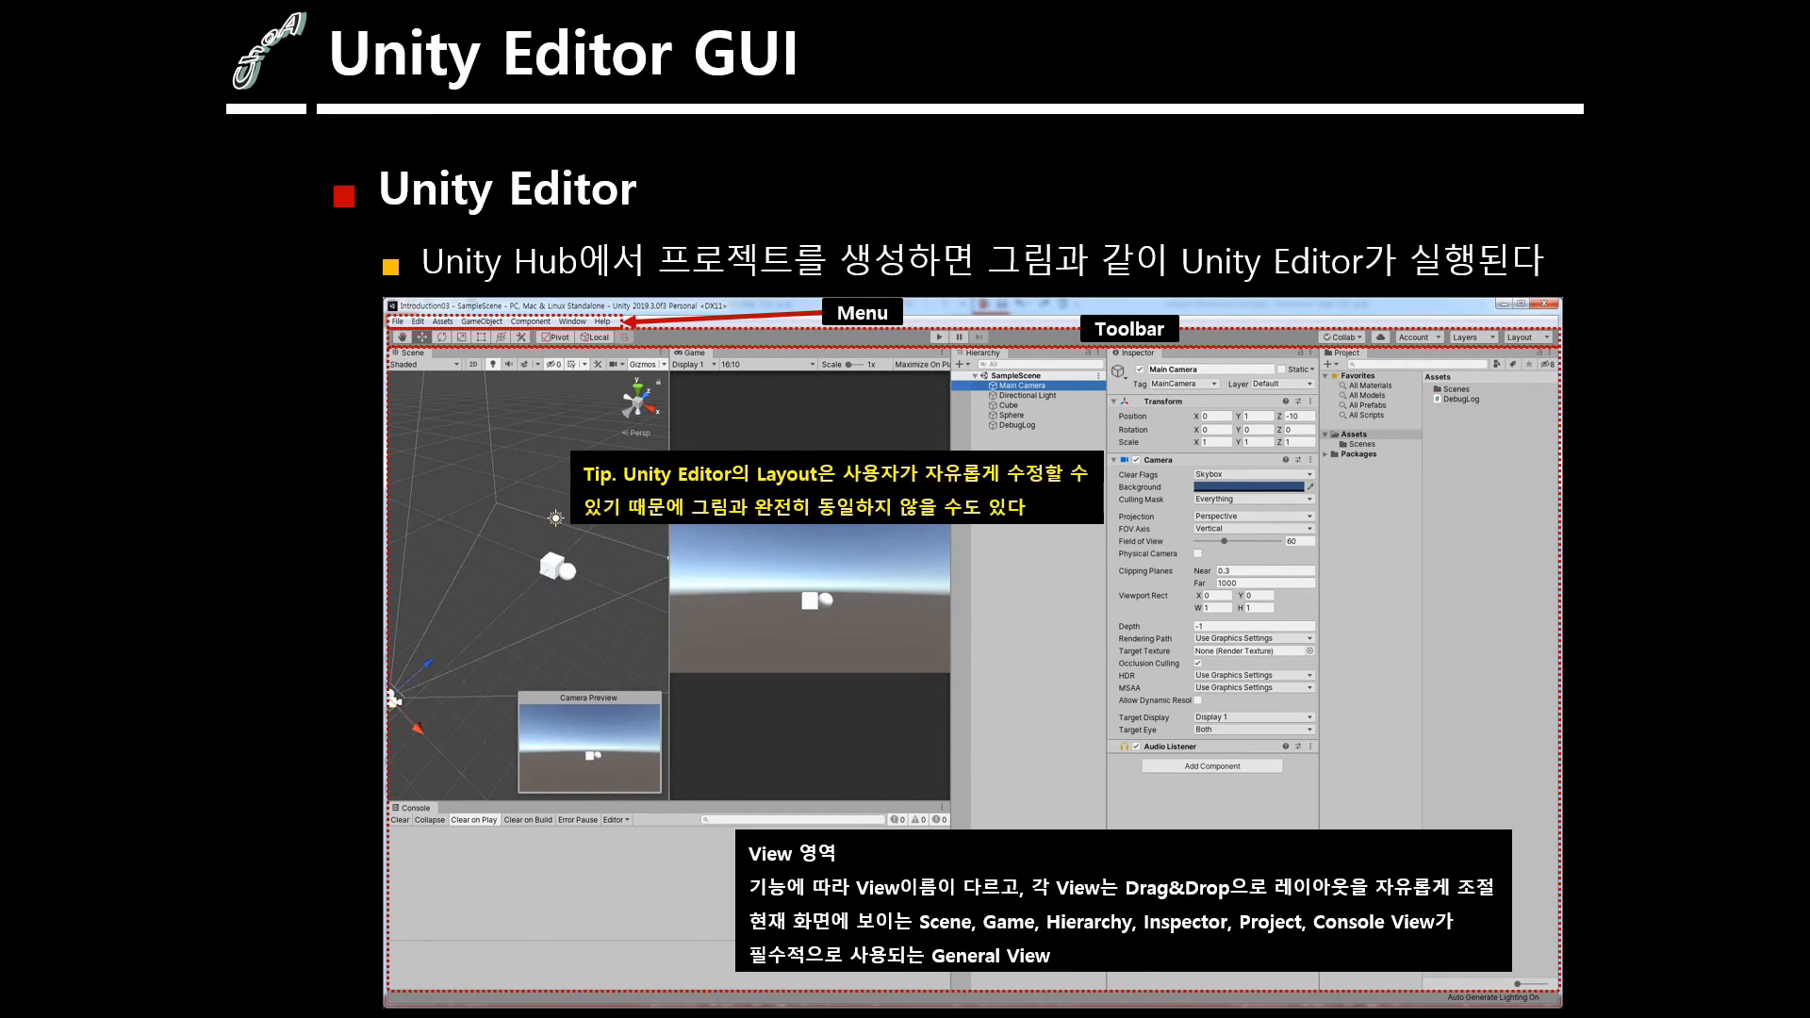
pyautogui.press('Right')
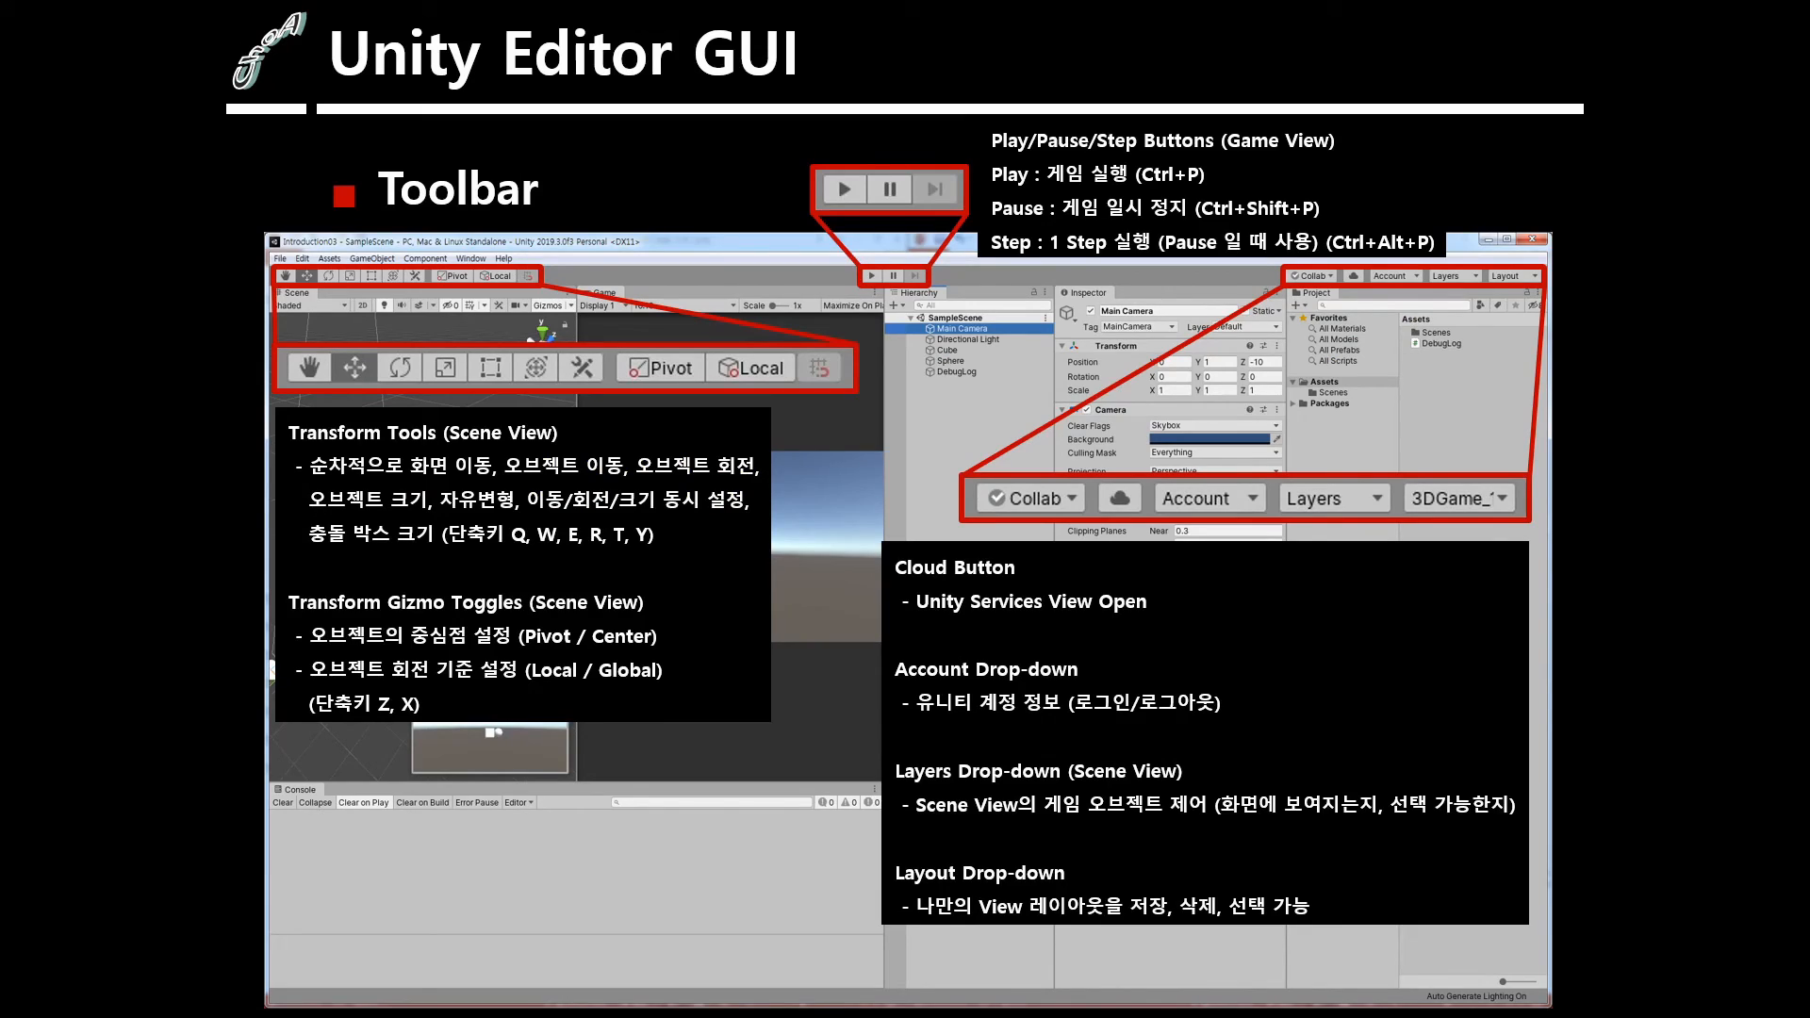
pyautogui.press('Right')
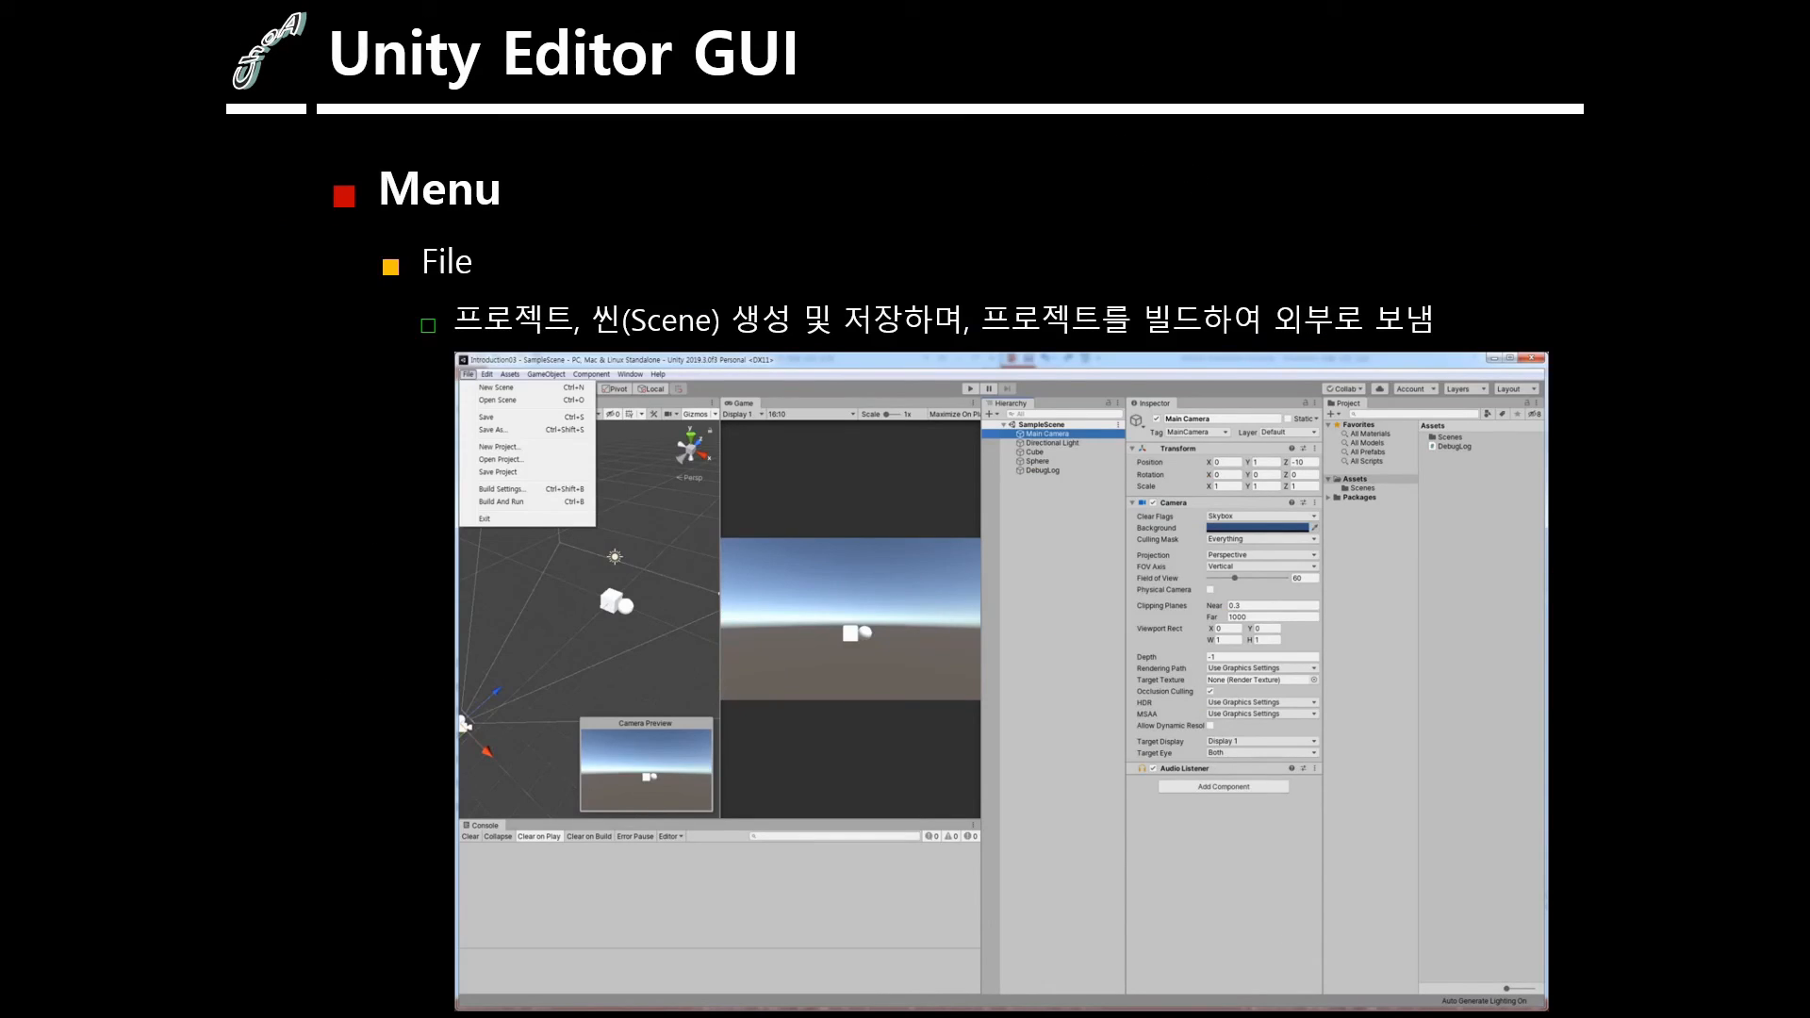
pyautogui.press('Right')
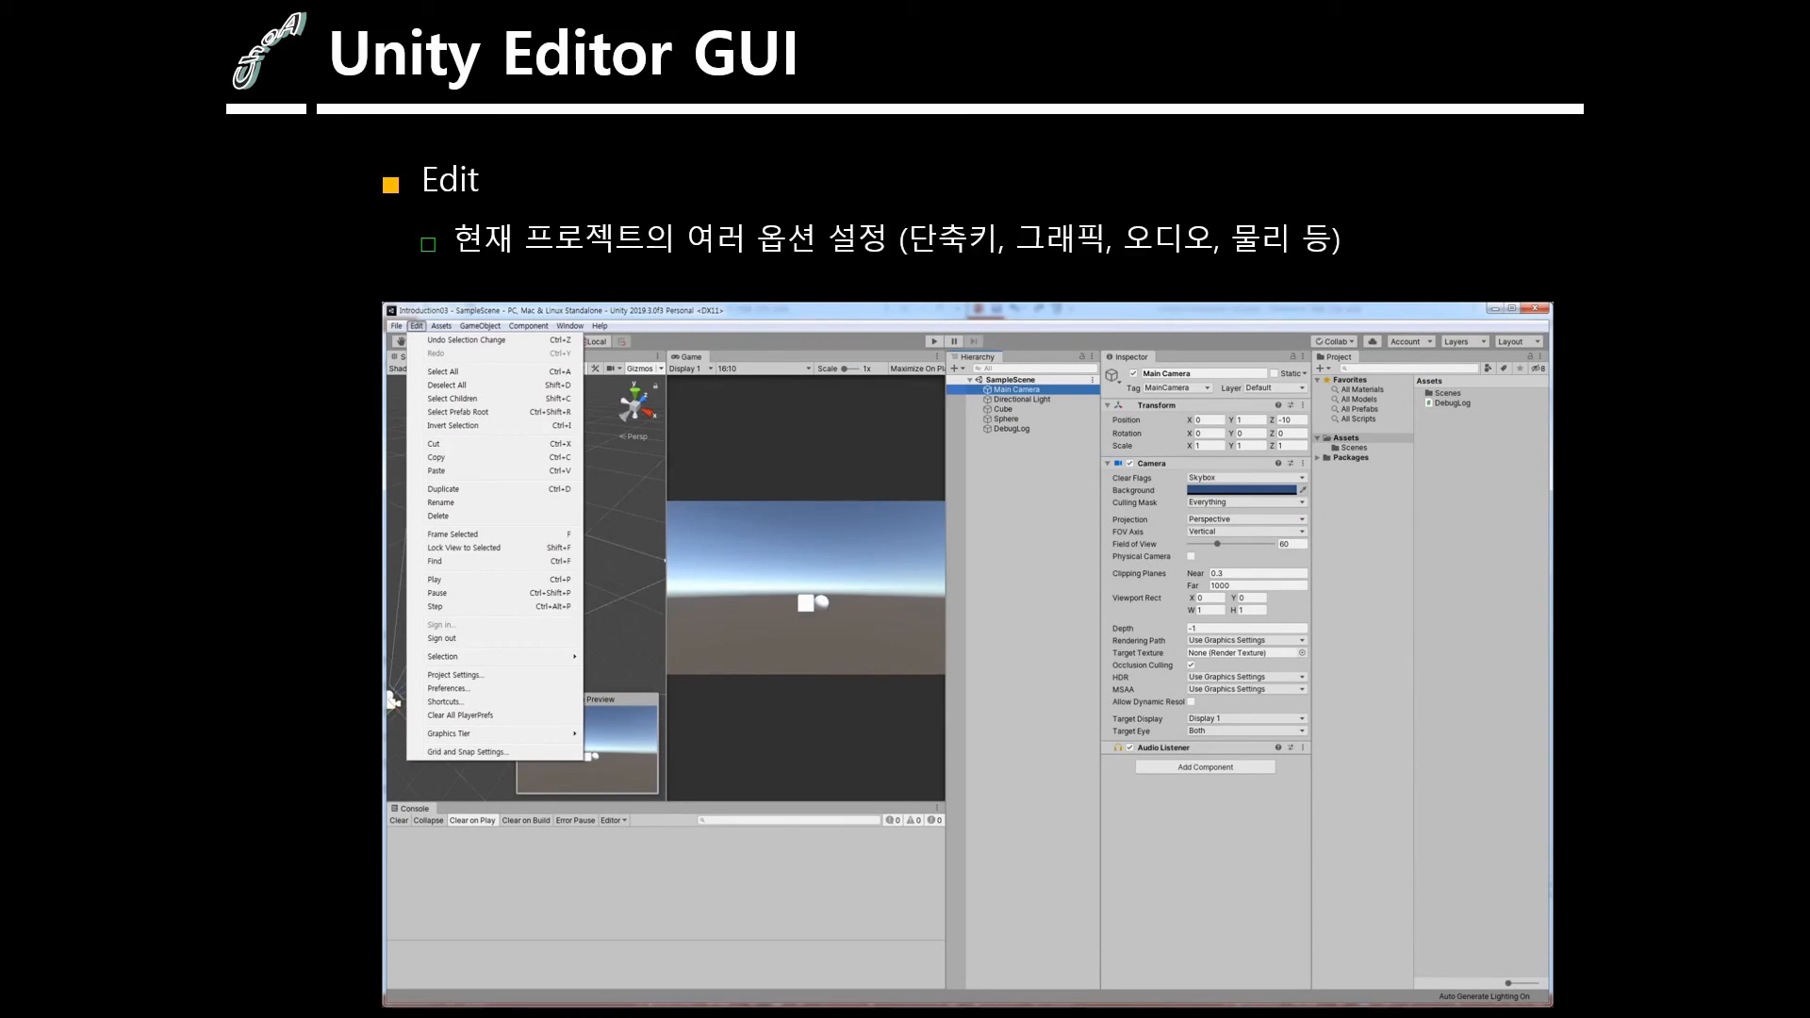
pyautogui.press('Right')
pyautogui.press('Right')
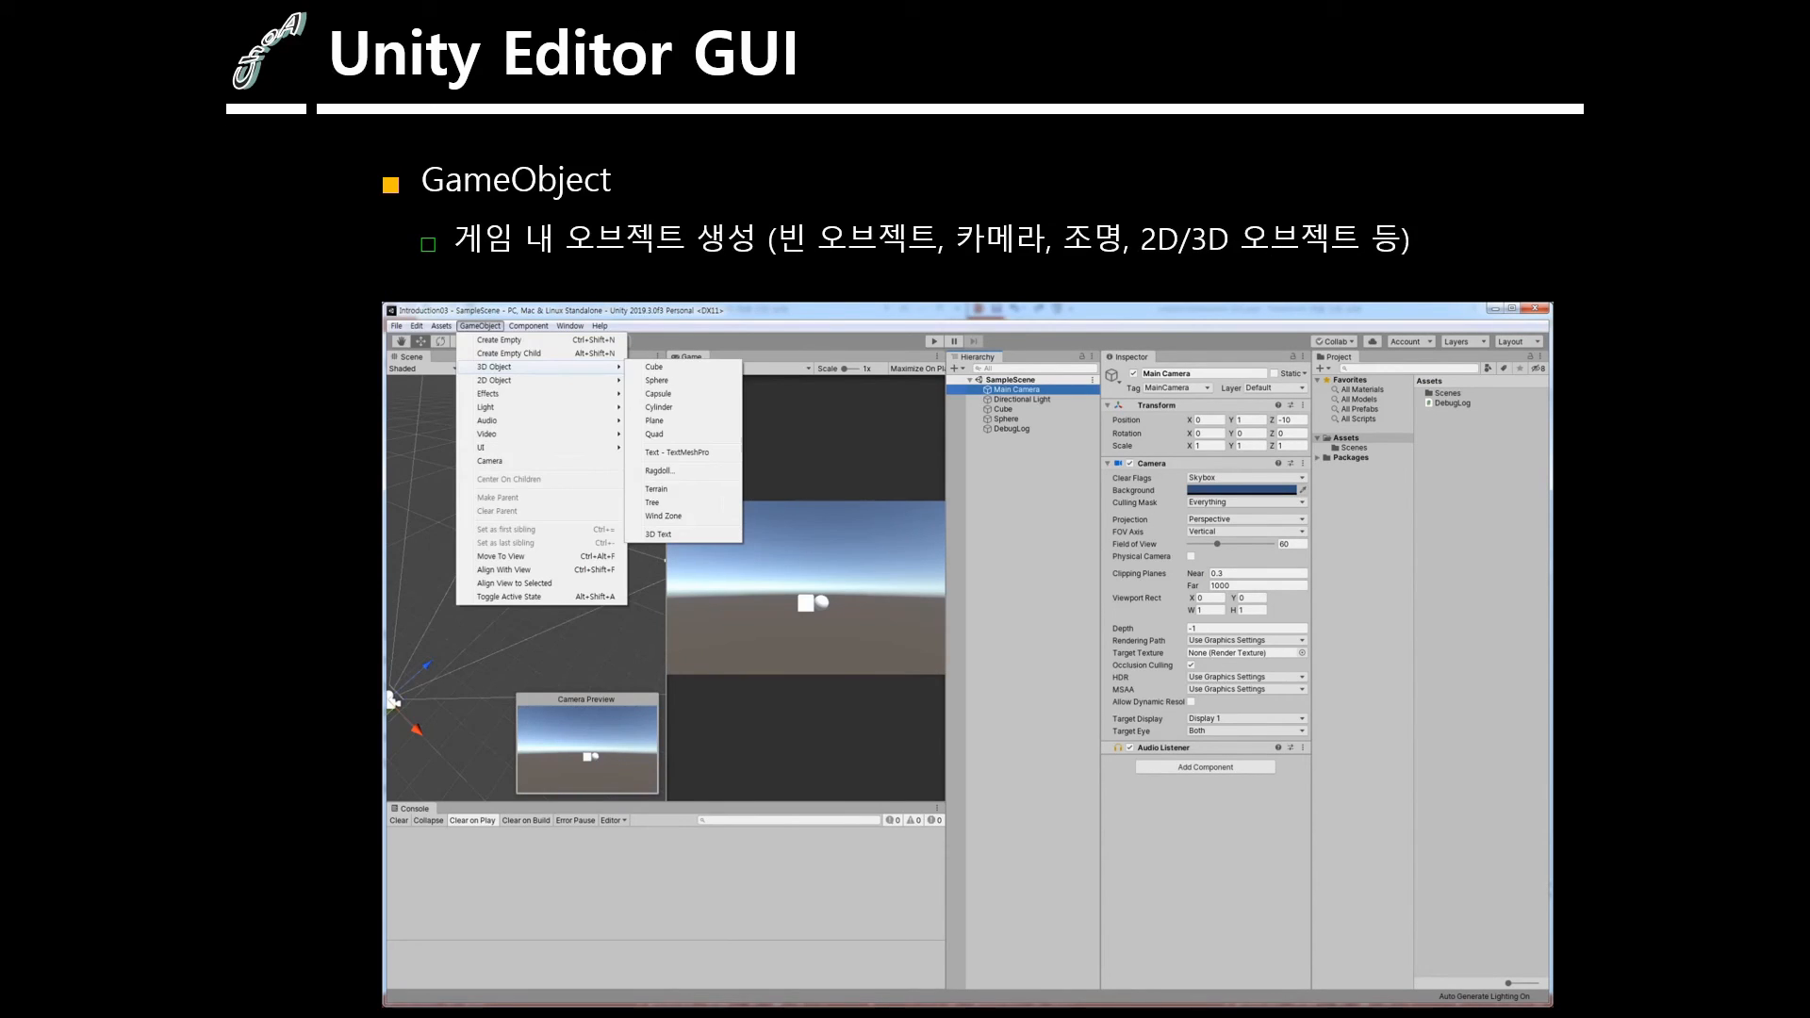
pyautogui.press('Right')
pyautogui.press('Right')
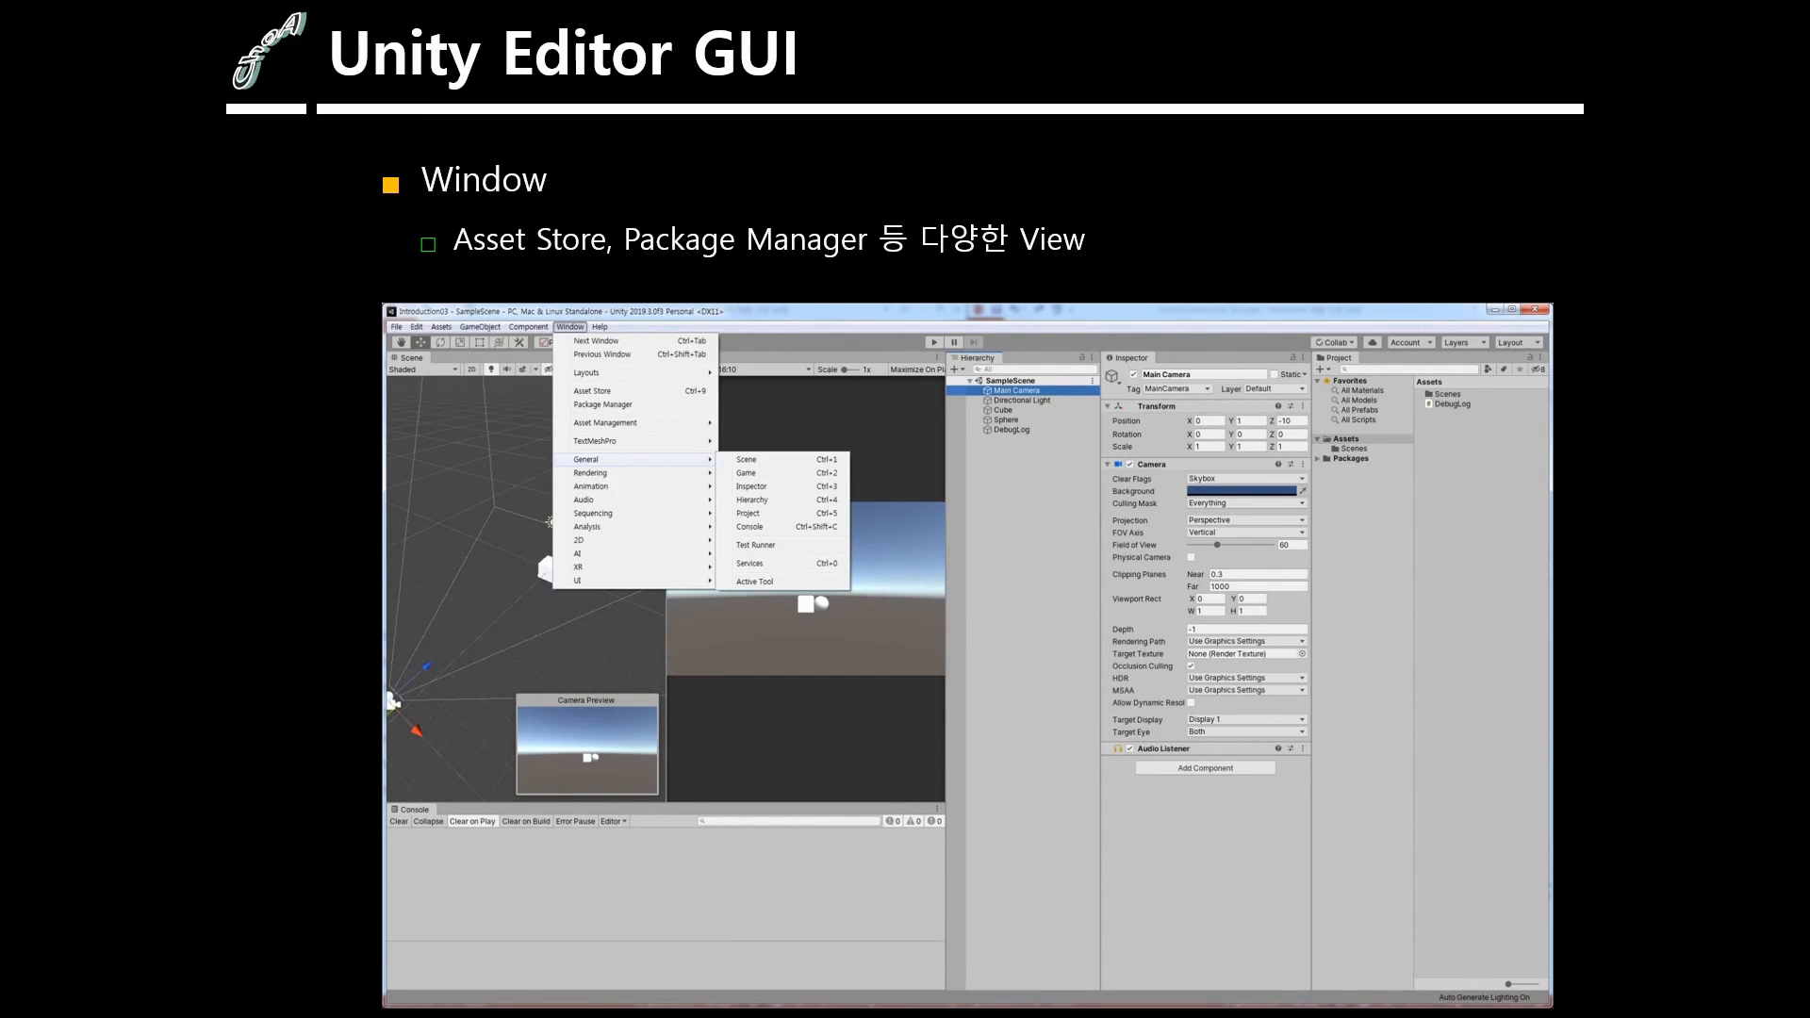
pyautogui.press('Right')
pyautogui.press('Right')
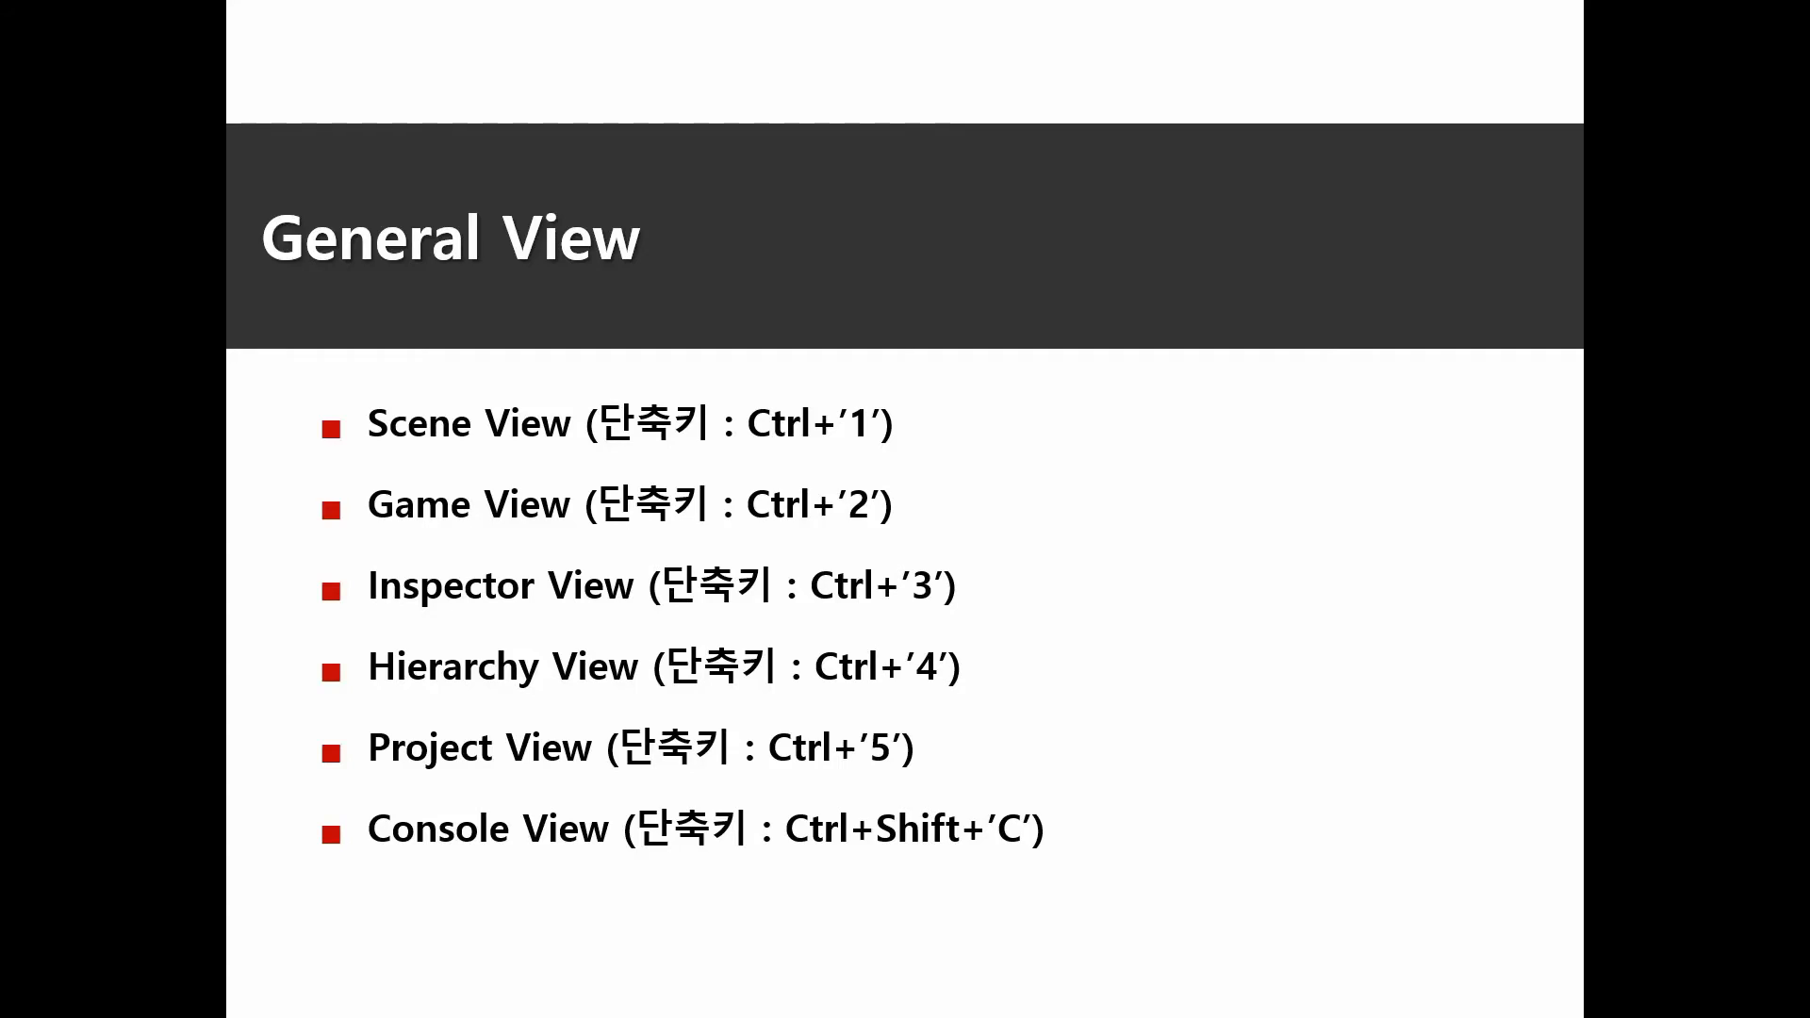
pyautogui.press('Right')
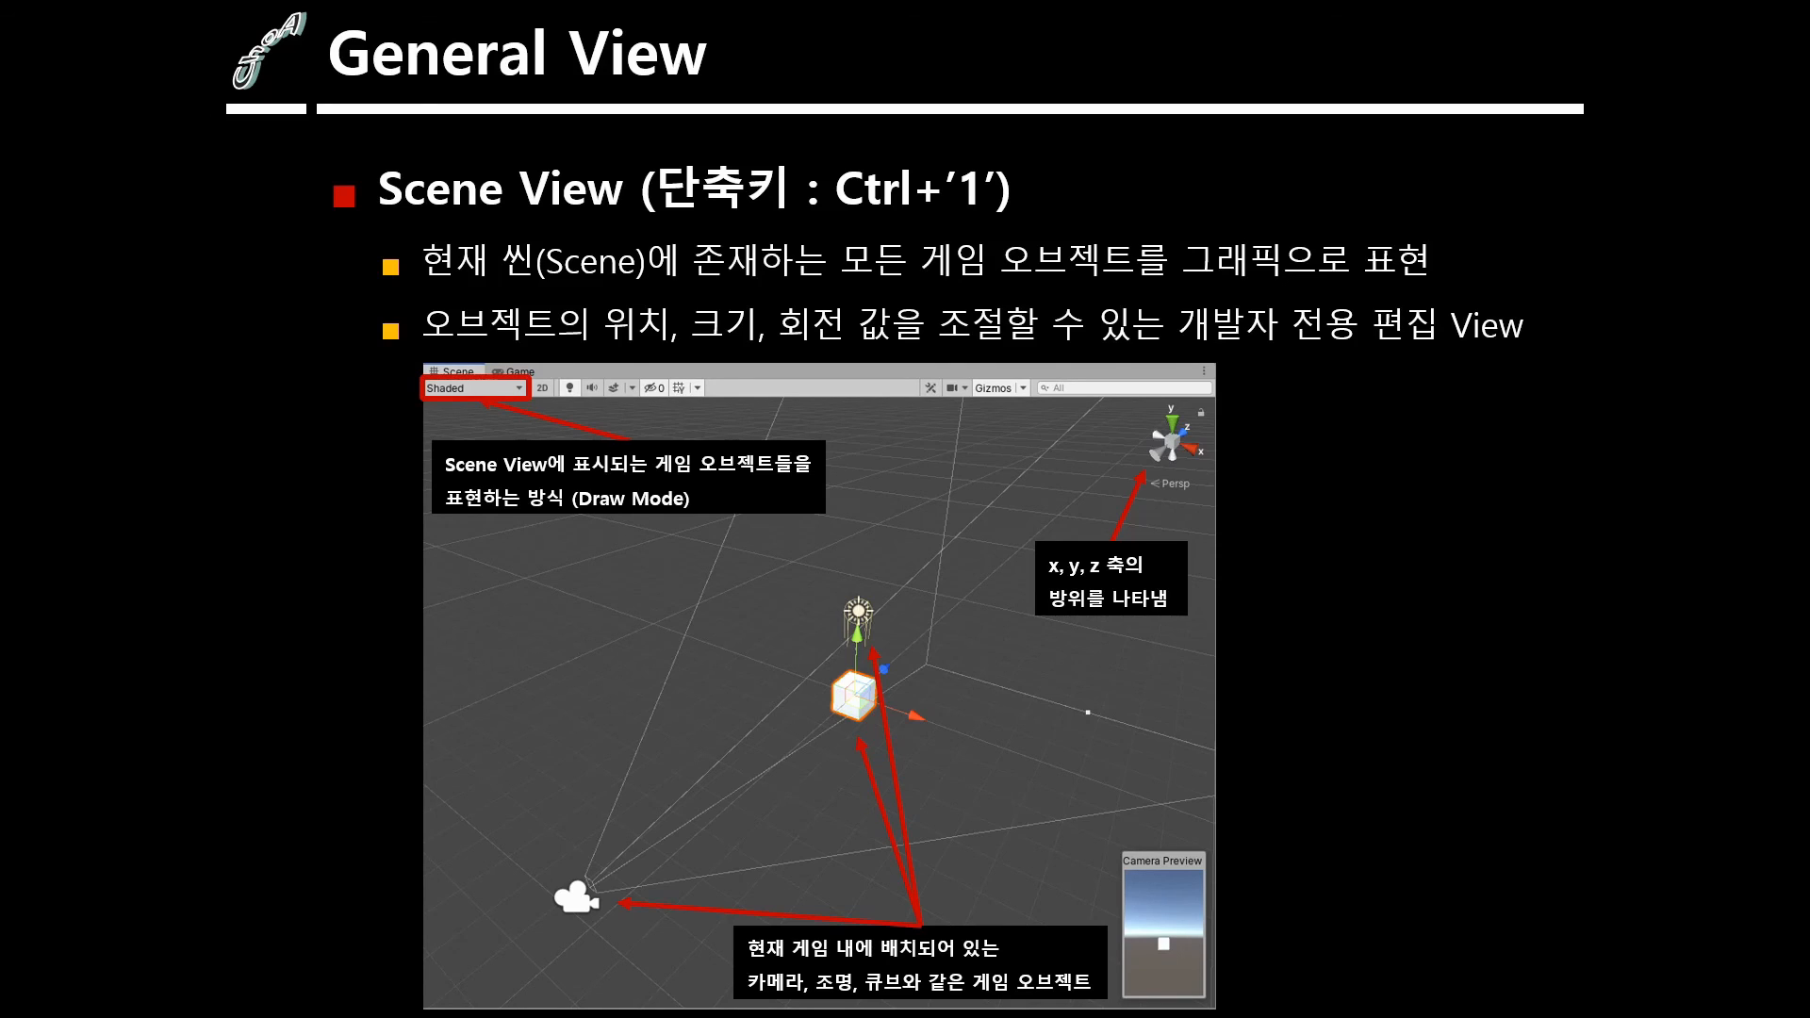
pyautogui.press('Right')
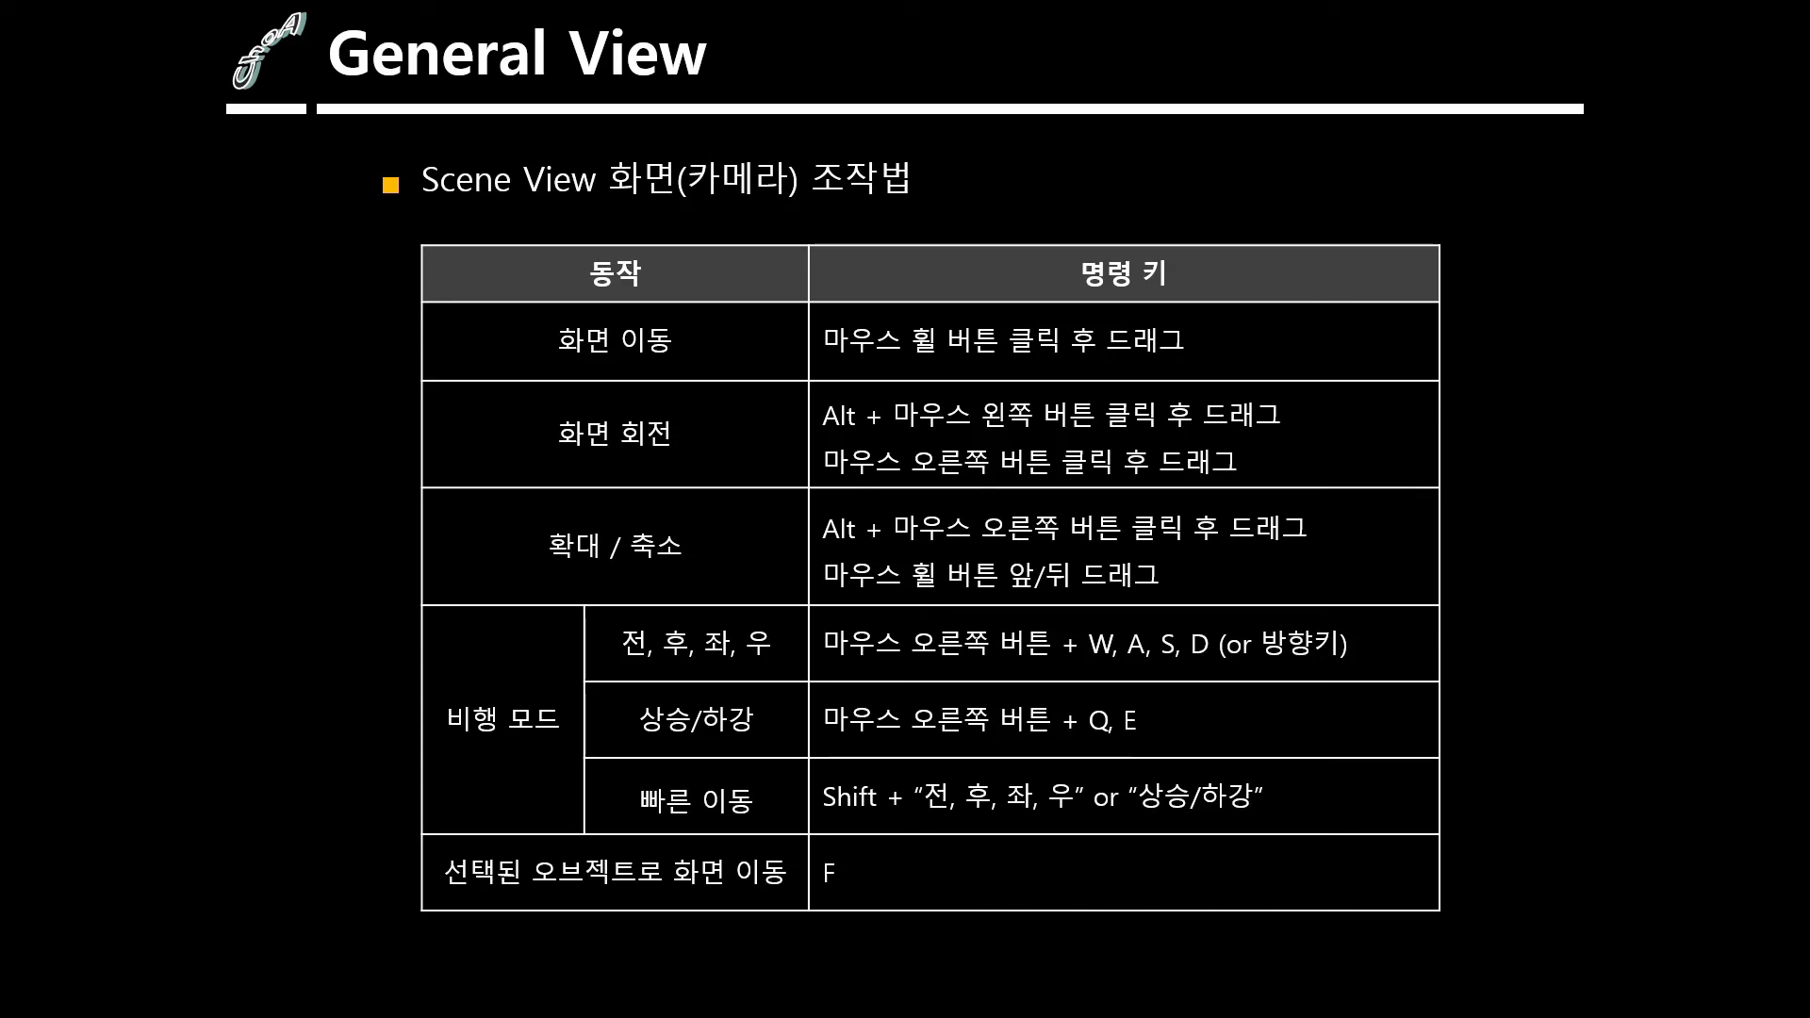
pyautogui.press('Right')
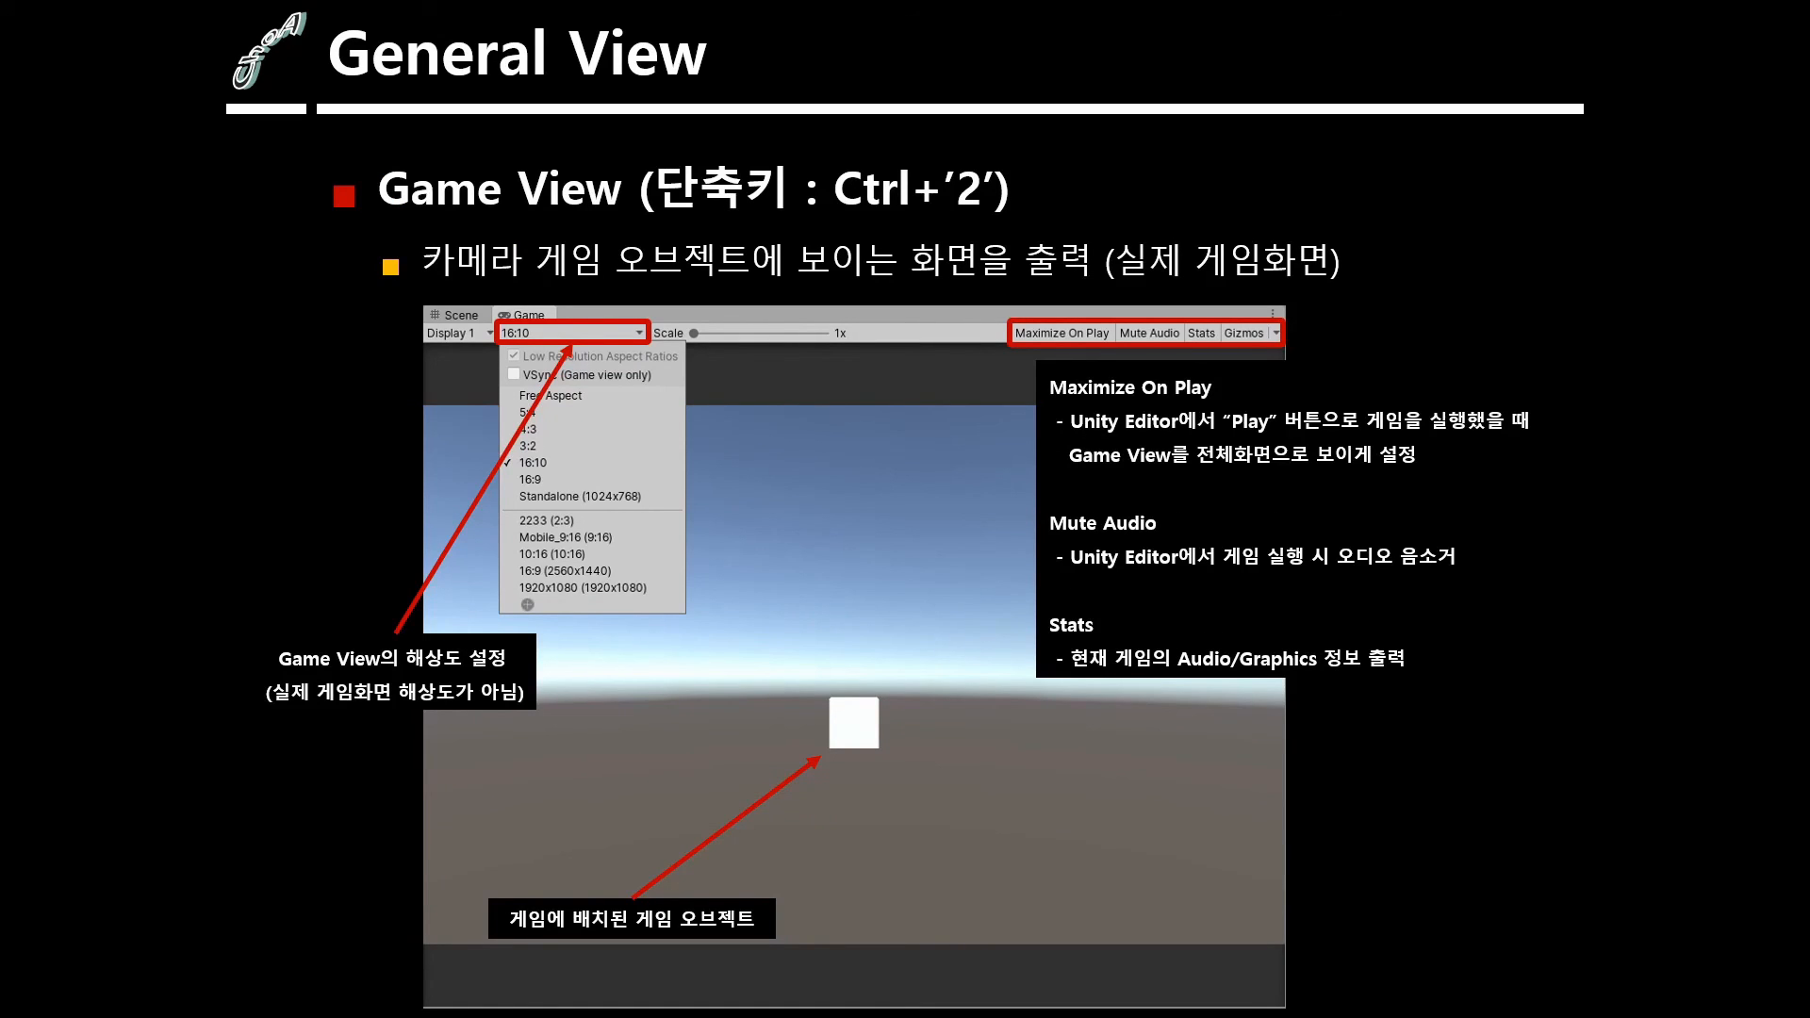
pyautogui.press('Right')
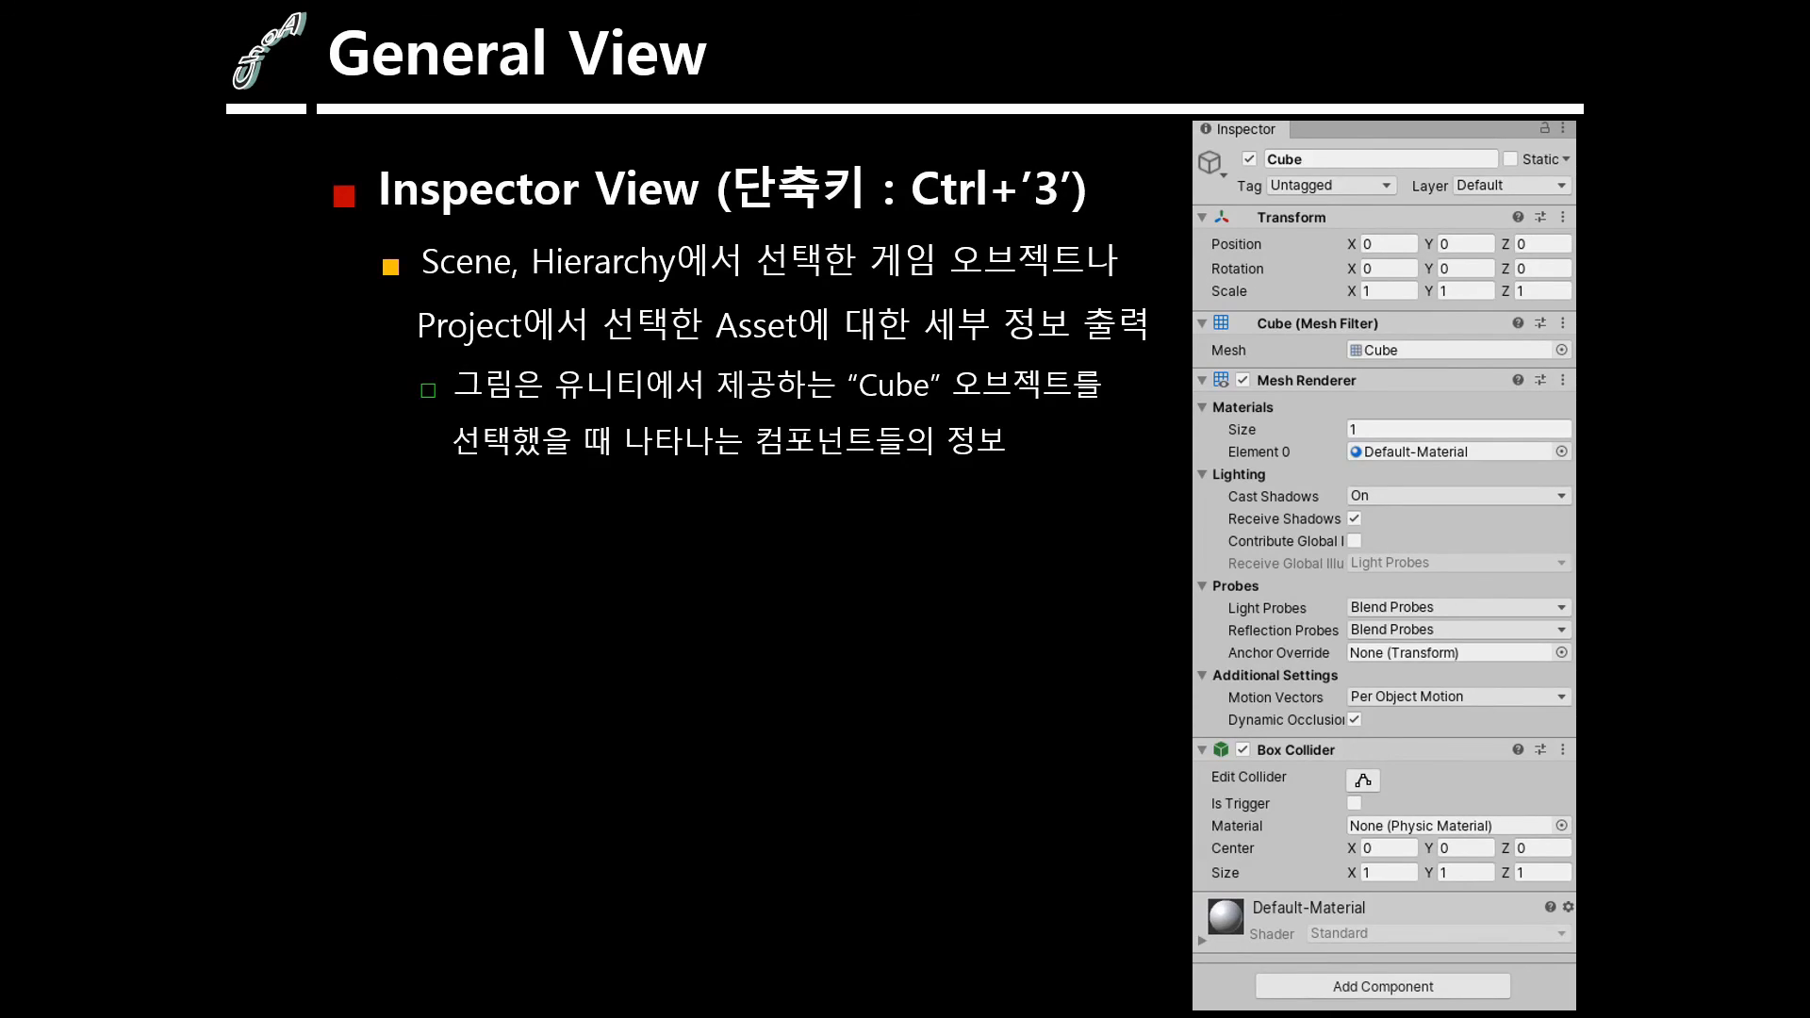
pyautogui.press('Right')
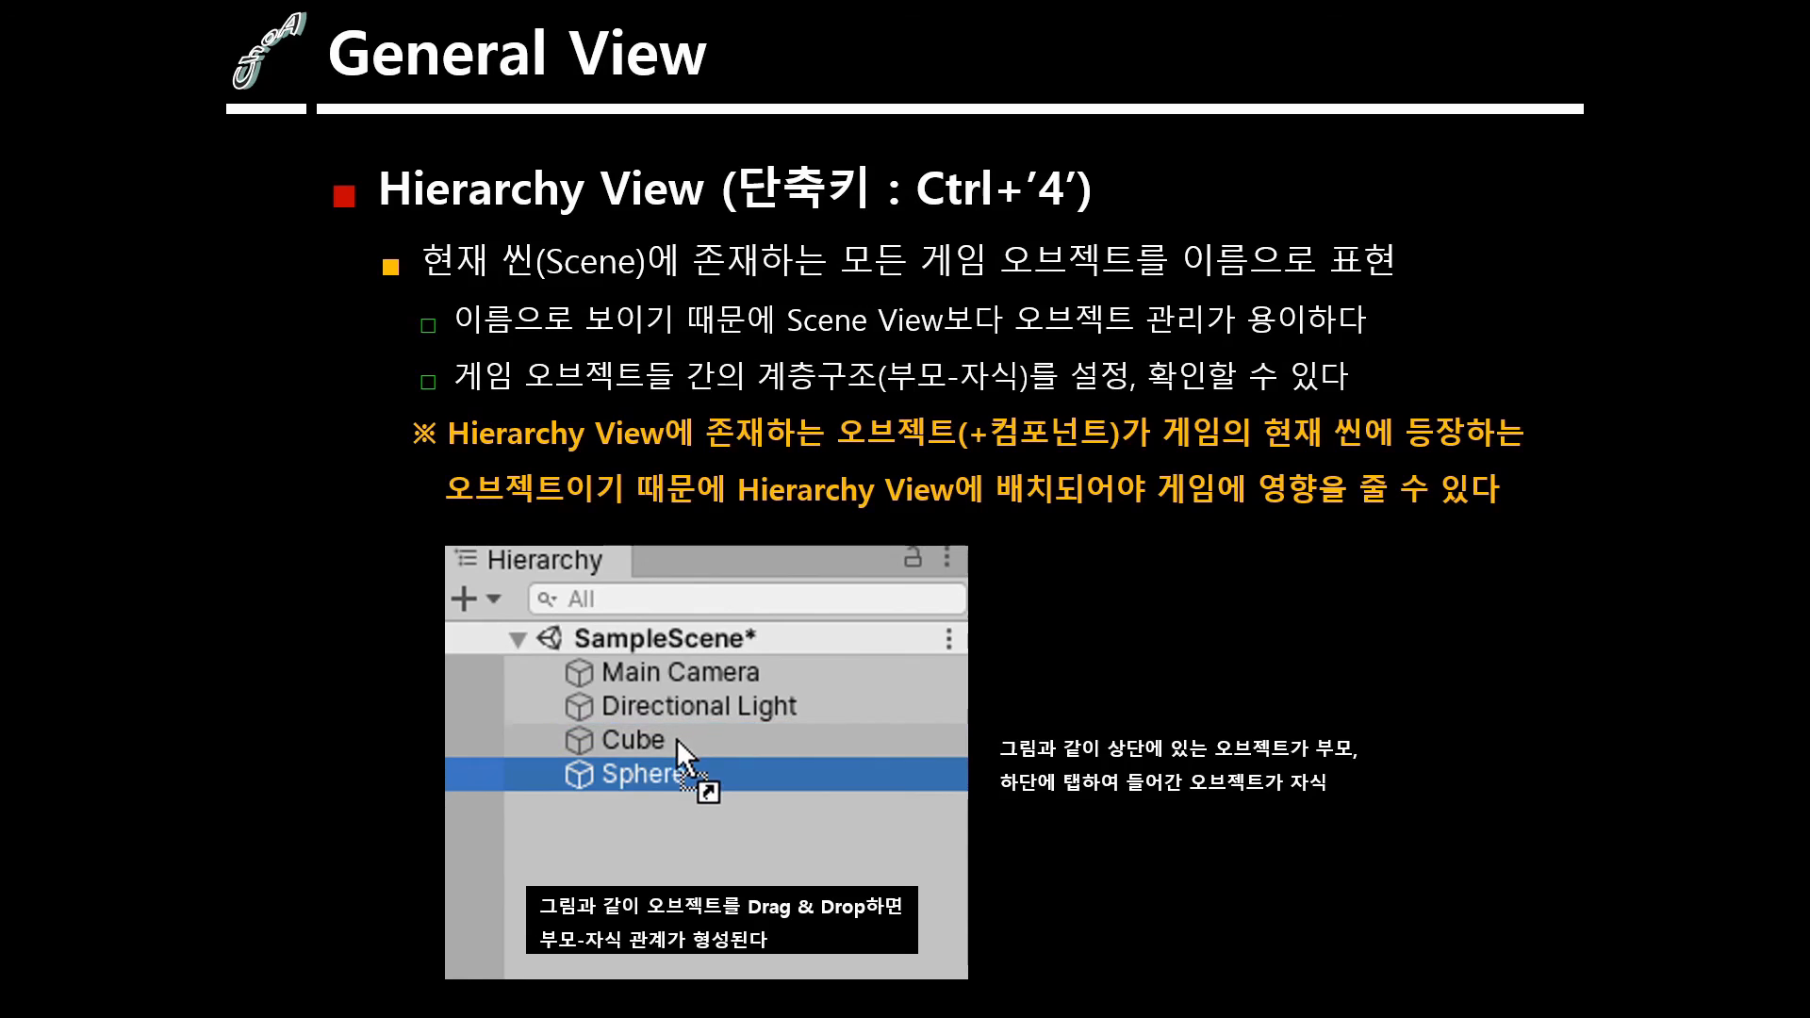
pyautogui.press('Right')
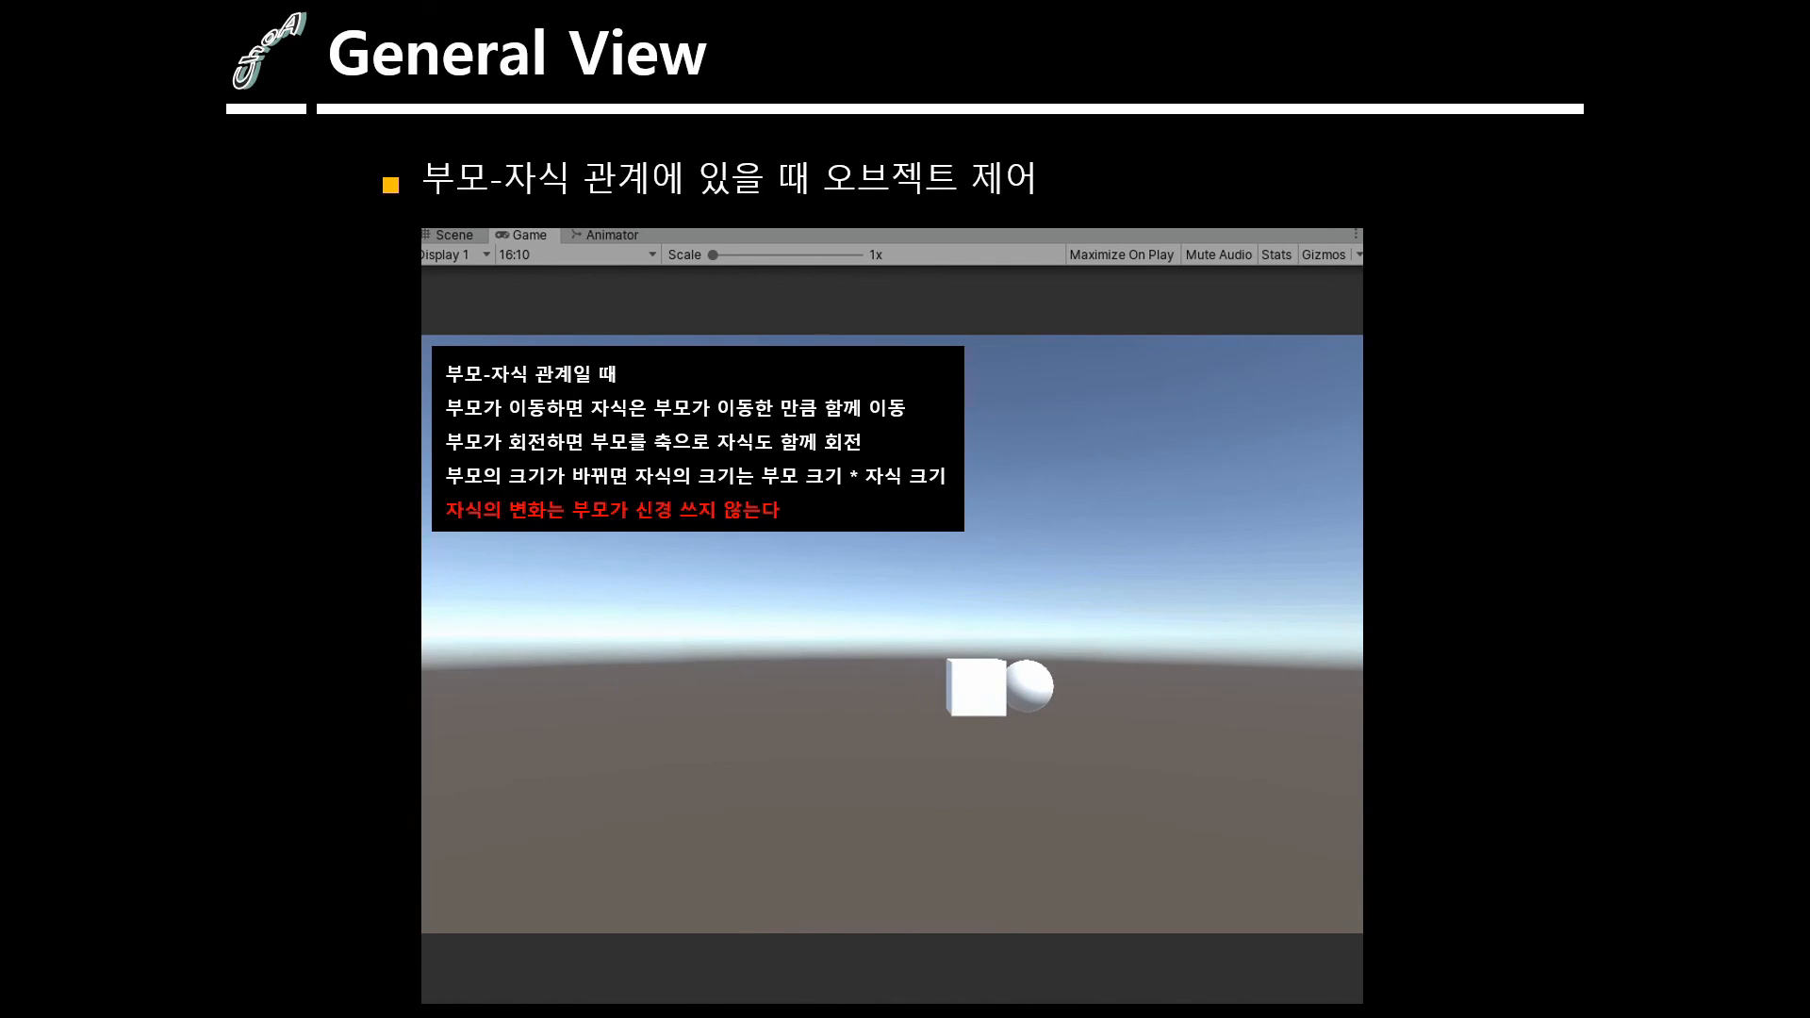
pyautogui.press('Right')
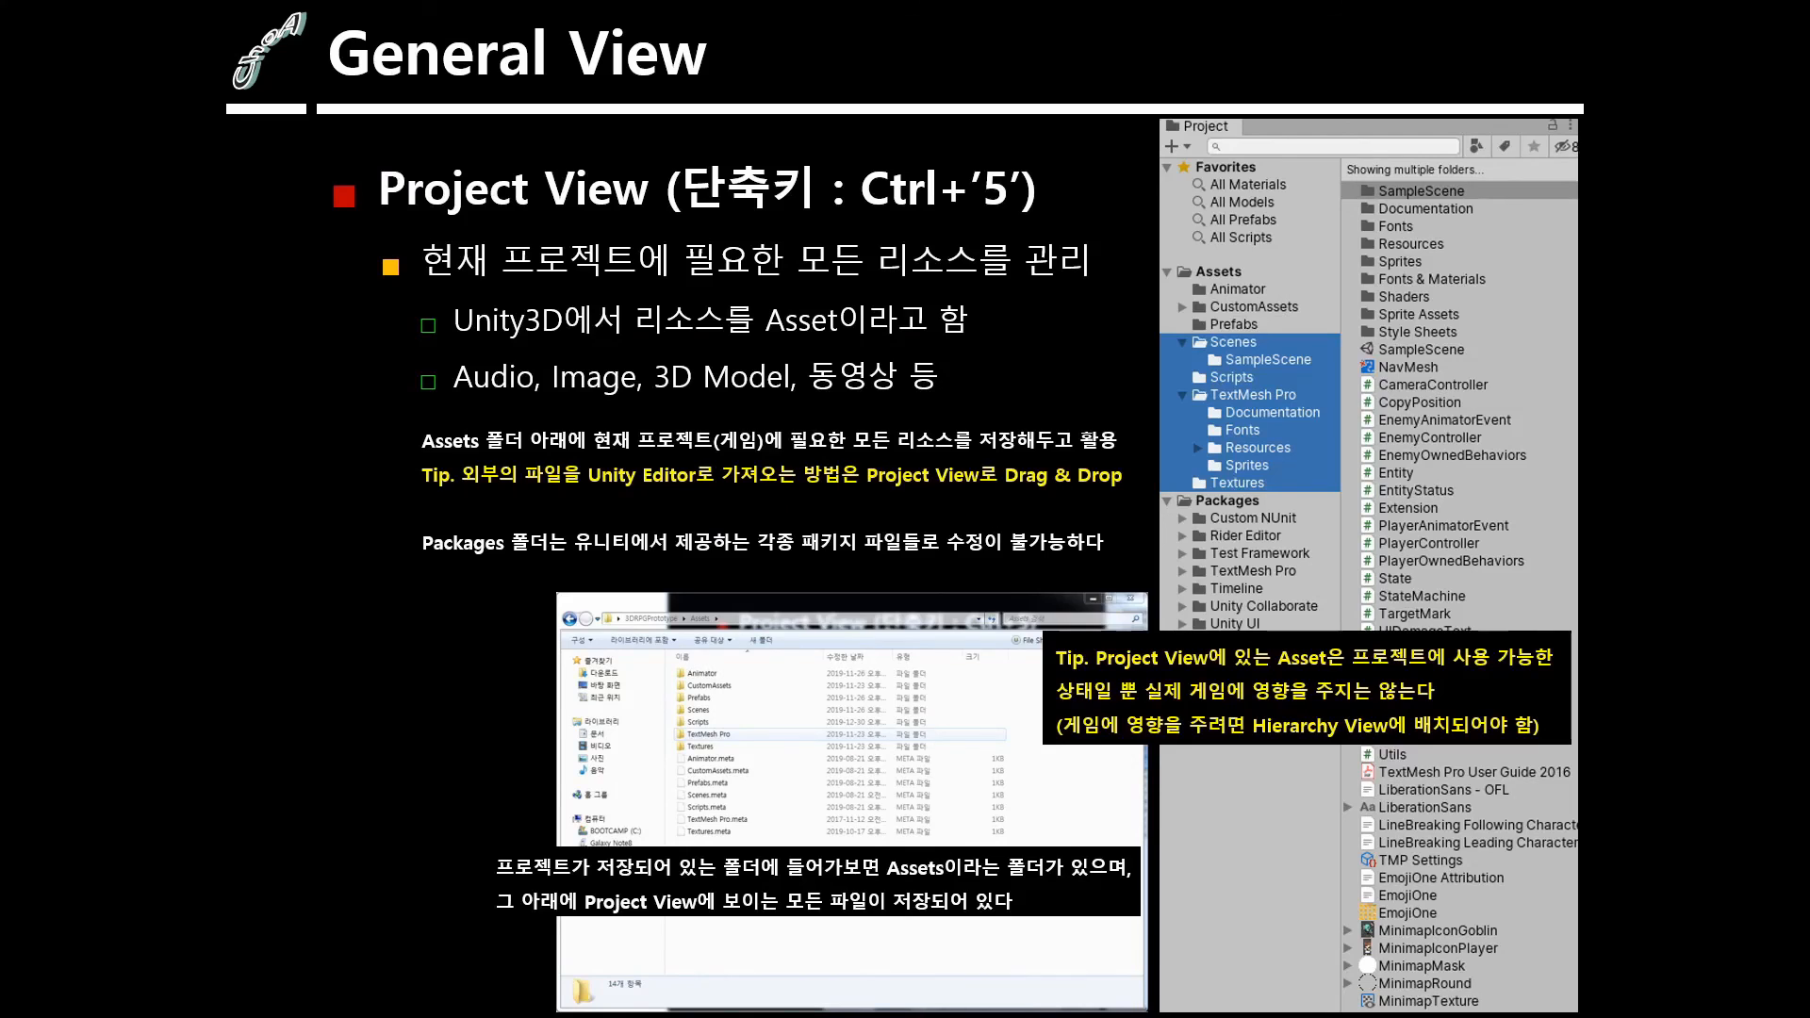